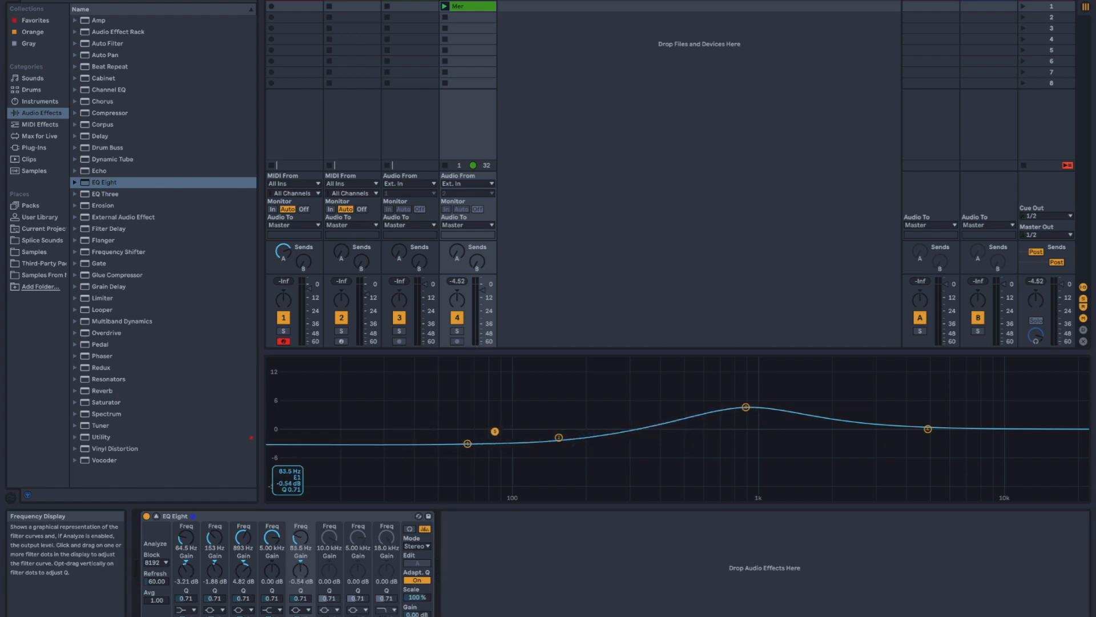
# - Change the filter type of EQ Eight's fifth band from bell to low cut
pyautogui.click(295, 610)
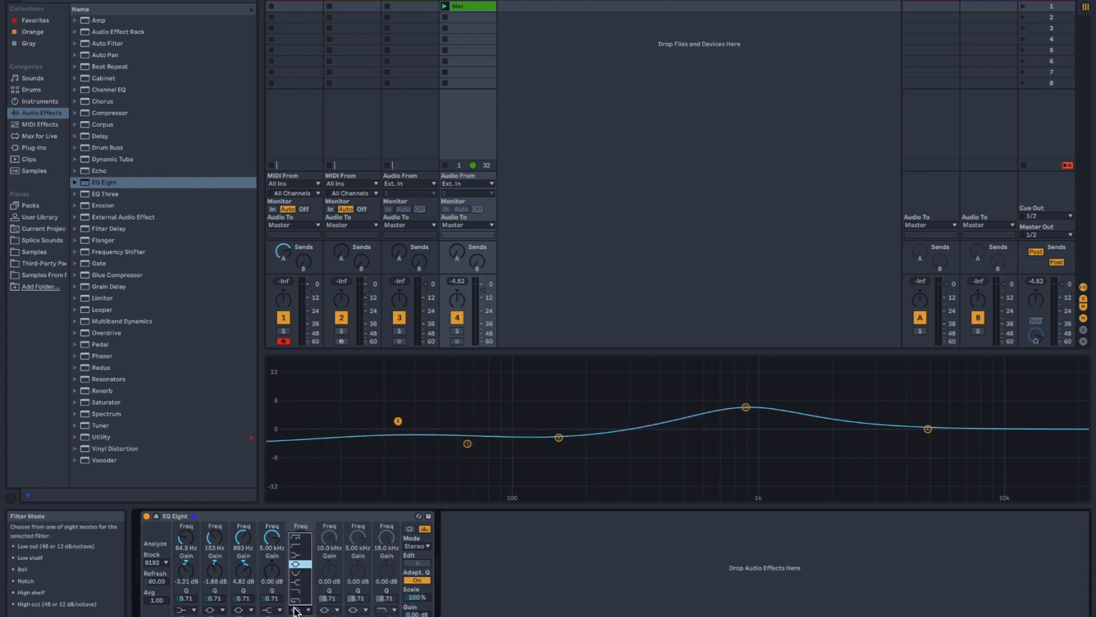
pyautogui.click(301, 537)
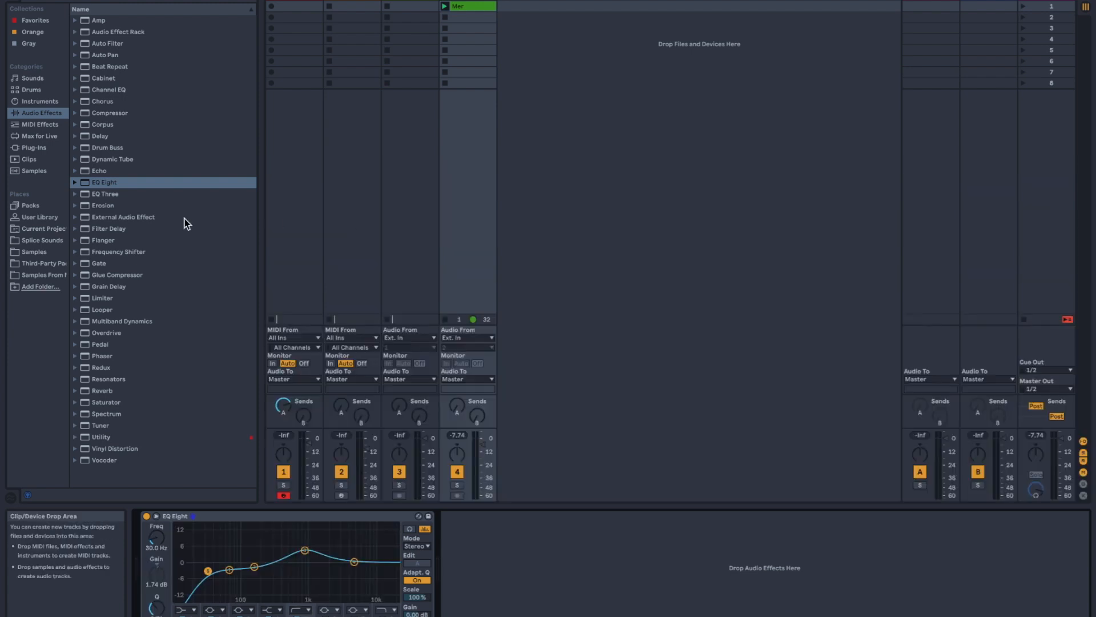
# - Load Exponential Audio's PhoenixVerb plug-in after EQ Eight on the Mer track
pyautogui.click(36, 149)
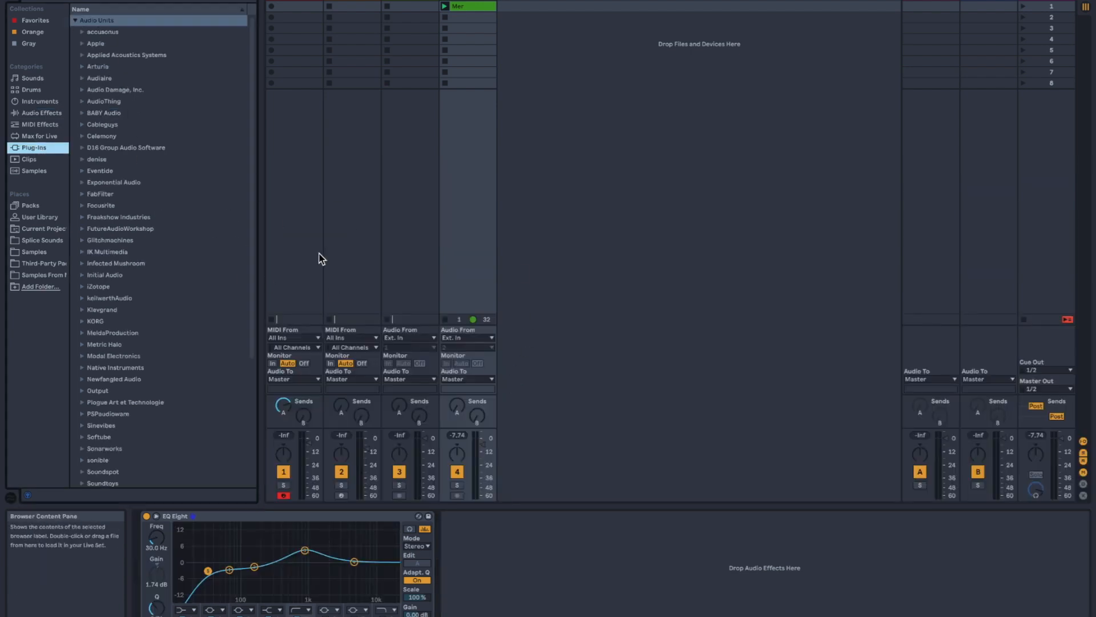
pyautogui.click(82, 182)
pyautogui.click(109, 218)
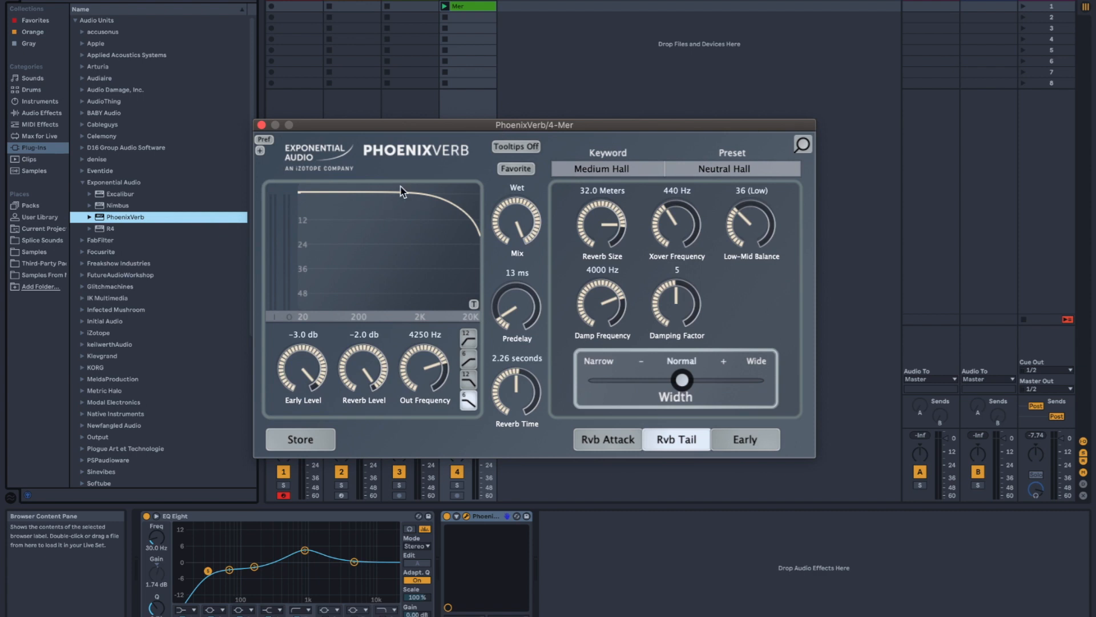
# - Try a preset from PhoenixVerb's Large keyword, and load City Street 5 from the Effect keyword
pyautogui.click(616, 177)
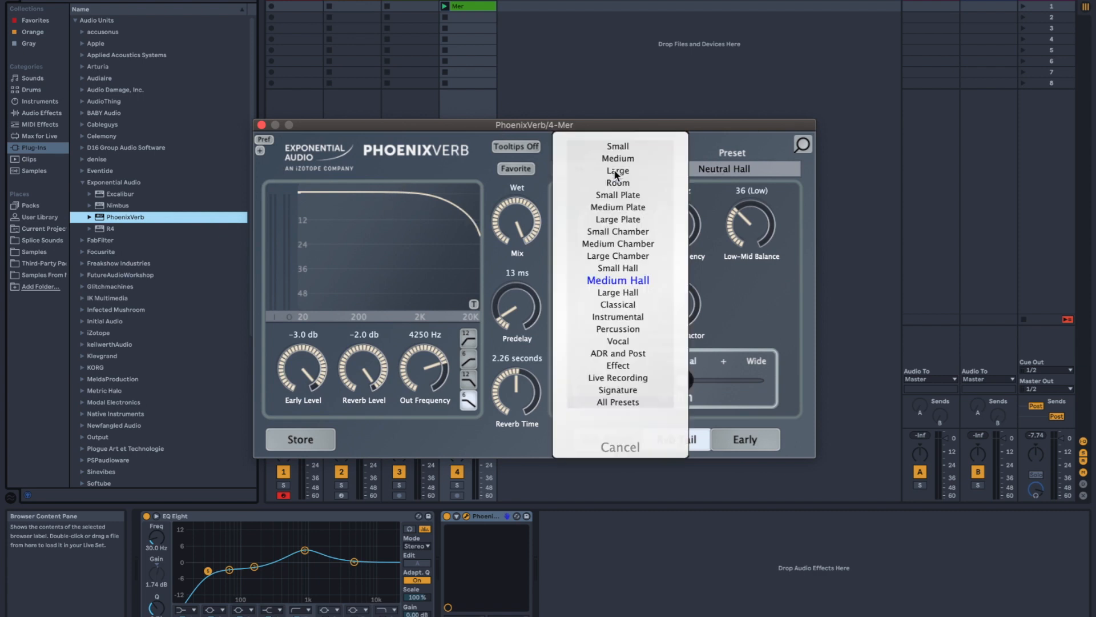
pyautogui.click(618, 171)
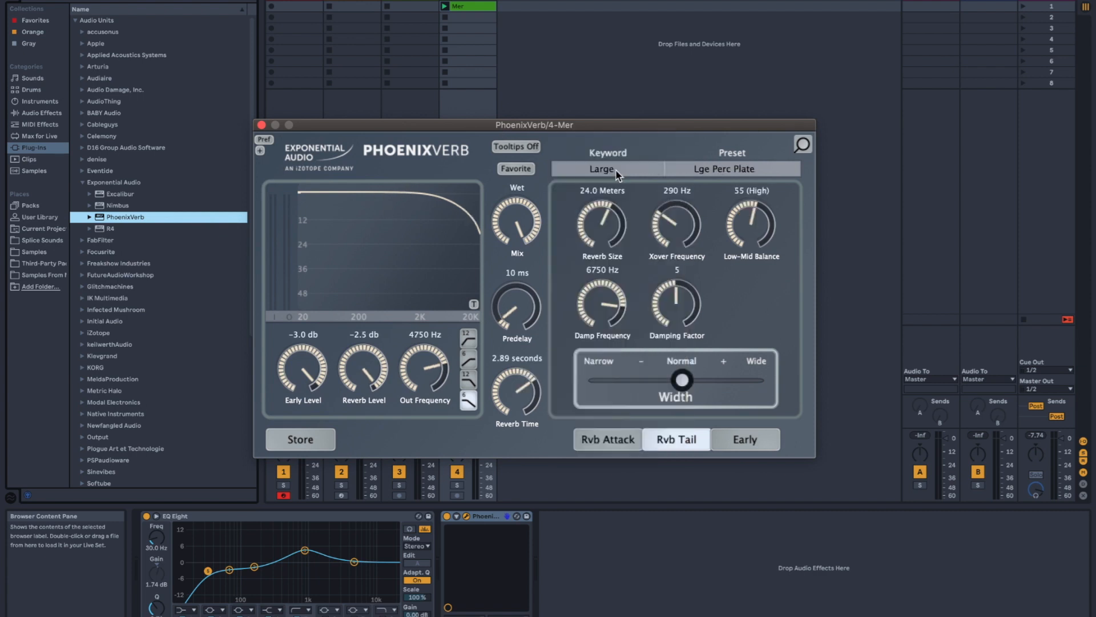
pyautogui.click(724, 168)
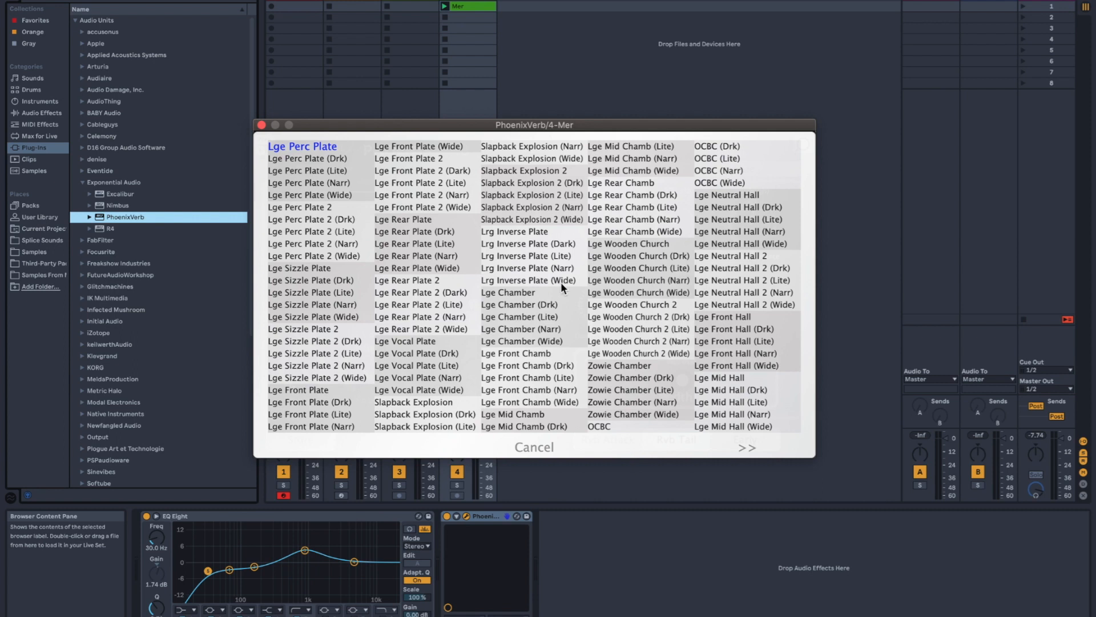
pyautogui.click(531, 343)
pyautogui.click(648, 171)
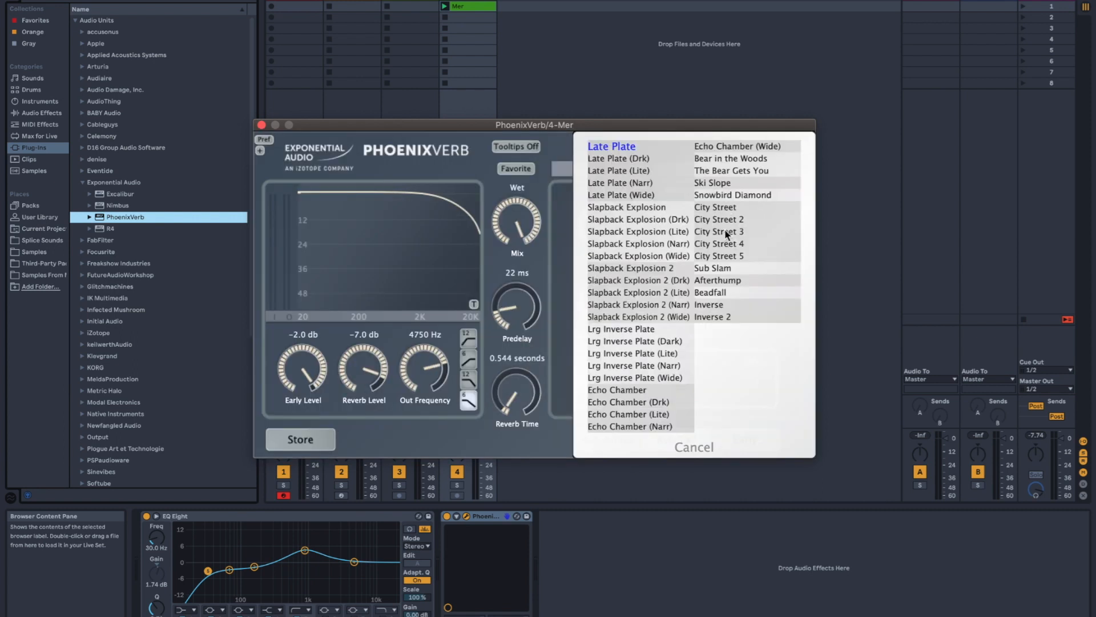
pyautogui.click(730, 259)
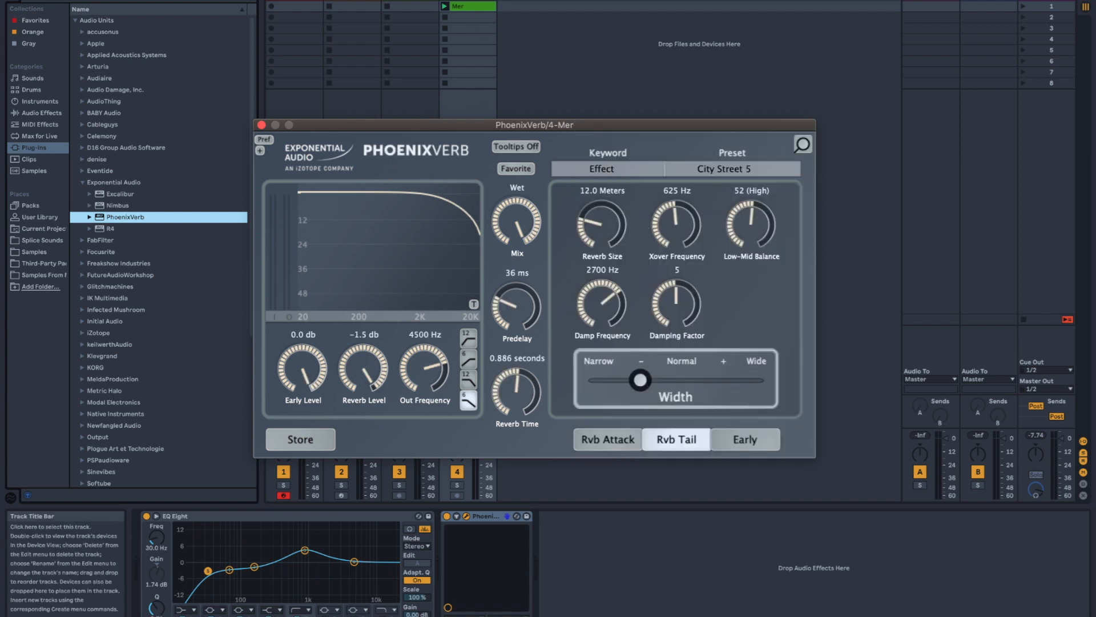
# - Play the Mer clip and lower PhoenixVerb's mix to 68 %
pyautogui.click(505, 0)
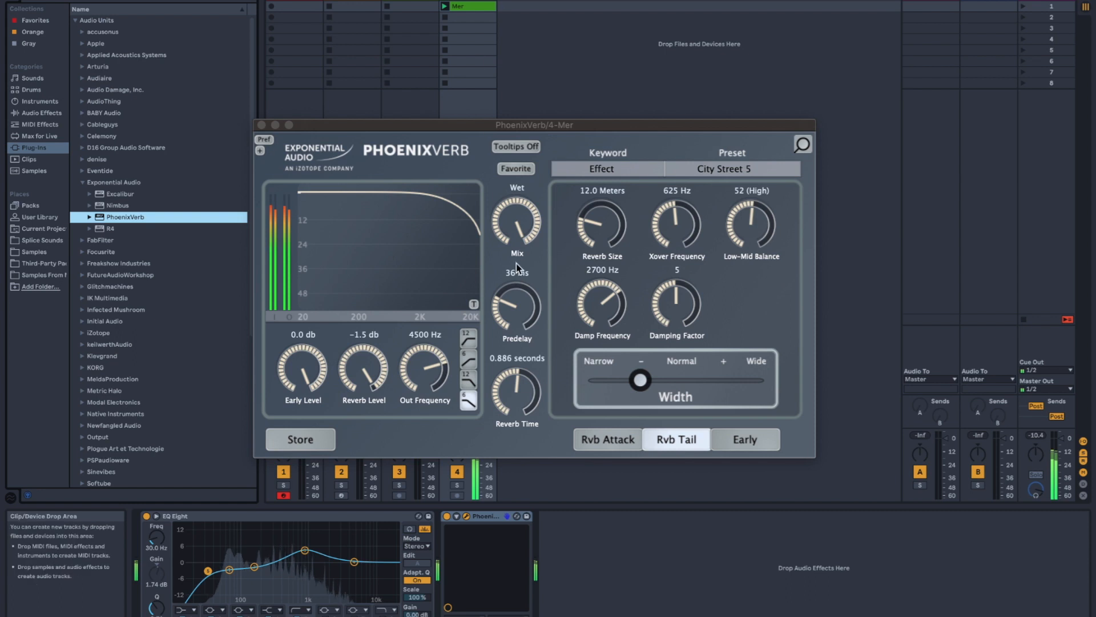
pyautogui.moveTo(516, 222); pyautogui.dragTo(510, 247)
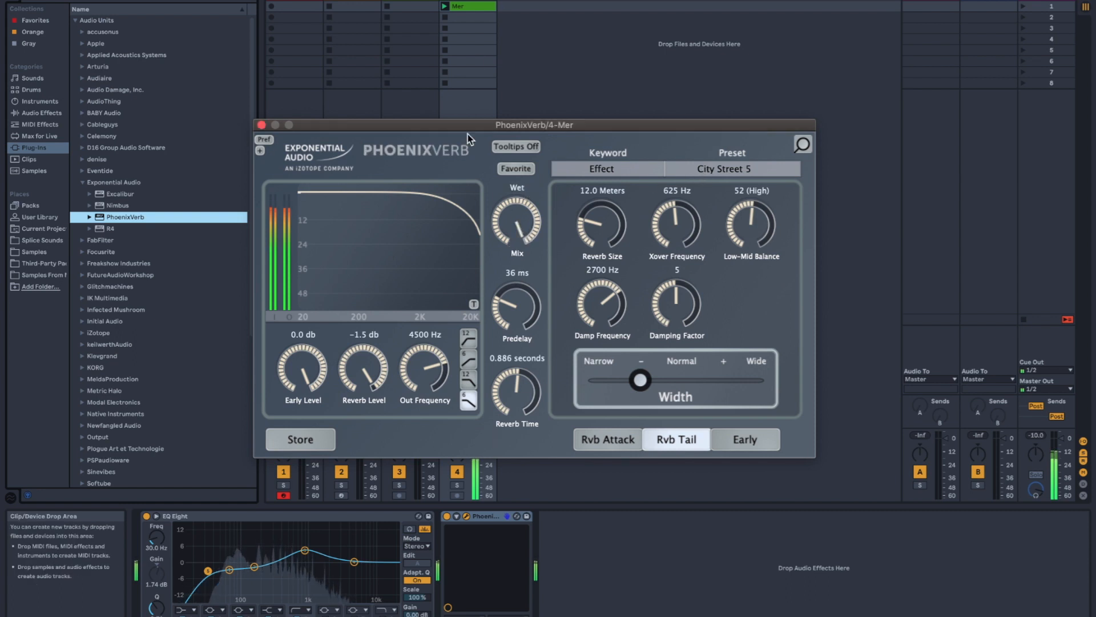
pyautogui.moveTo(513, 214); pyautogui.dragTo(510, 274)
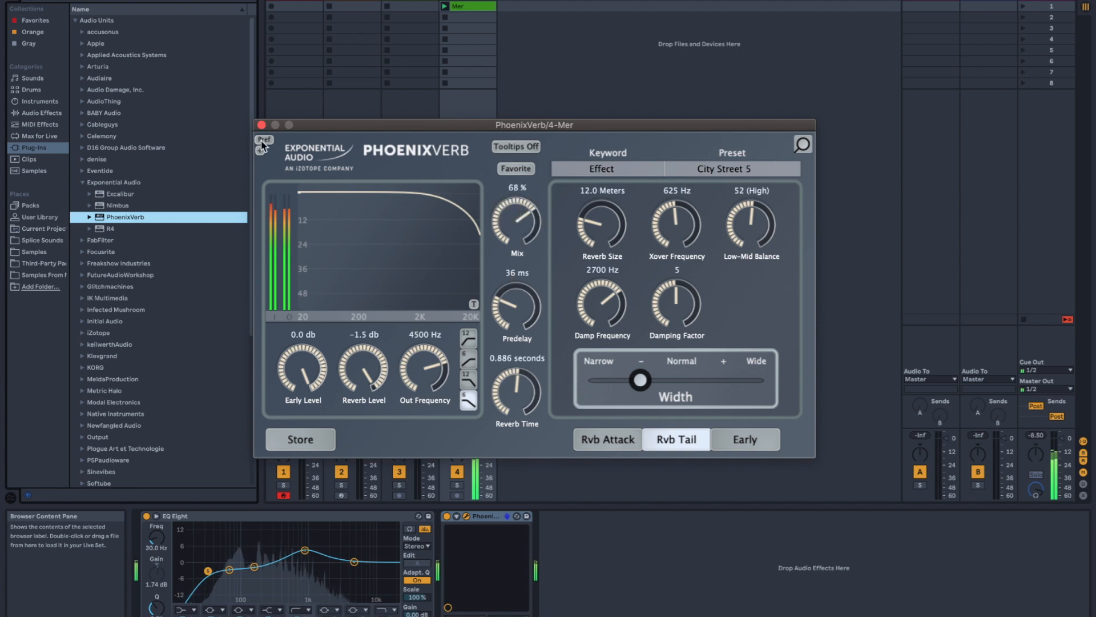
# - Close the PhoenixVerb window and stop playback
pyautogui.click(261, 126)
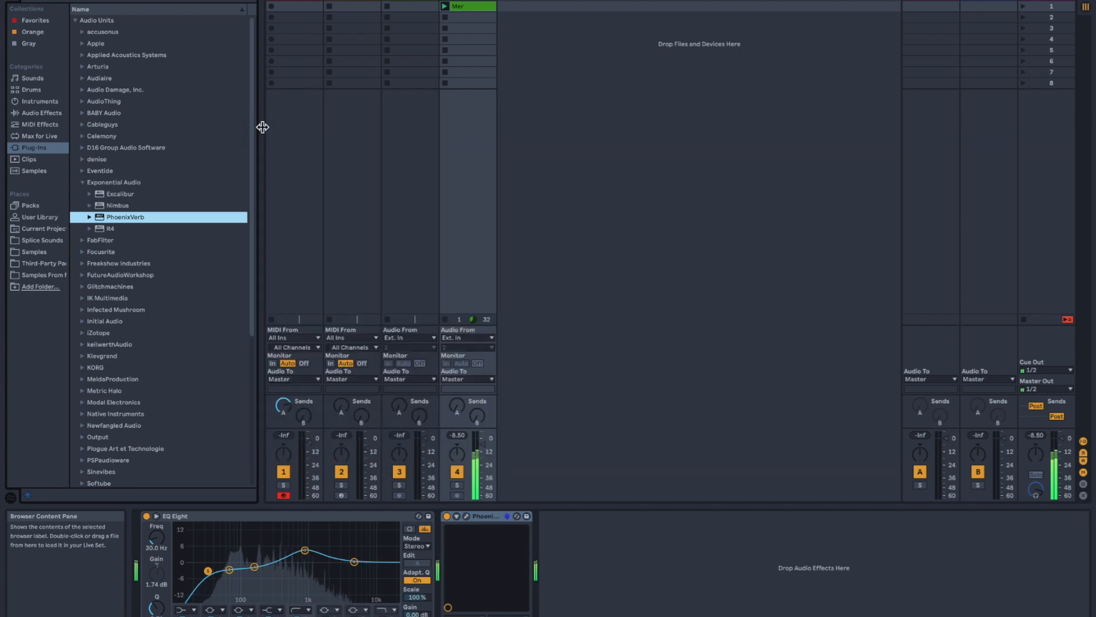
pyautogui.click(445, 320)
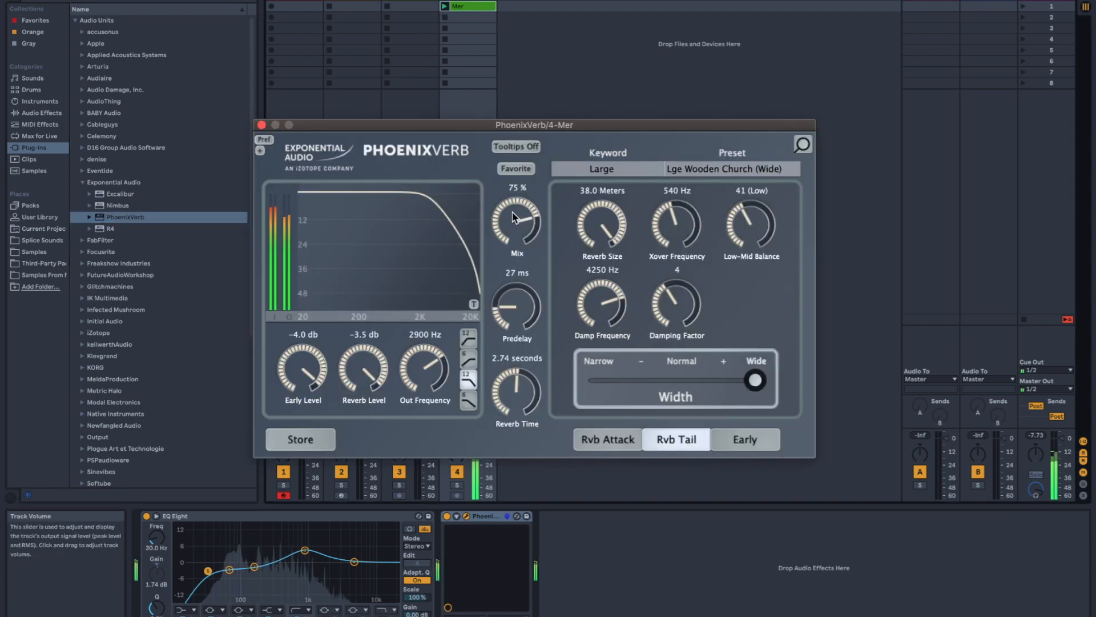
pyautogui.click(261, 125)
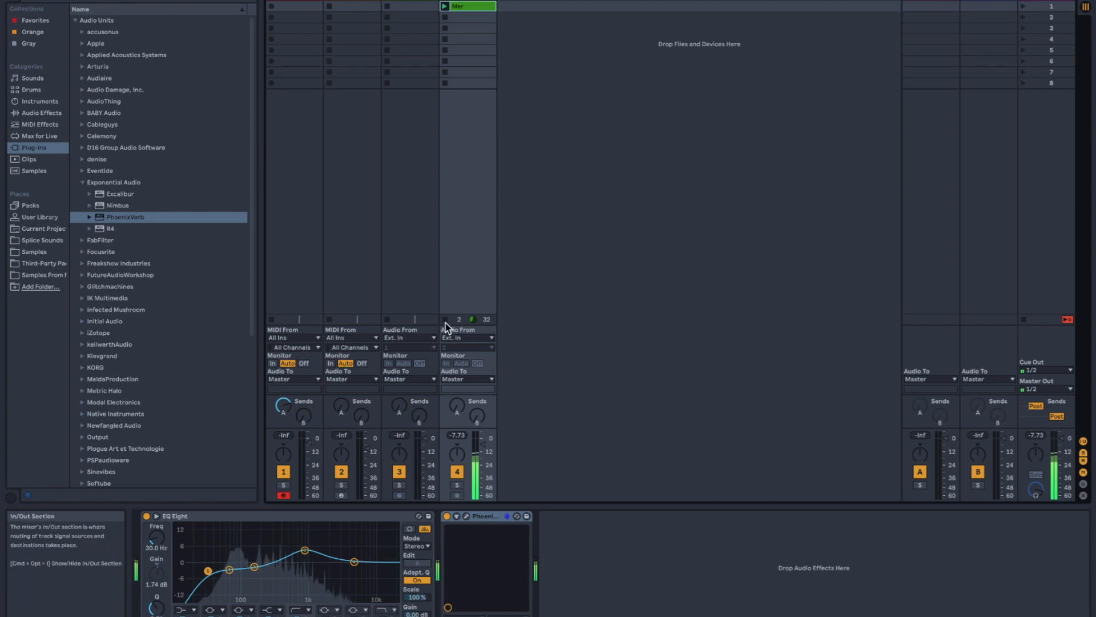
pyautogui.press('space')
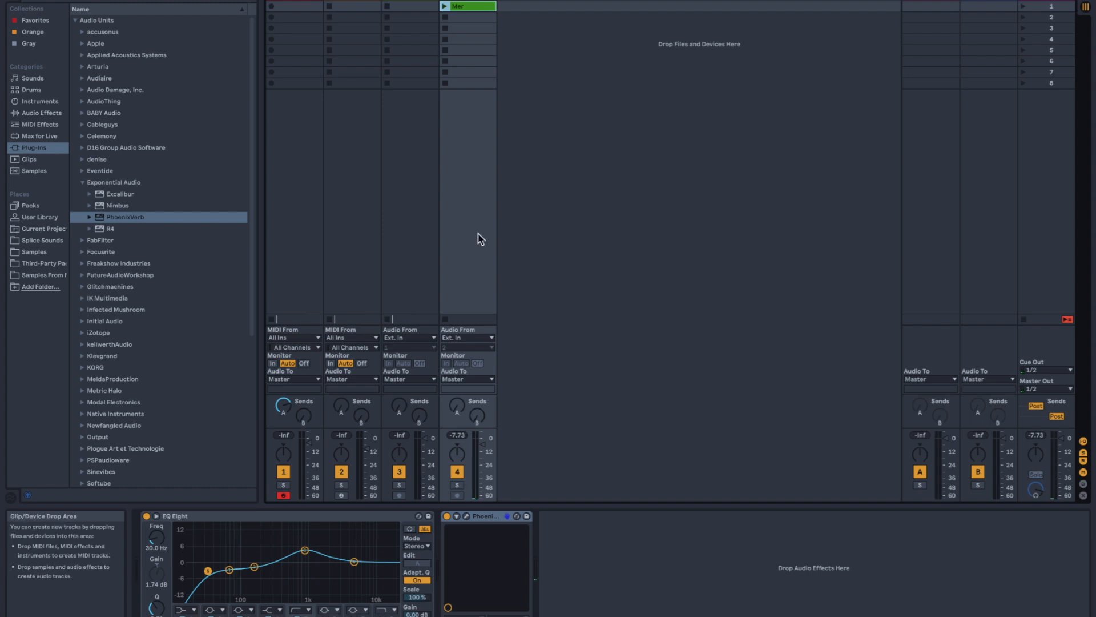
# - Delete the Reverb device from return track A
pyautogui.click(922, 6)
pyautogui.click(325, 518)
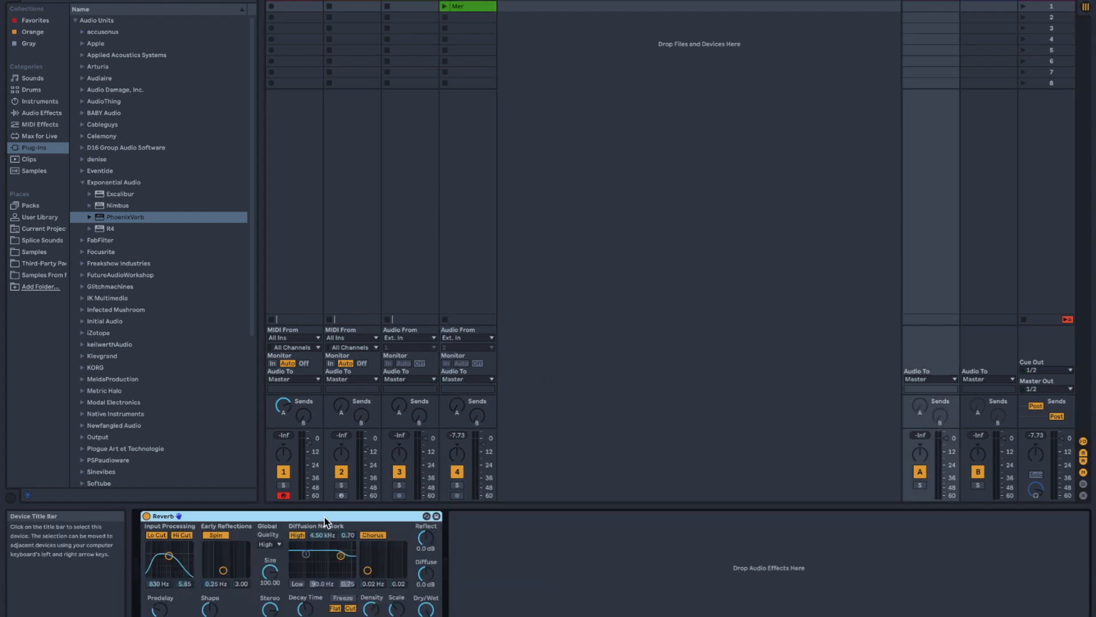
pyautogui.press('Delete')
# - Move PhoenixVerb from the Mer track to return track A and reselect the Mer track
pyautogui.click(475, 6)
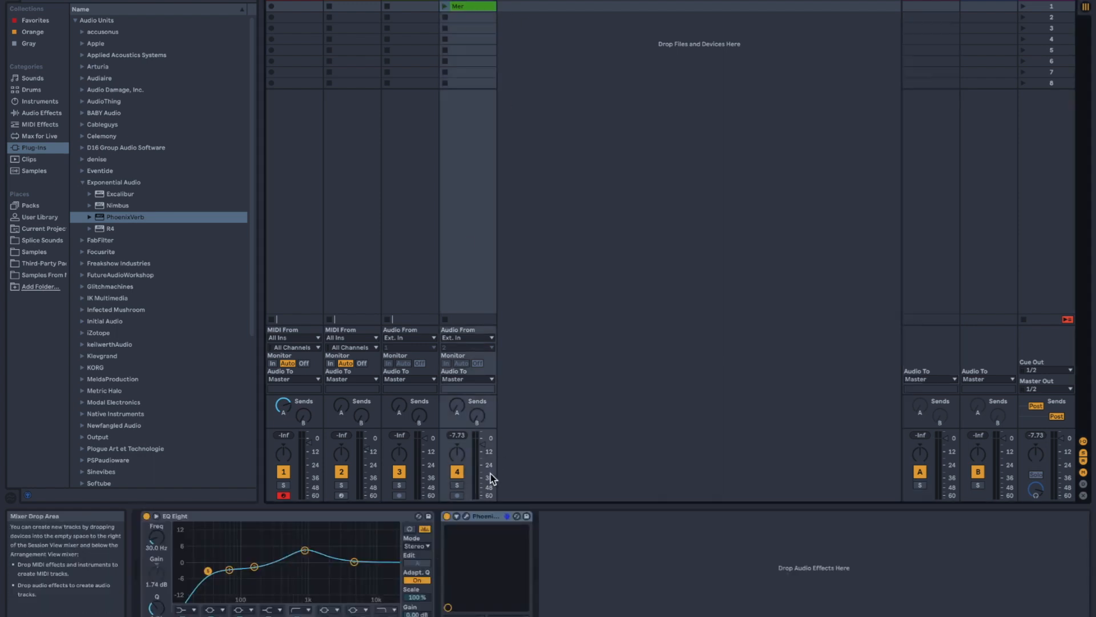
pyautogui.moveTo(475, 519); pyautogui.dragTo(991, 226)
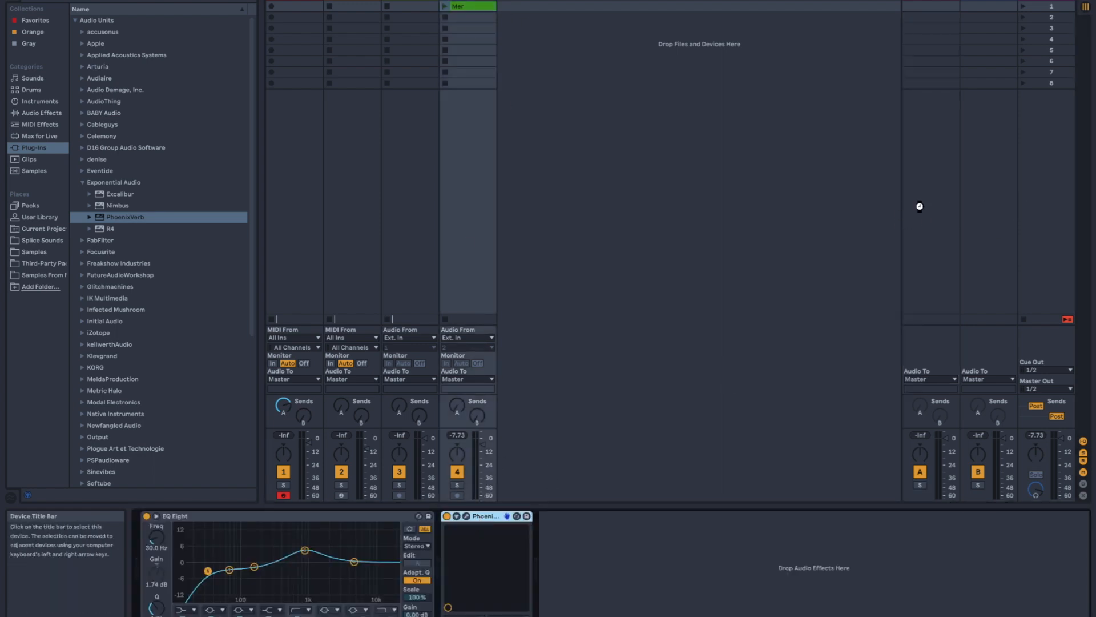
pyautogui.moveTo(920, 206); pyautogui.dragTo(920, 206)
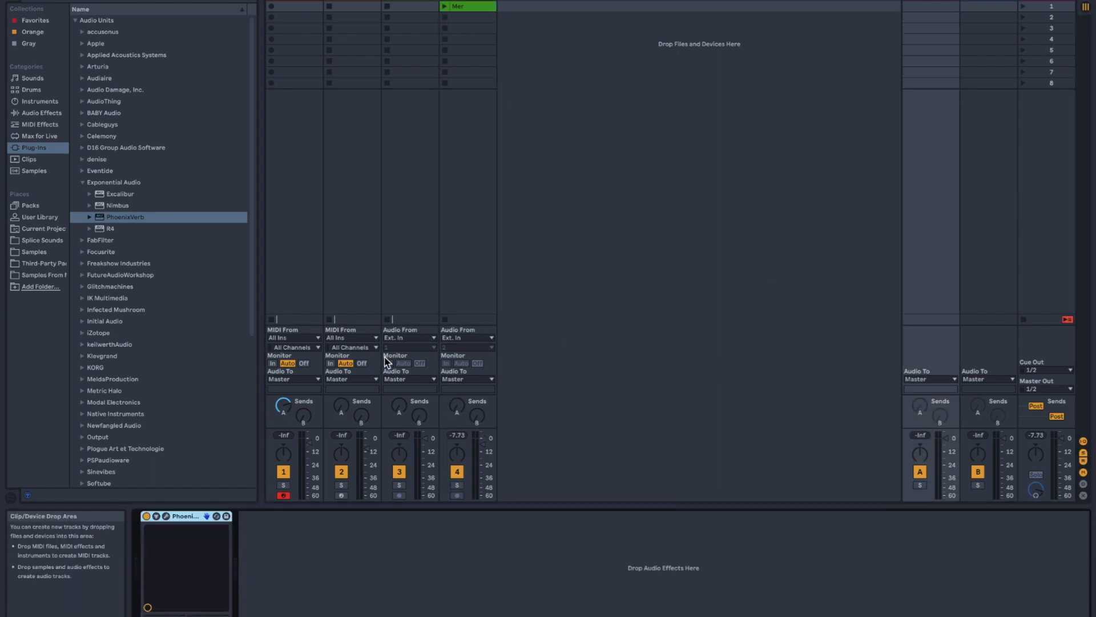
pyautogui.click(482, 240)
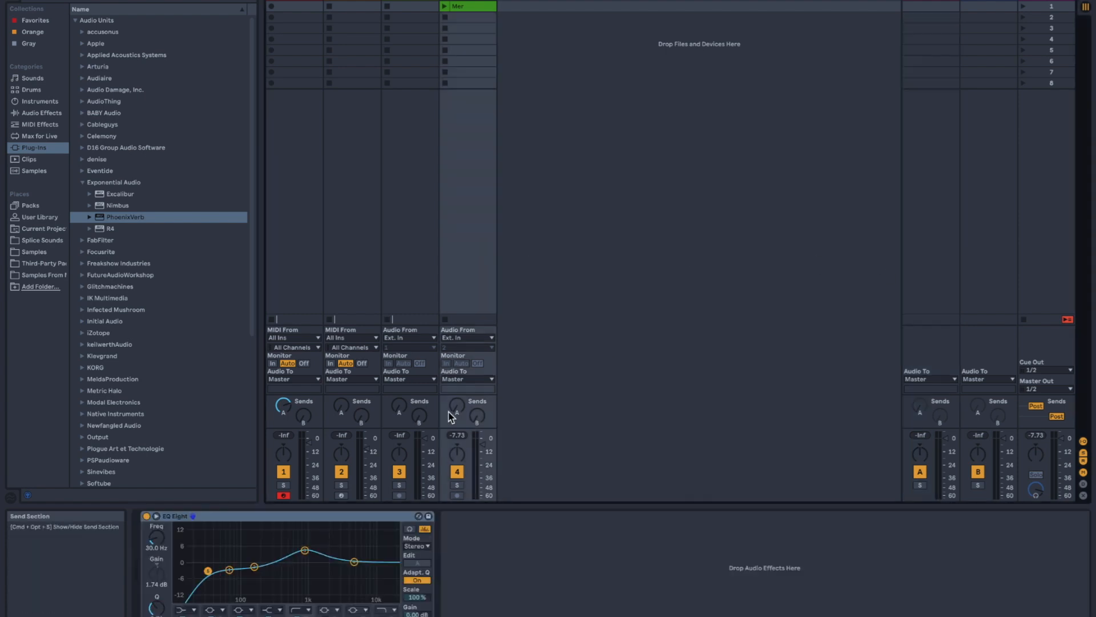
# - Stop playback and record a clip in the first slot of the SP 1200 Factory Drums track
pyautogui.click(288, 159)
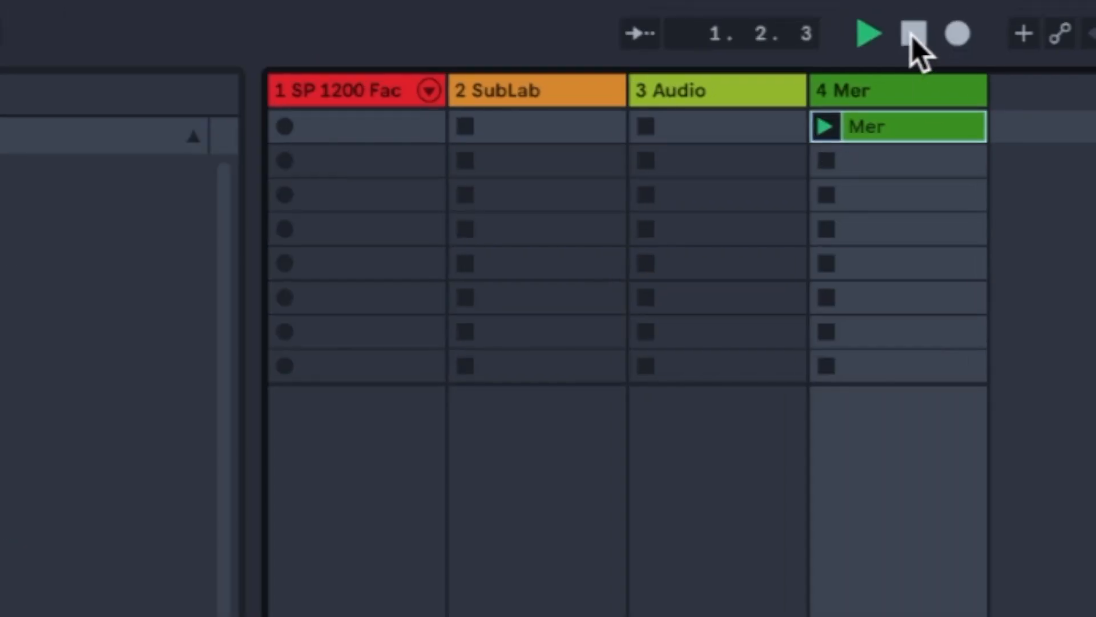
pyautogui.click(913, 34)
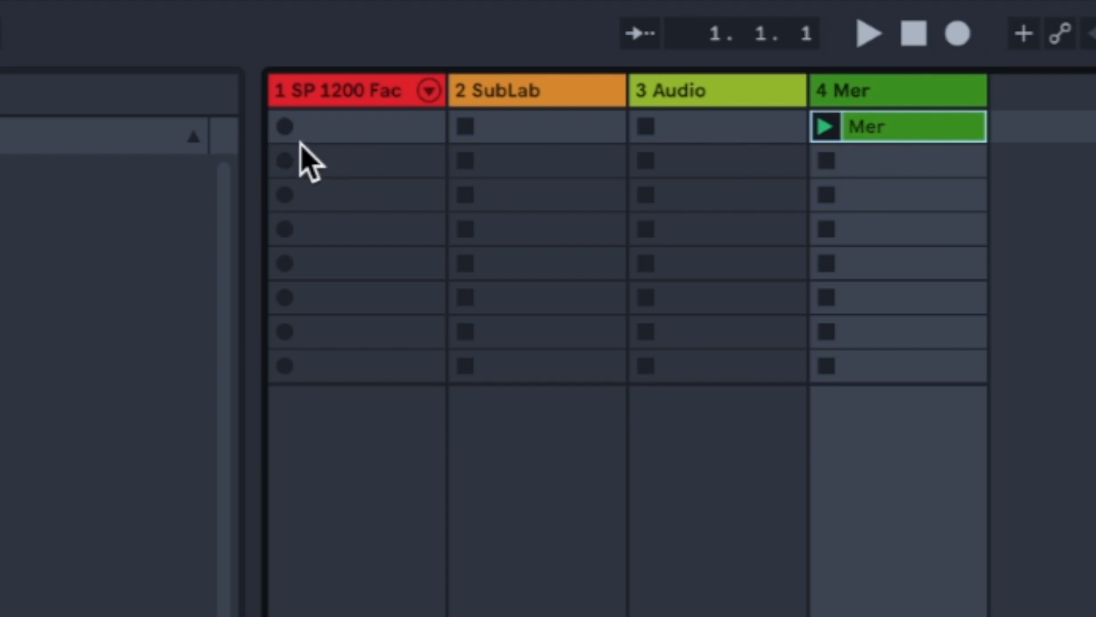
pyautogui.click(284, 126)
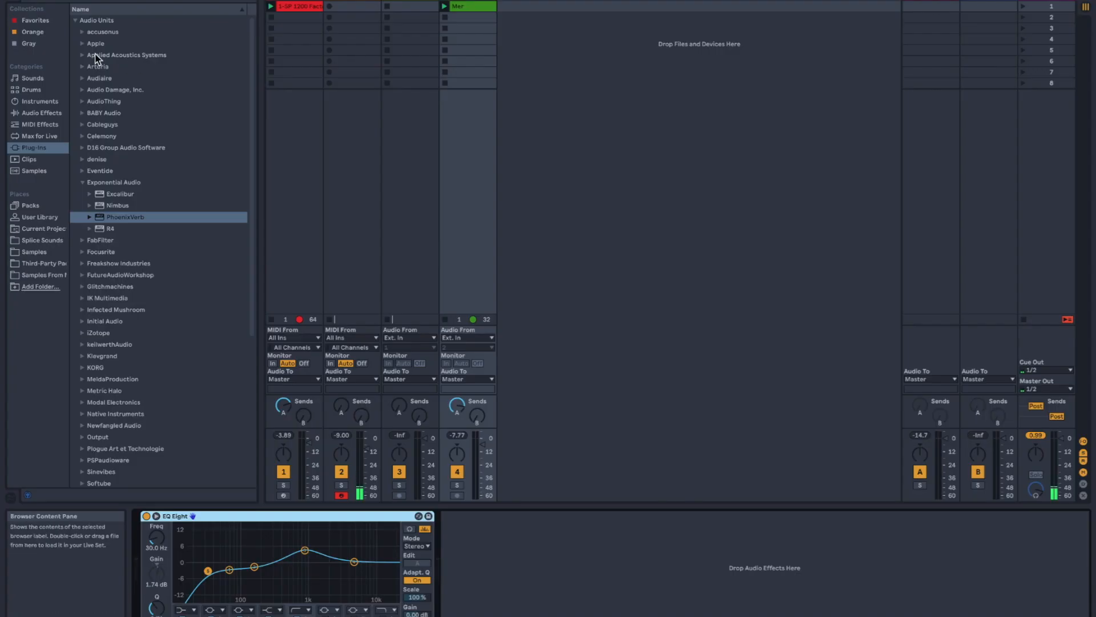
# - Add a Compressor audio effect after EQ Eight on the Mer track
pyautogui.click(50, 100)
pyautogui.click(52, 113)
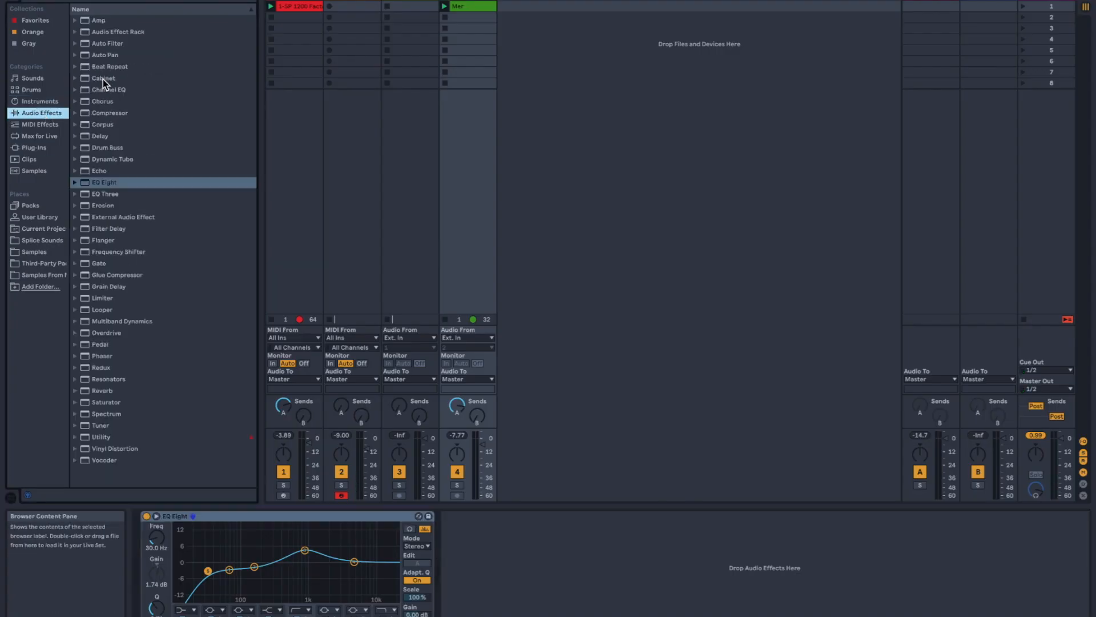
pyautogui.click(103, 113)
pyautogui.moveTo(464, 534); pyautogui.dragTo(492, 543)
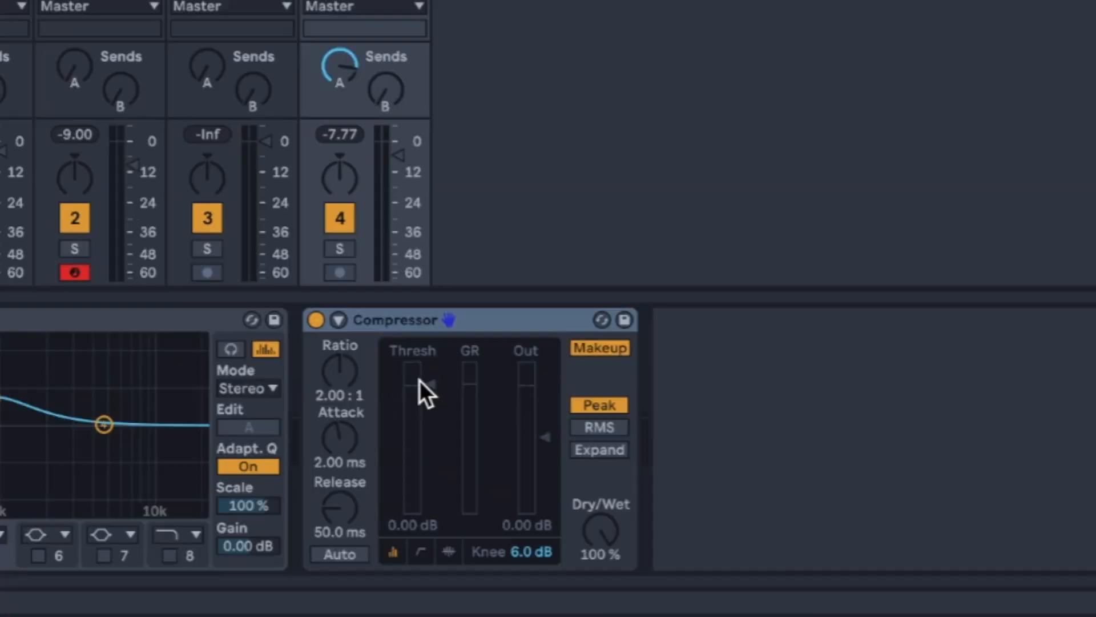
# - Enable the Compressor's sidechain and feed it from 1-SP 1200 Factory Drums, using the Kick 2 Post FX signal
pyautogui.click(457, 516)
pyautogui.click(461, 528)
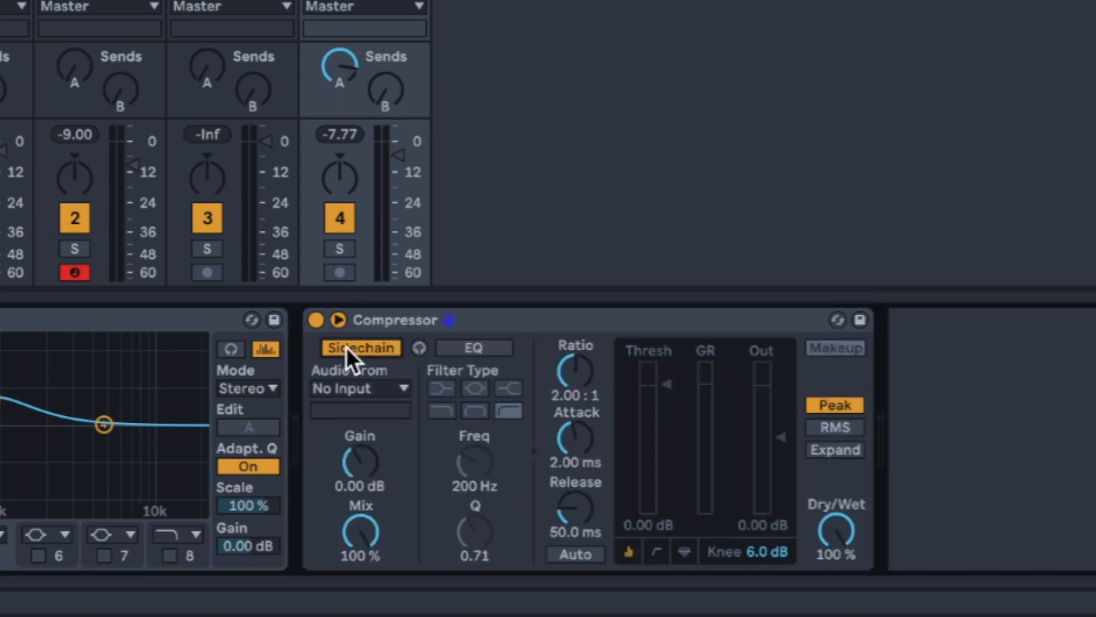
pyautogui.click(369, 387)
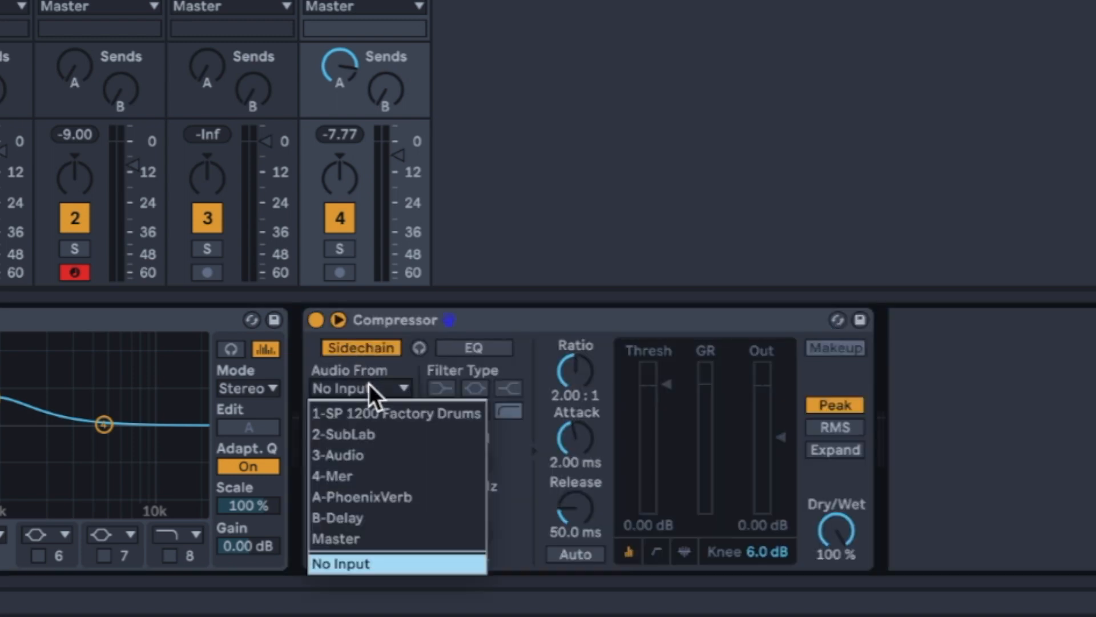
pyautogui.click(372, 411)
pyautogui.click(353, 410)
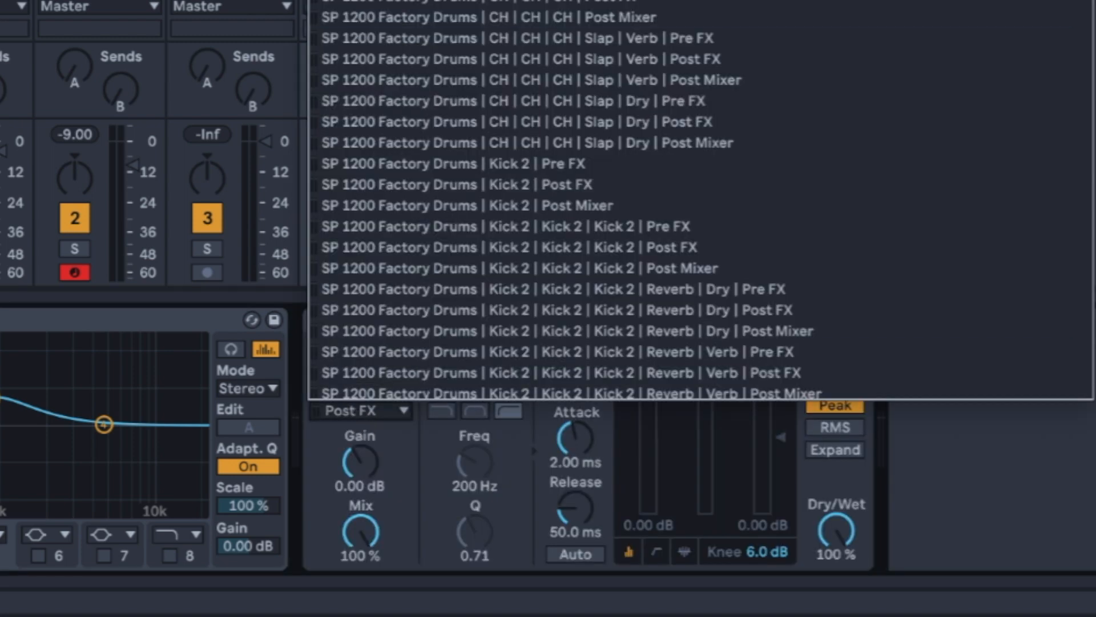
pyautogui.click(548, 185)
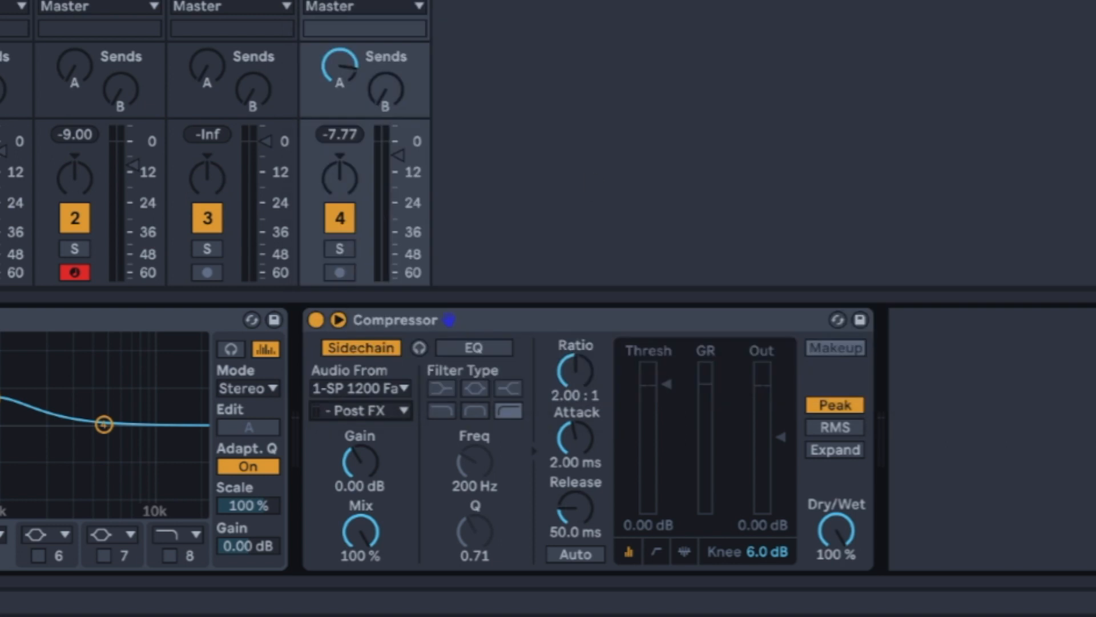
# - Show the Compressor's activity view and, checking against playback, set threshold -28.6 dB, release 53.6 ms and ratio 2.68:1
pyautogui.click(685, 551)
pyautogui.moveTo(700, 392); pyautogui.dragTo(700, 493)
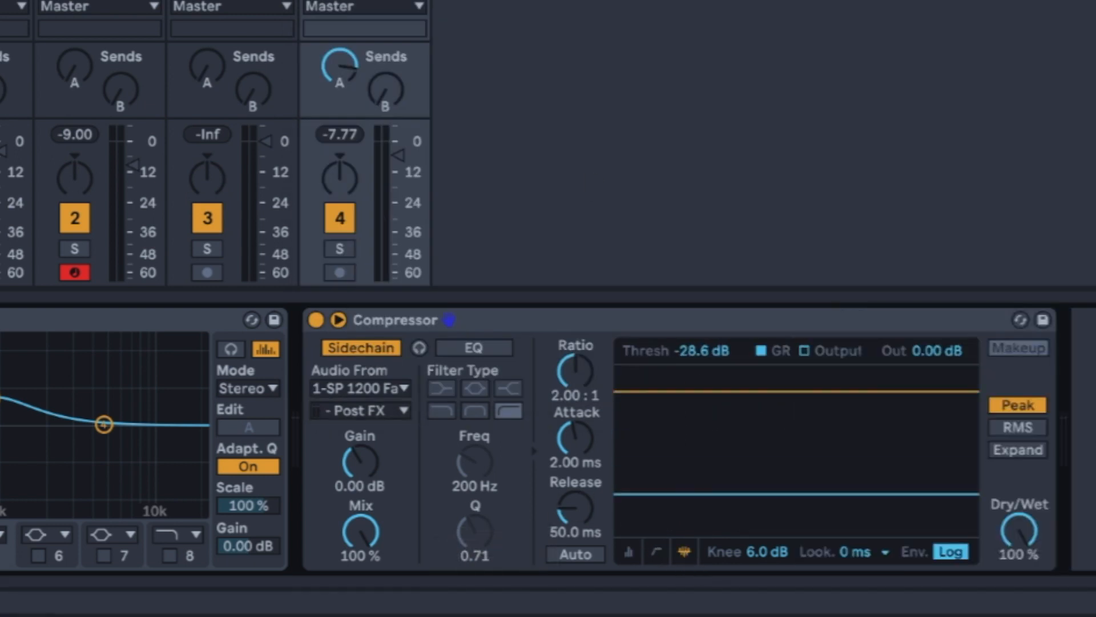
pyautogui.press('space')
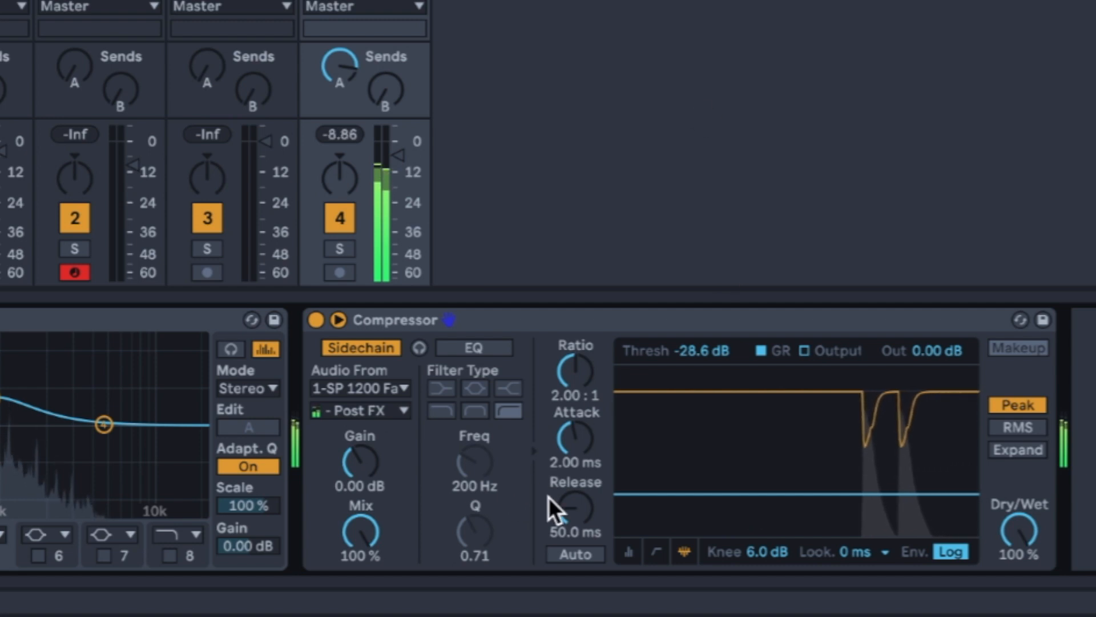
pyautogui.moveTo(573, 510)
pyautogui.mouseDown()
pyautogui.moveTo(574, 486)
pyautogui.moveTo(574, 525)
pyautogui.moveTo(574, 510)
pyautogui.mouseUp()
pyautogui.moveTo(584, 367)
pyautogui.mouseDown()
pyautogui.moveTo(585, 353)
pyautogui.moveTo(585, 362)
pyautogui.mouseUp()
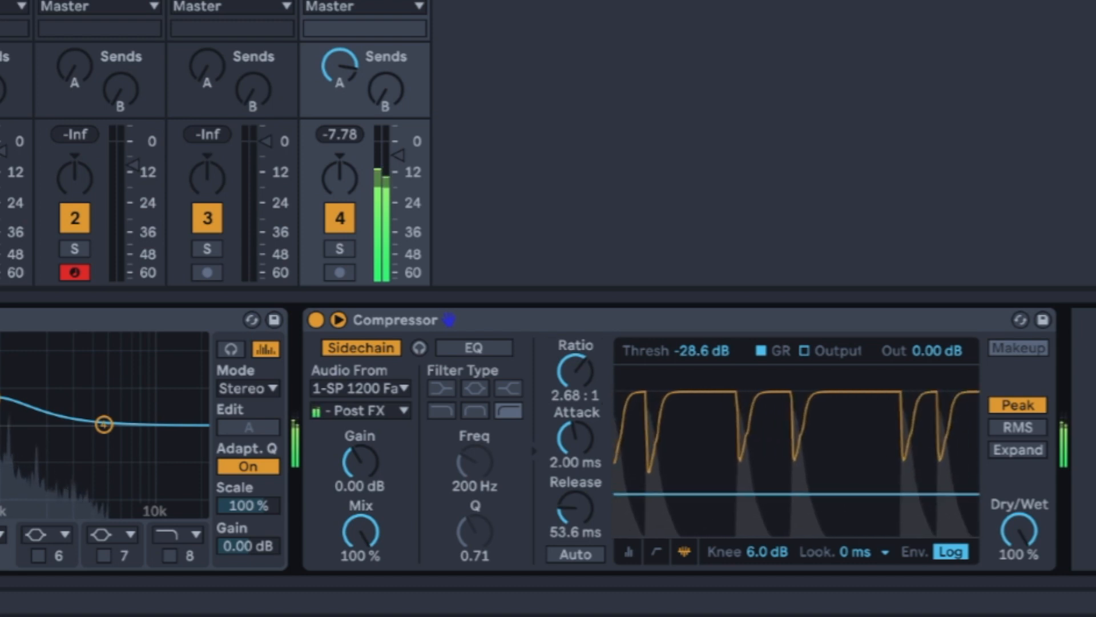
# - Copy the sidechained Compressor to the SubLab track and open the SubLab plug-in window
pyautogui.click(740, 323)
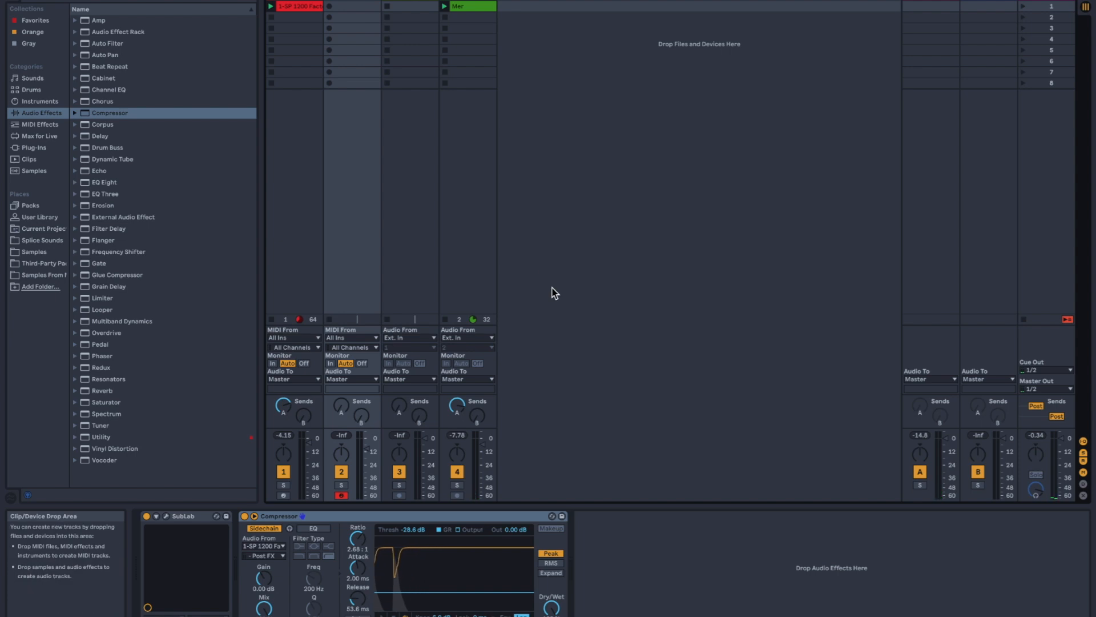
pyautogui.click(185, 516)
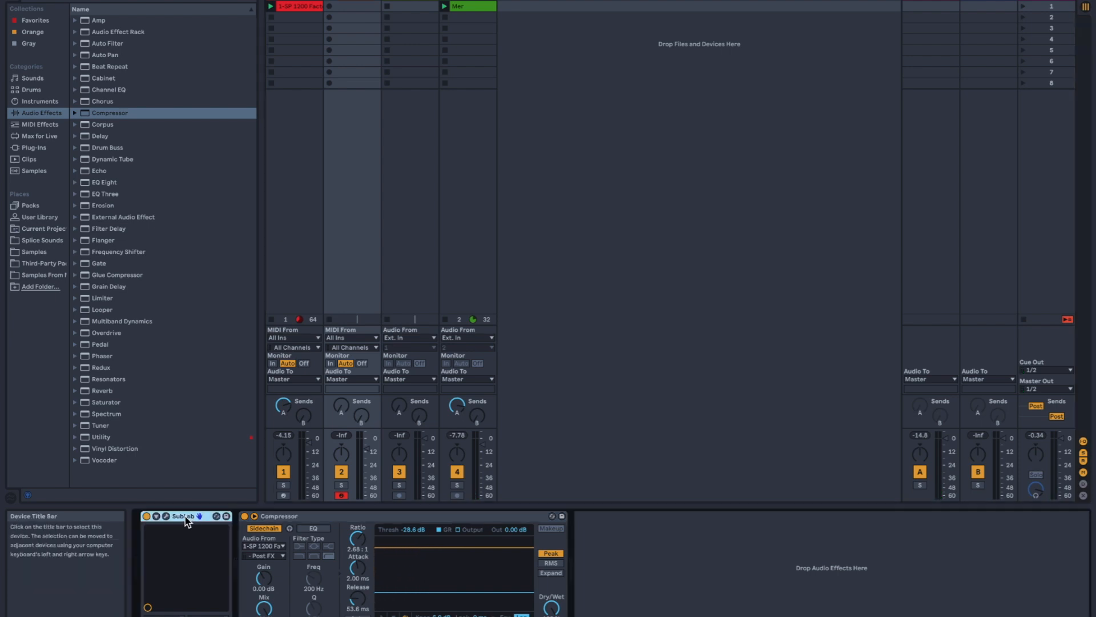
pyautogui.click(165, 516)
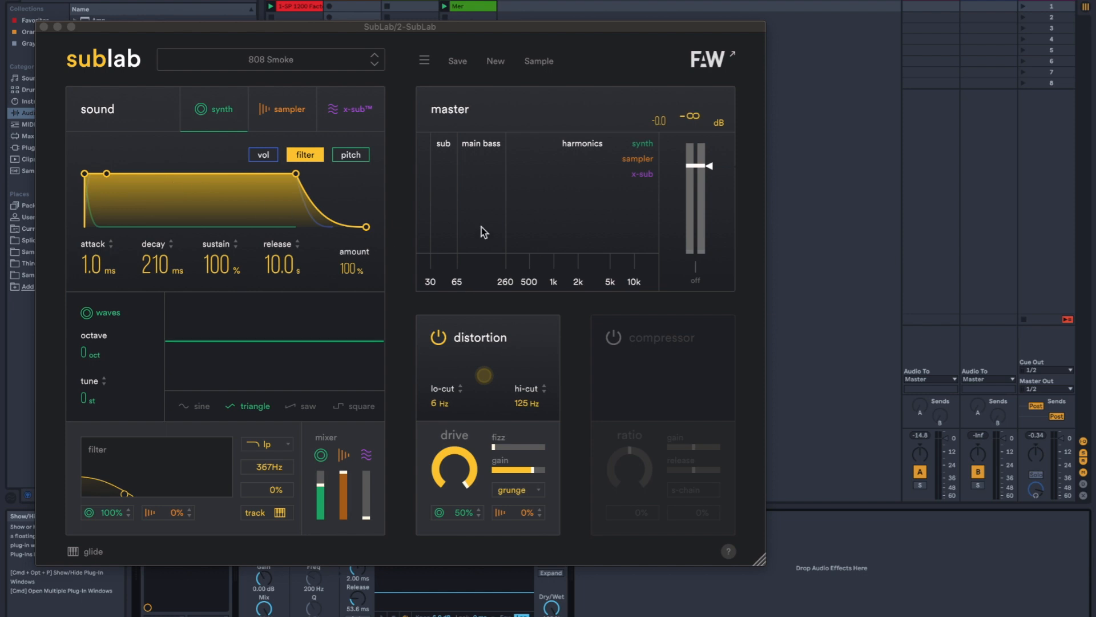
# - Close the SubLab window, record a bass-line MIDI clip into the SubLab track's first slot, and check its notes
pyautogui.click(44, 27)
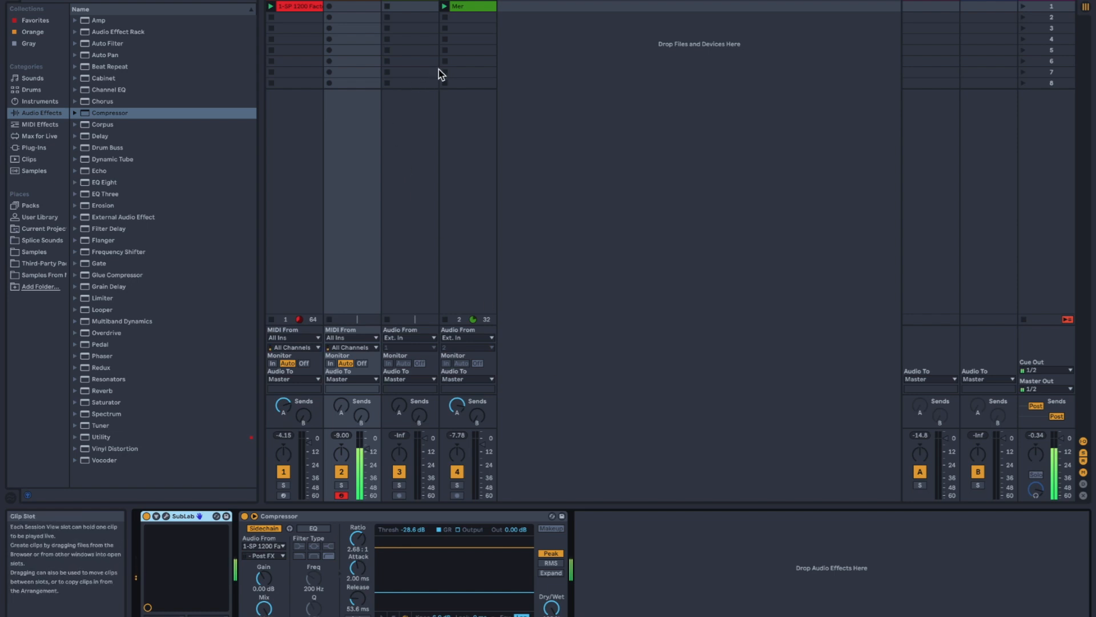
pyautogui.click(330, 11)
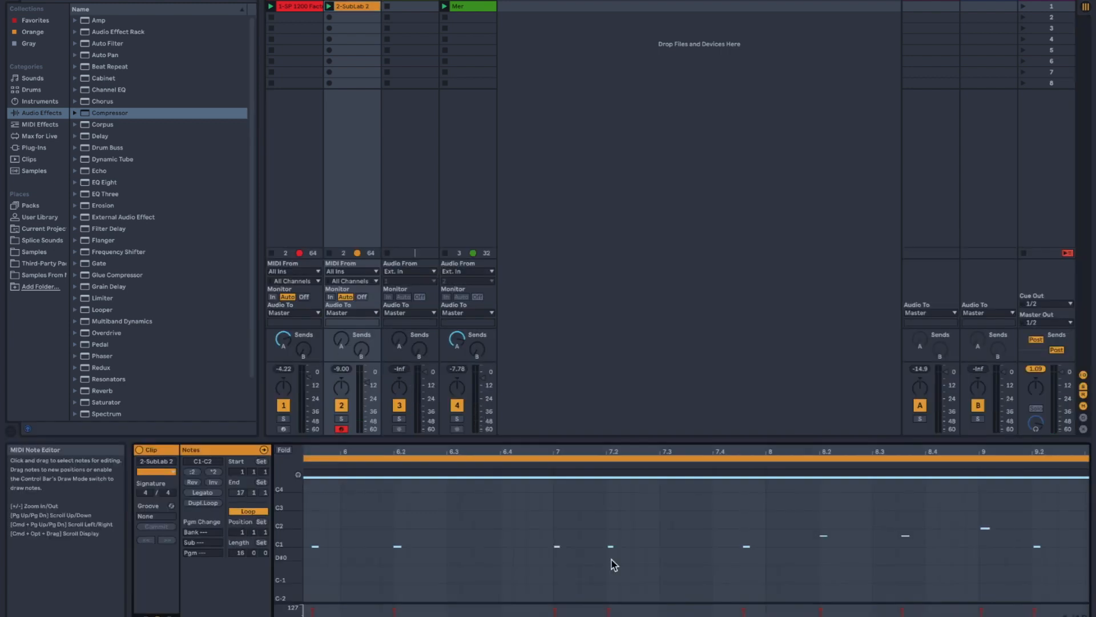
pyautogui.press('z')
pyautogui.click(438, 512)
pyautogui.click(366, 149)
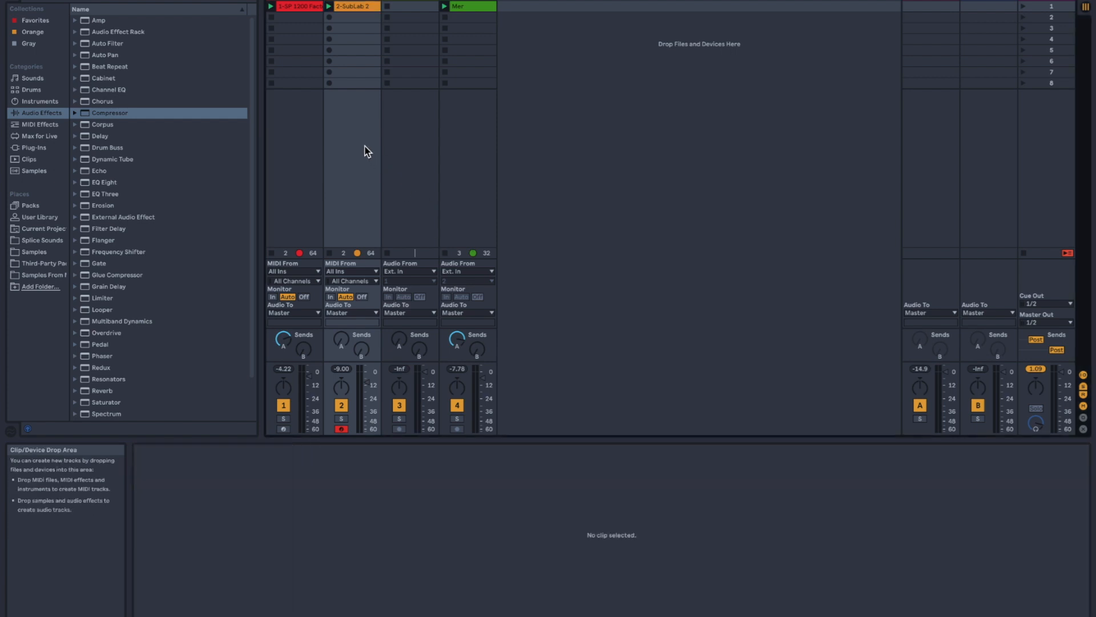
# - Add BABY Audio's Smooth Operator plug-in to the Mer track and switch its interface to the blue colour theme
pyautogui.doubleClick(483, 3)
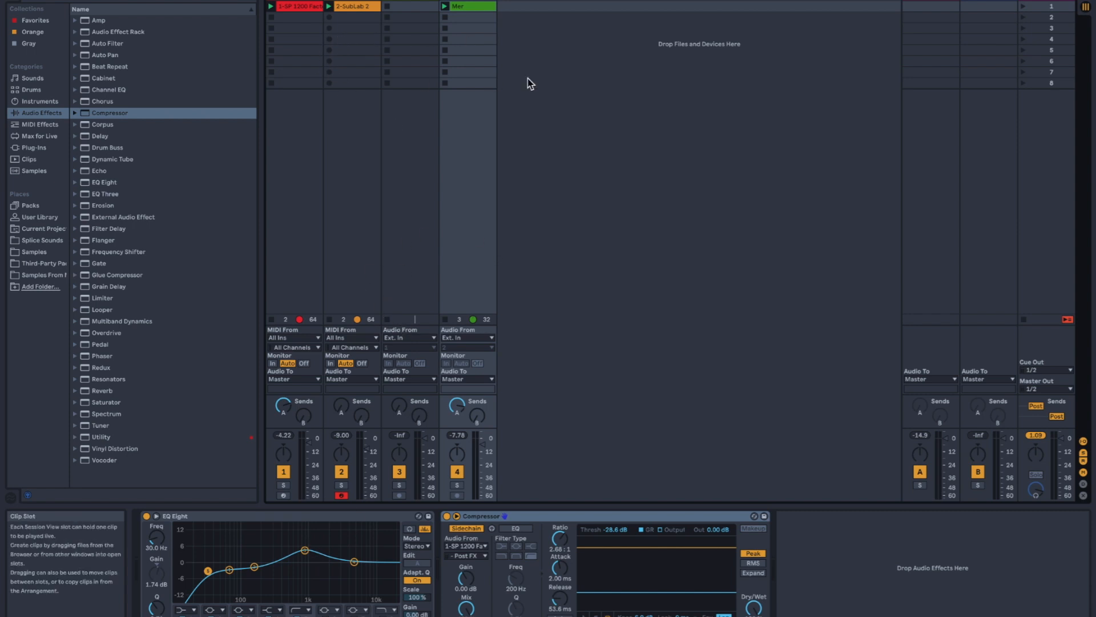
pyautogui.click(46, 148)
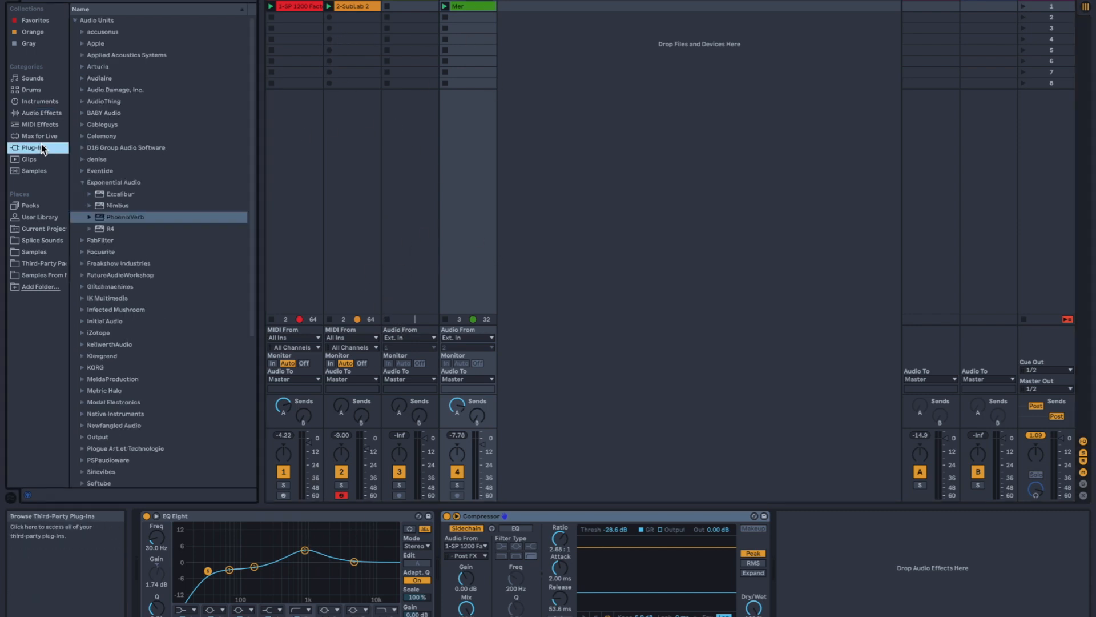
pyautogui.click(82, 182)
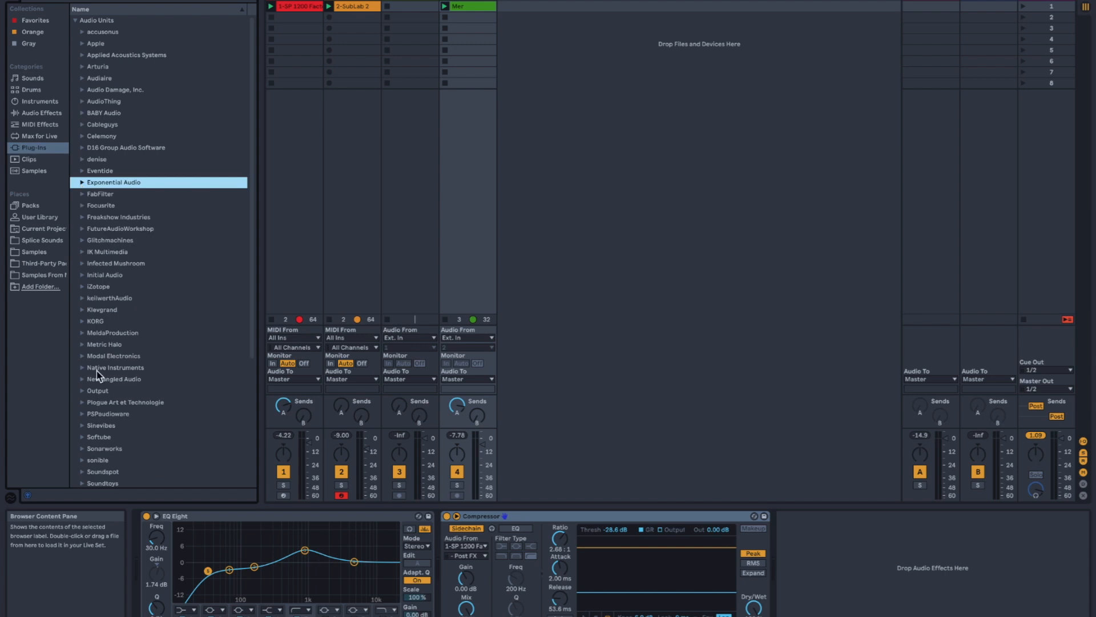
pyautogui.click(82, 113)
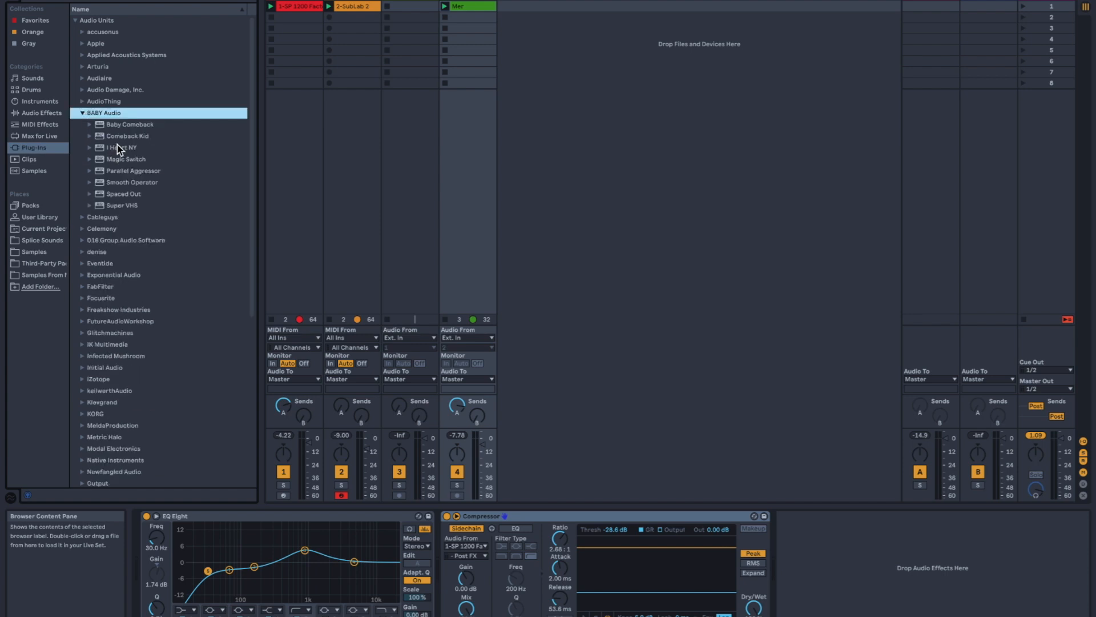
pyautogui.doubleClick(125, 182)
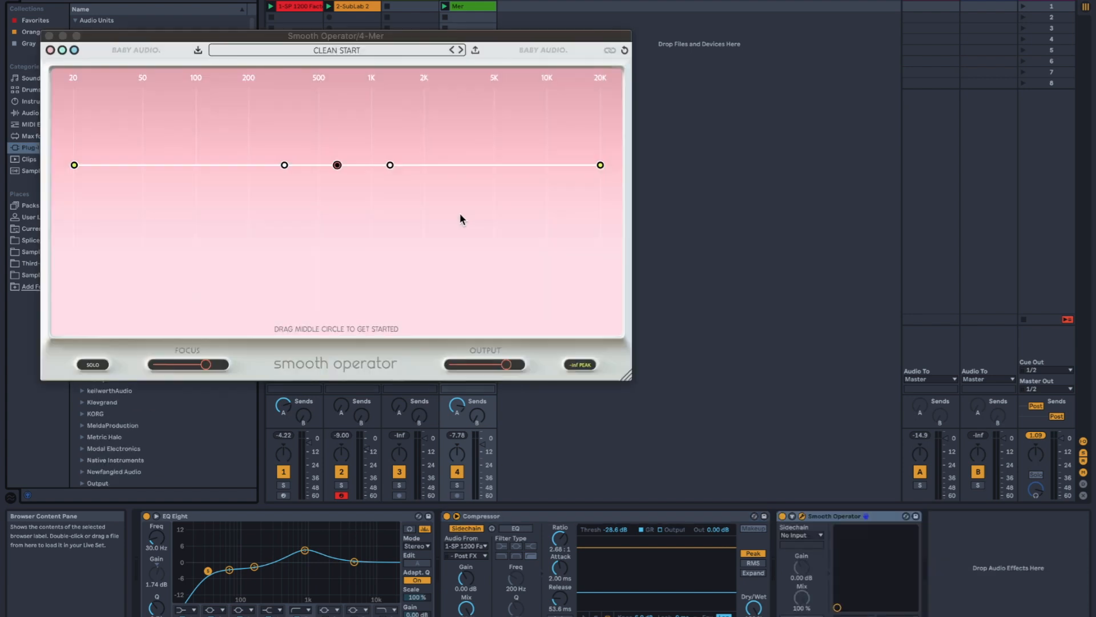
pyautogui.moveTo(298, 40); pyautogui.dragTo(538, 126)
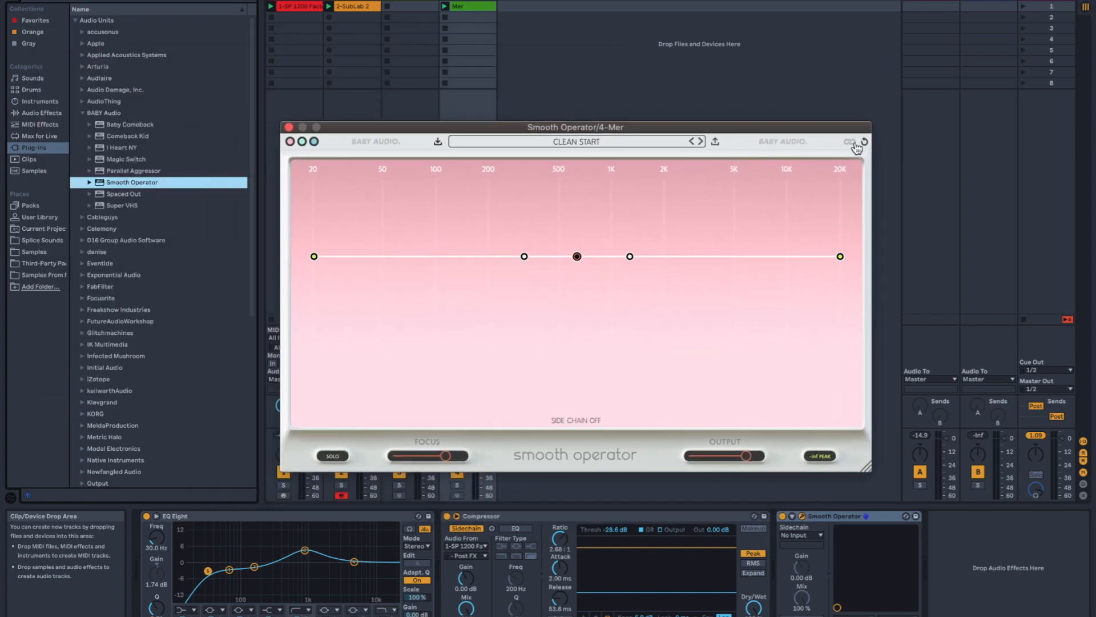
pyautogui.click(314, 141)
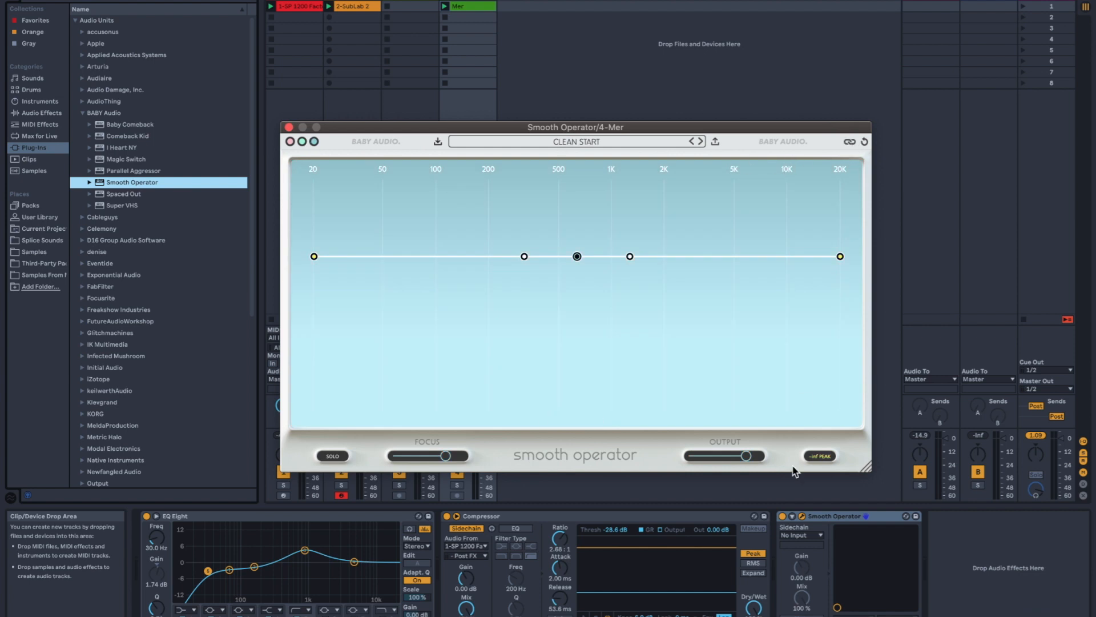
# - Feed Smooth Operator's sidechain from 2-SubLab and move the device between EQ Eight and the Compressor
pyautogui.click(799, 535)
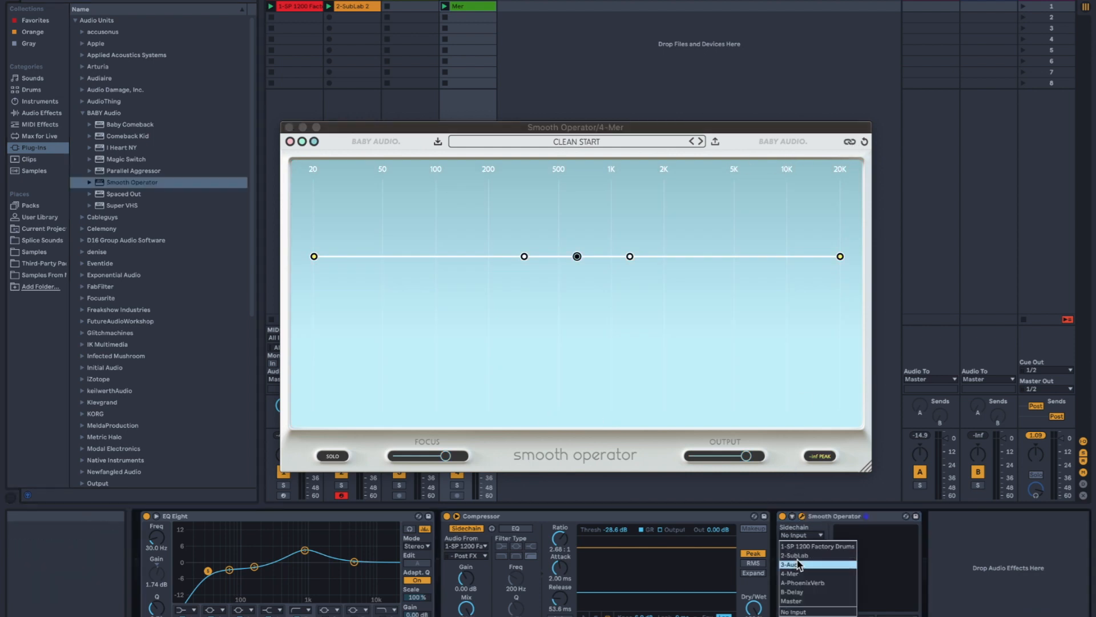
pyautogui.click(799, 555)
pyautogui.moveTo(831, 516); pyautogui.dragTo(437, 523)
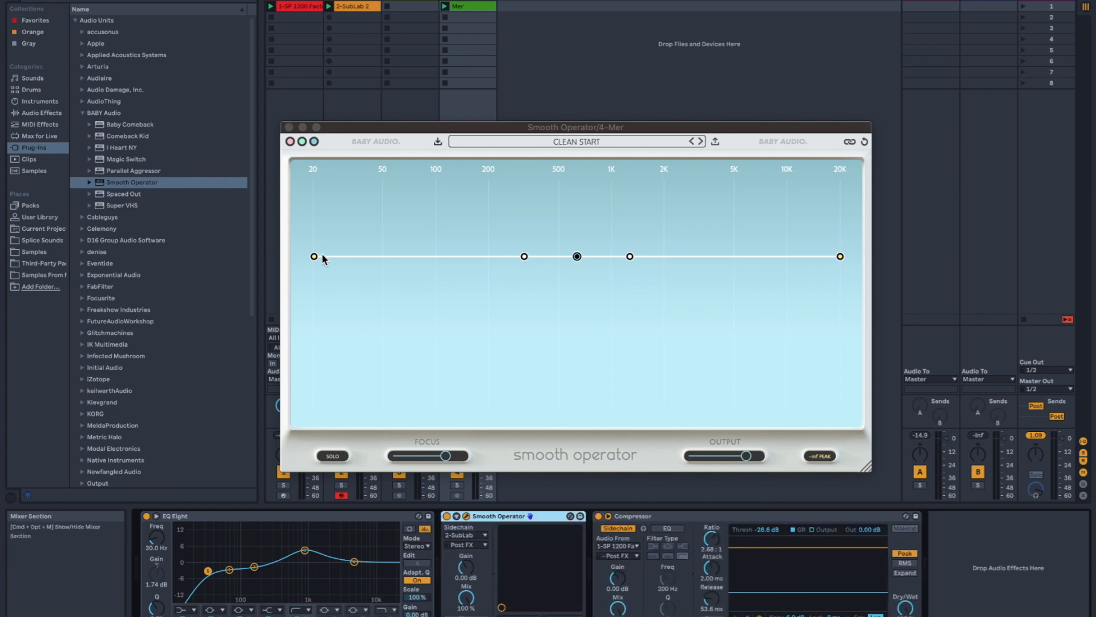
# - Lower Smooth Operator's curve at 20 Hz and around 300 Hz, check it during playback, and close the plug-in window
pyautogui.moveTo(313, 258); pyautogui.dragTo(313, 275)
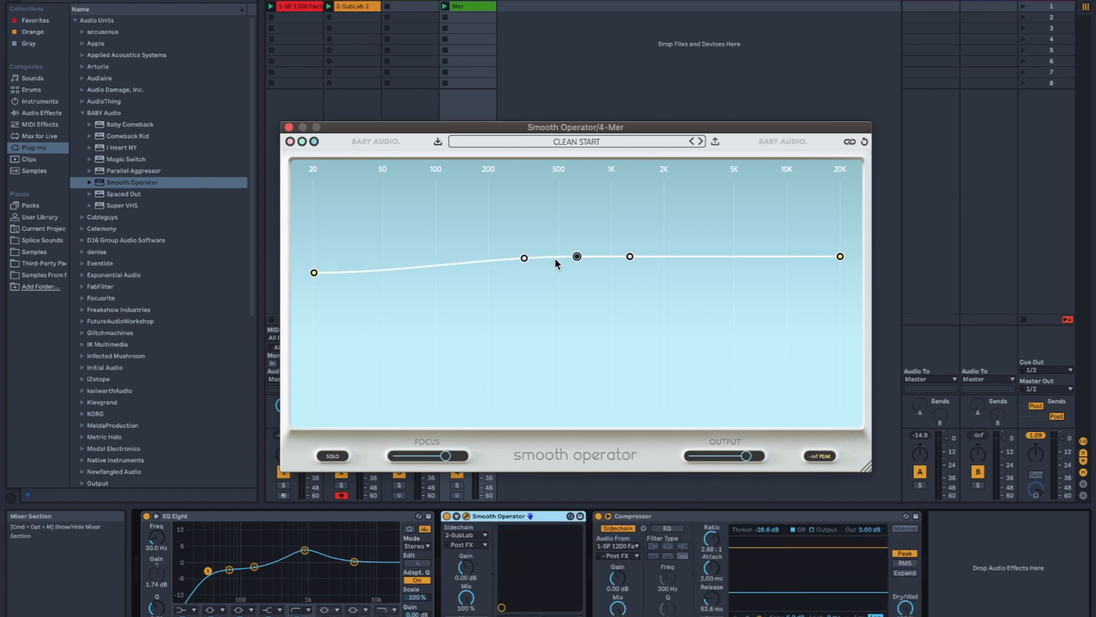
pyautogui.moveTo(577, 257); pyautogui.dragTo(521, 263)
pyautogui.moveTo(314, 275); pyautogui.dragTo(313, 279)
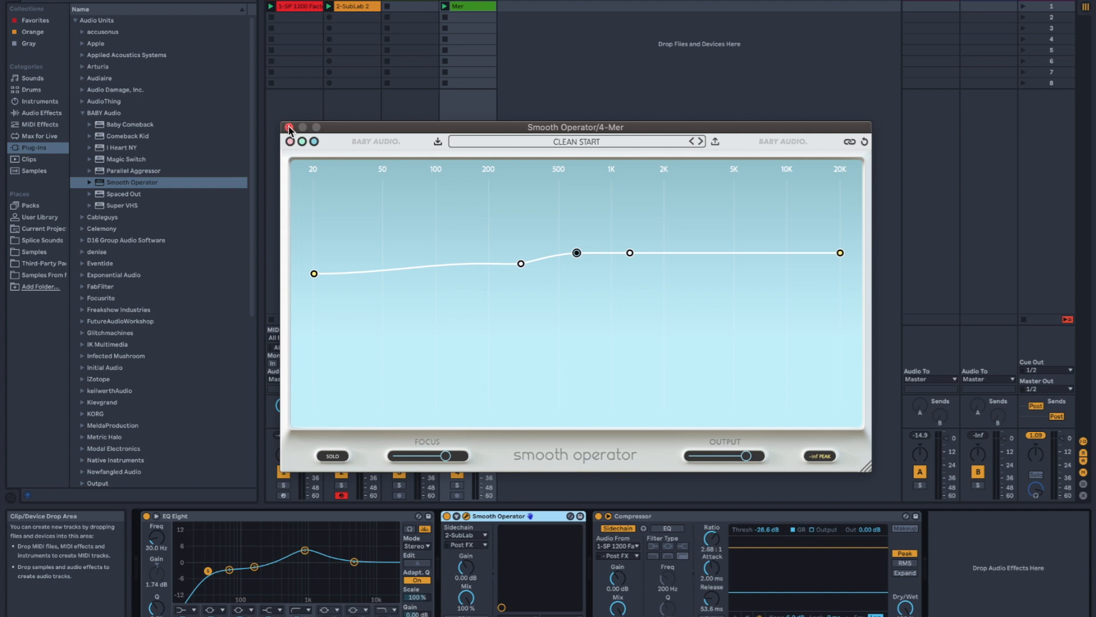
pyautogui.press('space')
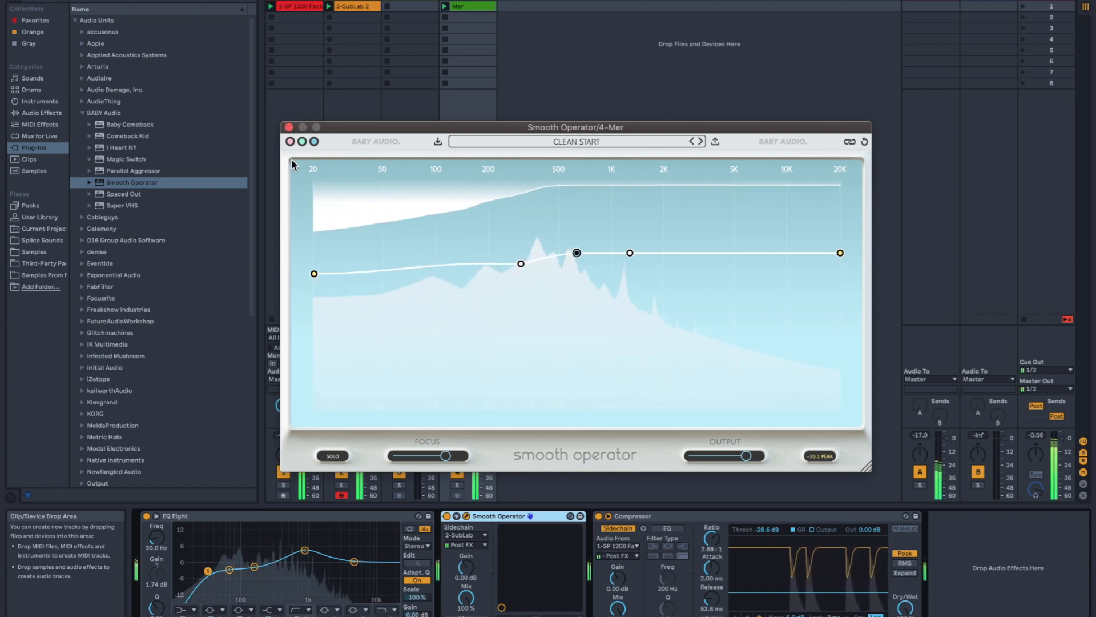
pyautogui.click(289, 127)
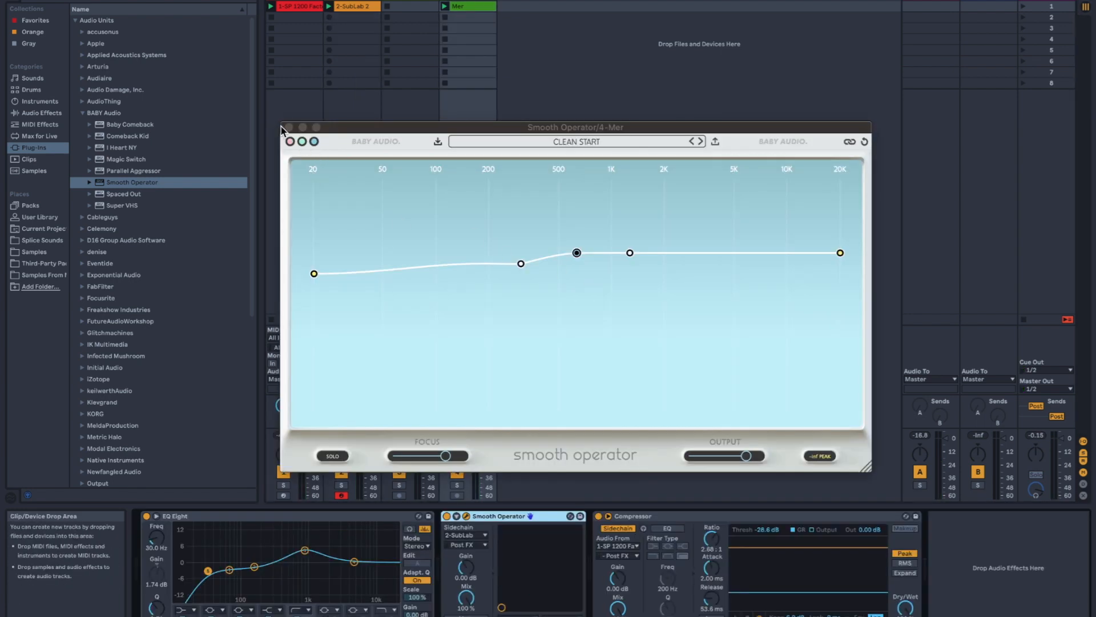
pyautogui.click(289, 127)
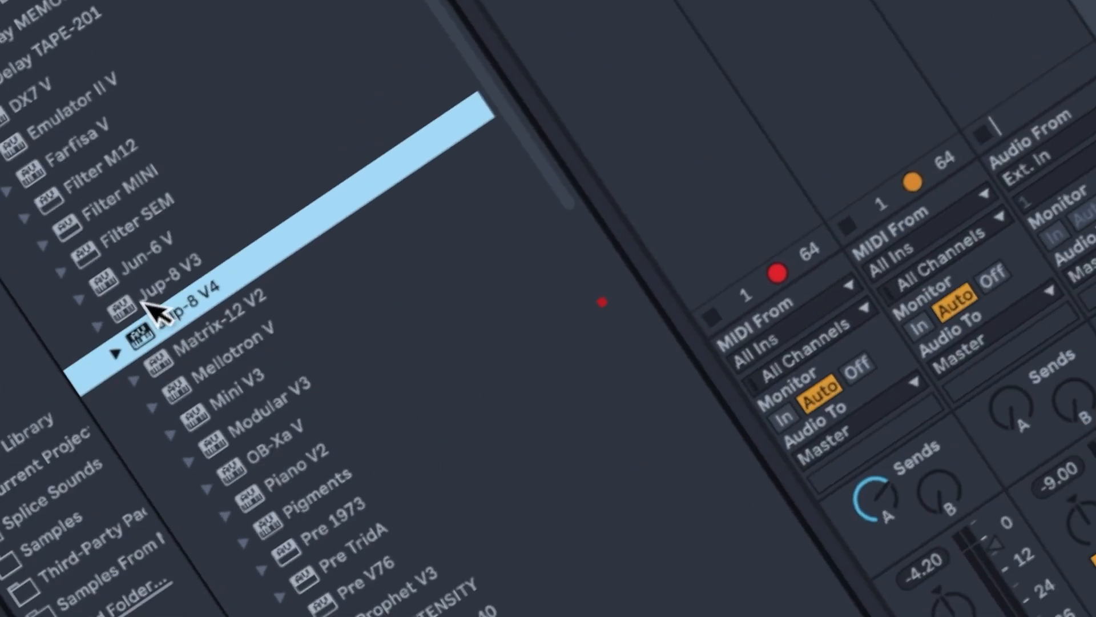
# - Load Jup-8 V4 onto a new MIDI track and browse its presets by the Classic Synth Keys type, clearing the filter at the end
pyautogui.moveTo(163, 317); pyautogui.dragTo(663, 67)
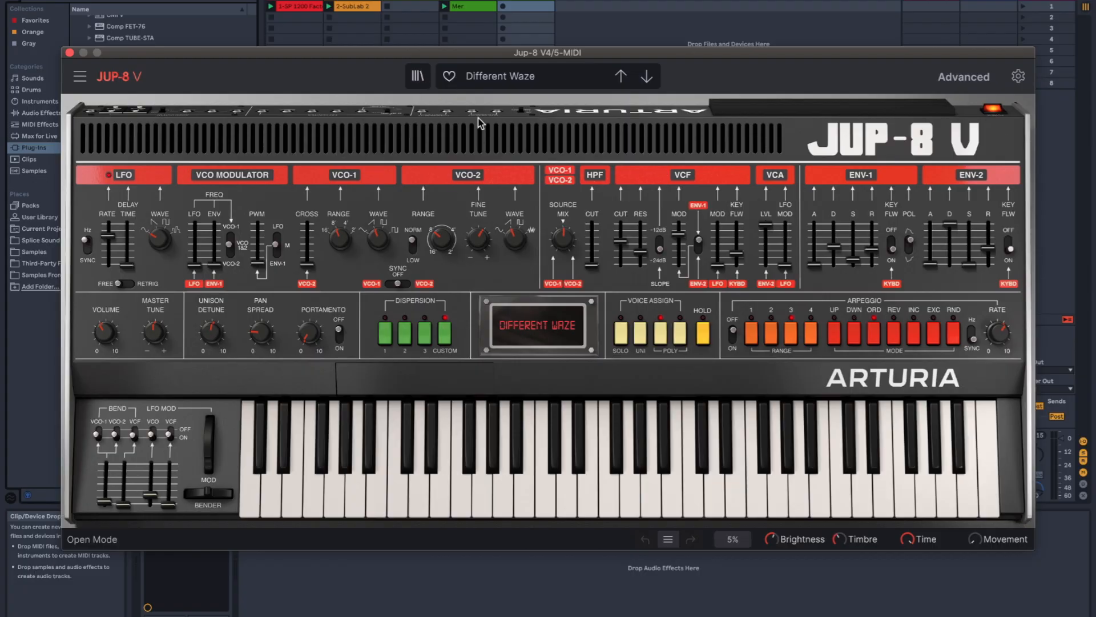
pyautogui.click(418, 77)
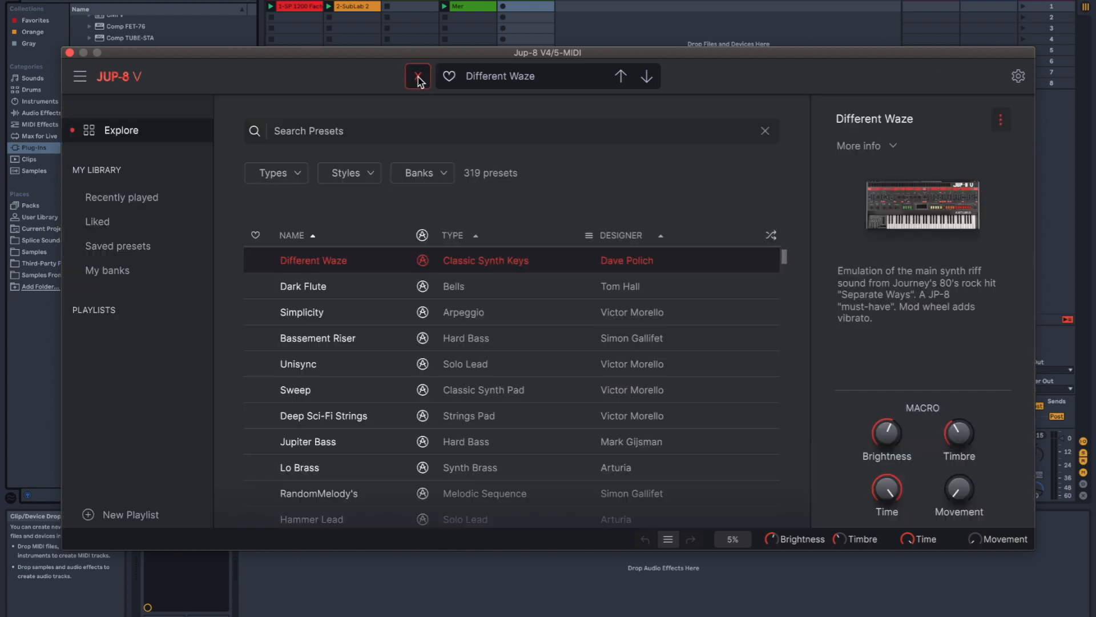
pyautogui.click(368, 174)
pyautogui.click(294, 175)
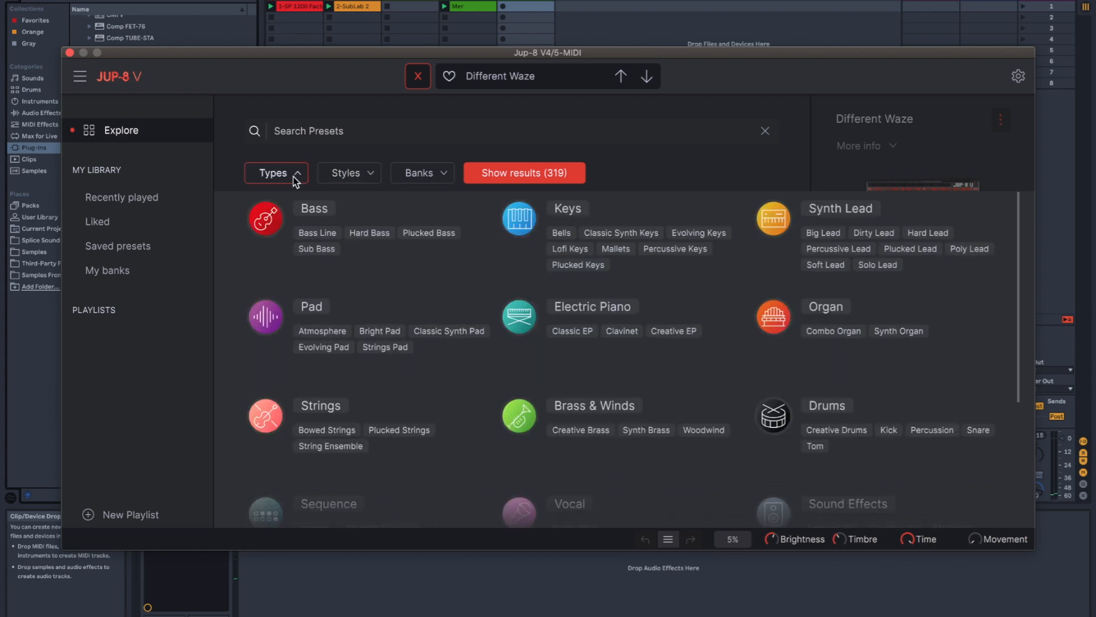
pyautogui.click(622, 233)
pyautogui.click(342, 203)
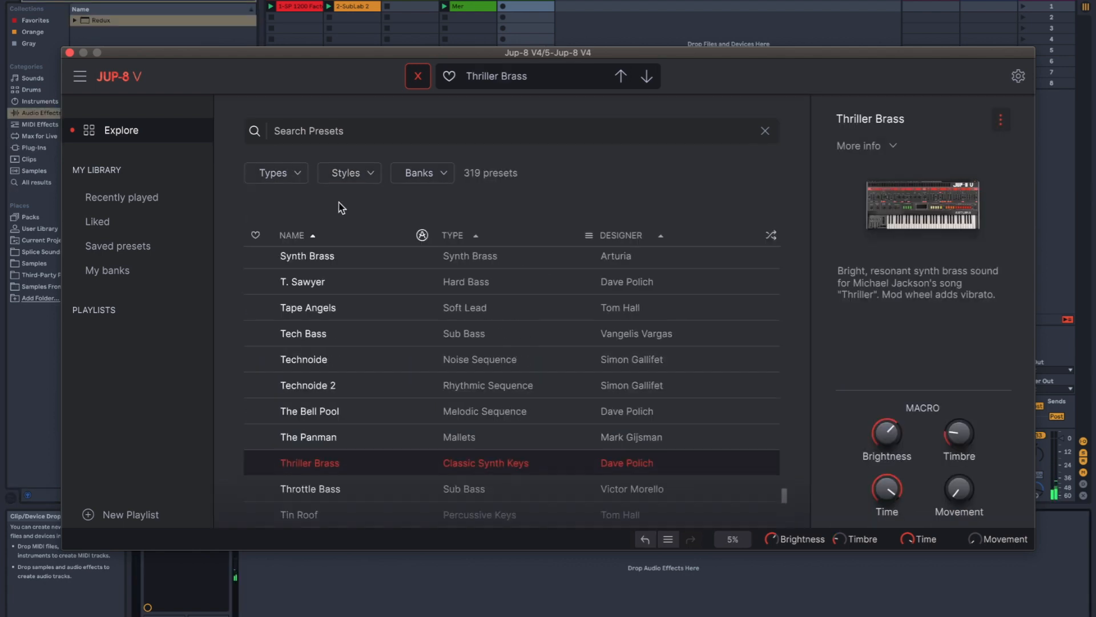
# - Filter the Jup-8 presets to Lofi Keys, step through them to VoWell, and go back to Angel Valley
pyautogui.click(304, 178)
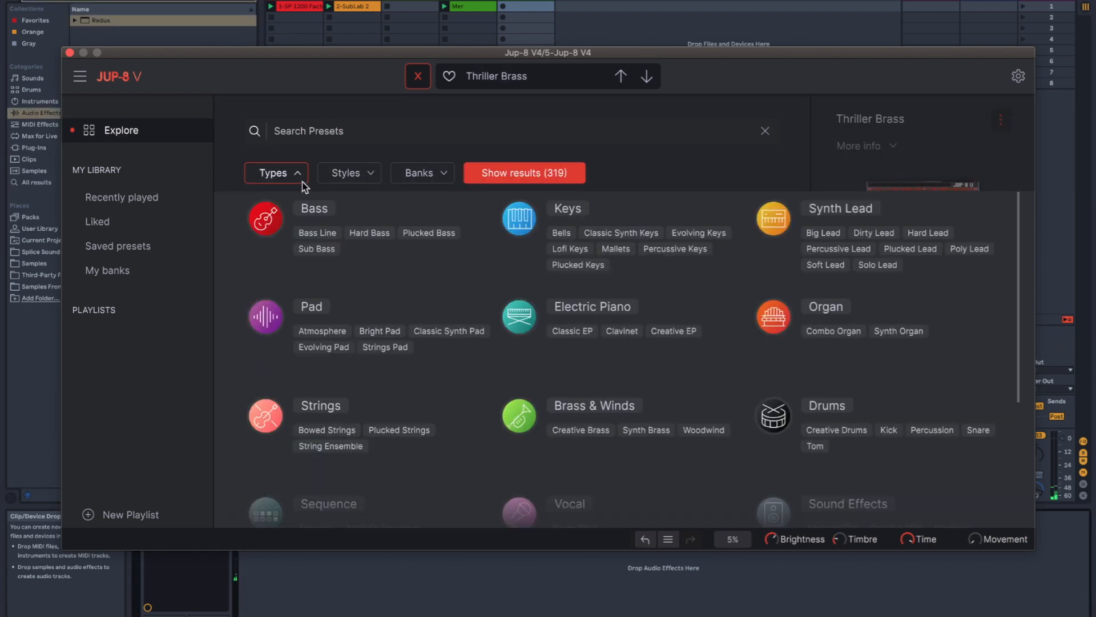
pyautogui.click(580, 248)
pyautogui.click(487, 269)
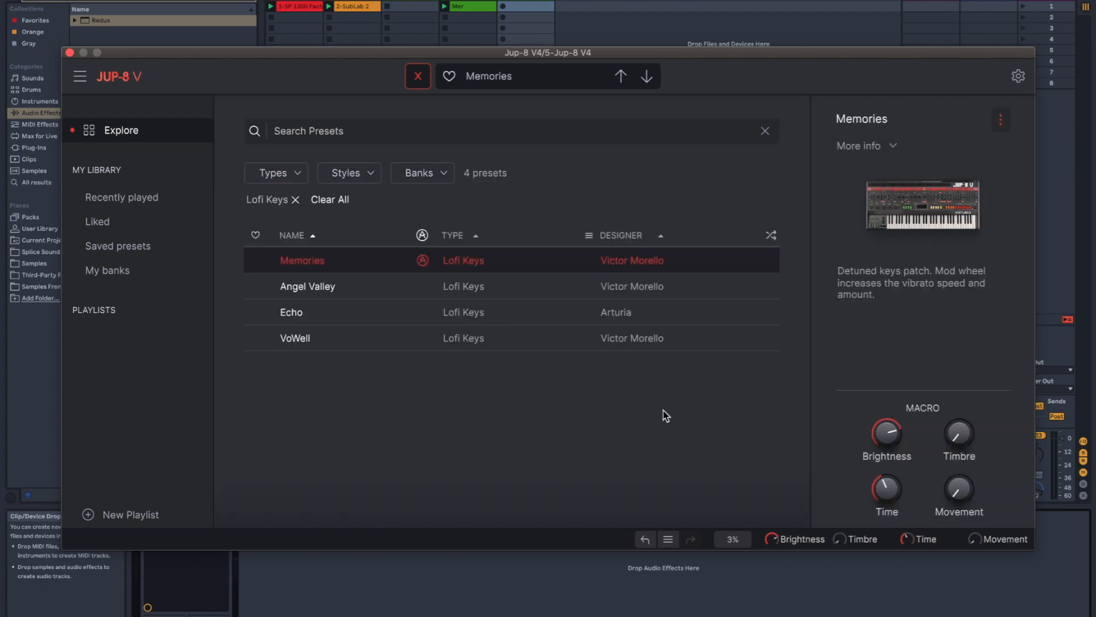
pyautogui.click(647, 77)
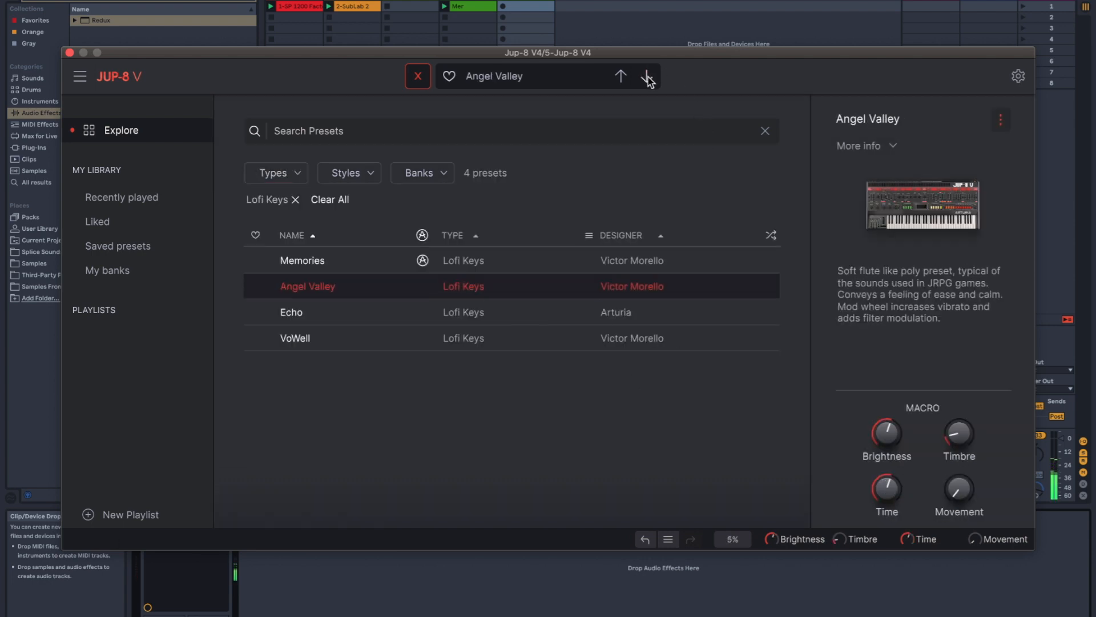
pyautogui.click(647, 77)
pyautogui.click(647, 77)
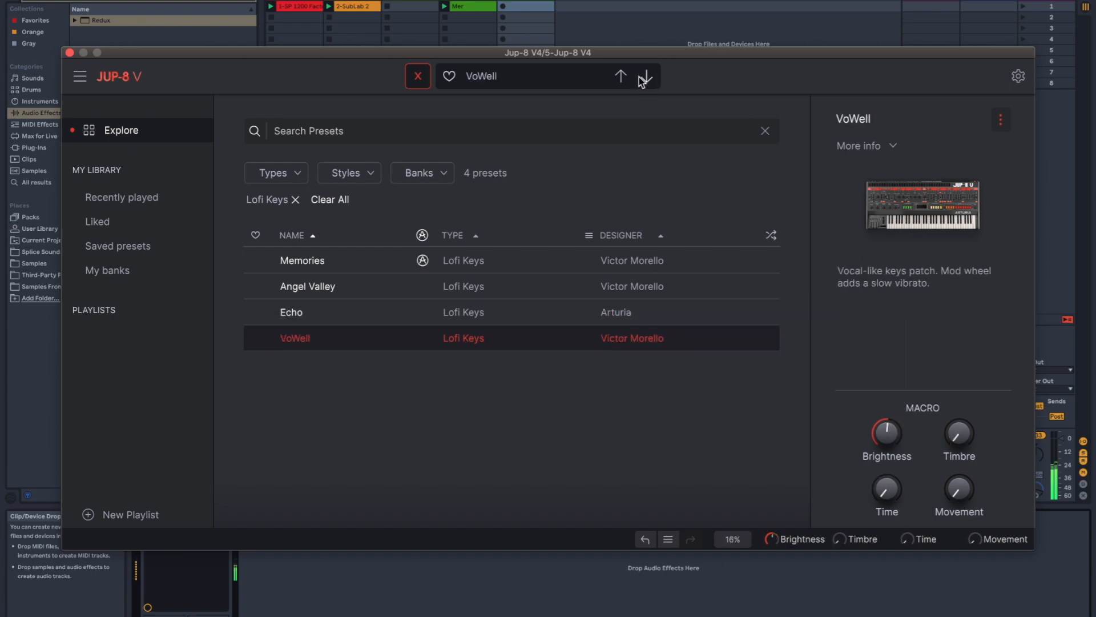
pyautogui.click(623, 78)
pyautogui.click(624, 79)
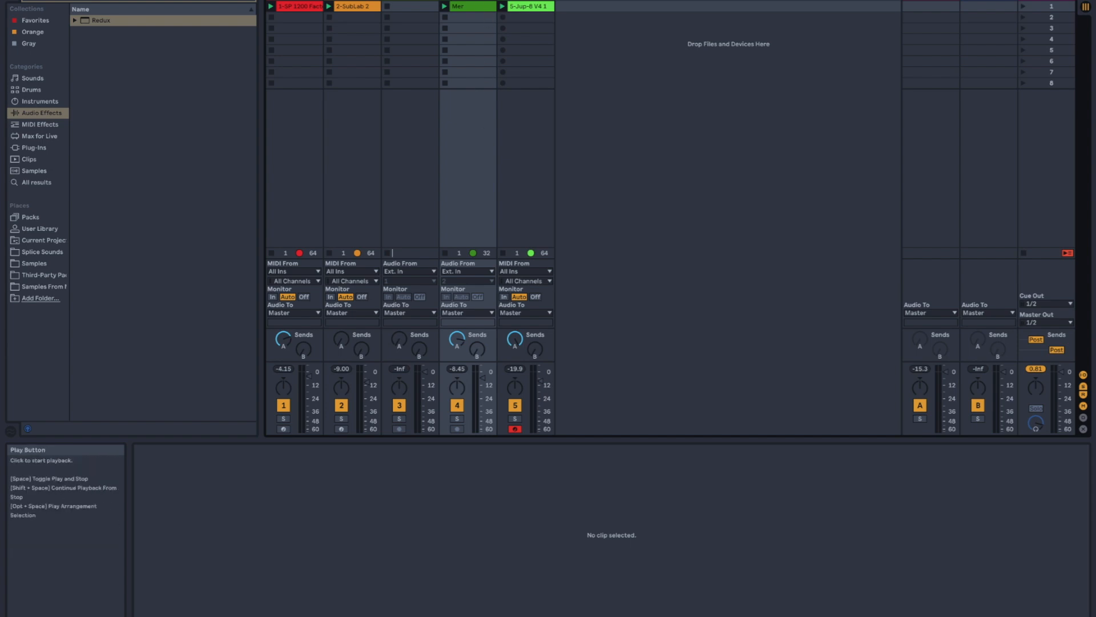
# - During playback, open the recorded Jup-8 V4 clip and shift its first G4 note slightly earlier
pyautogui.press('space')
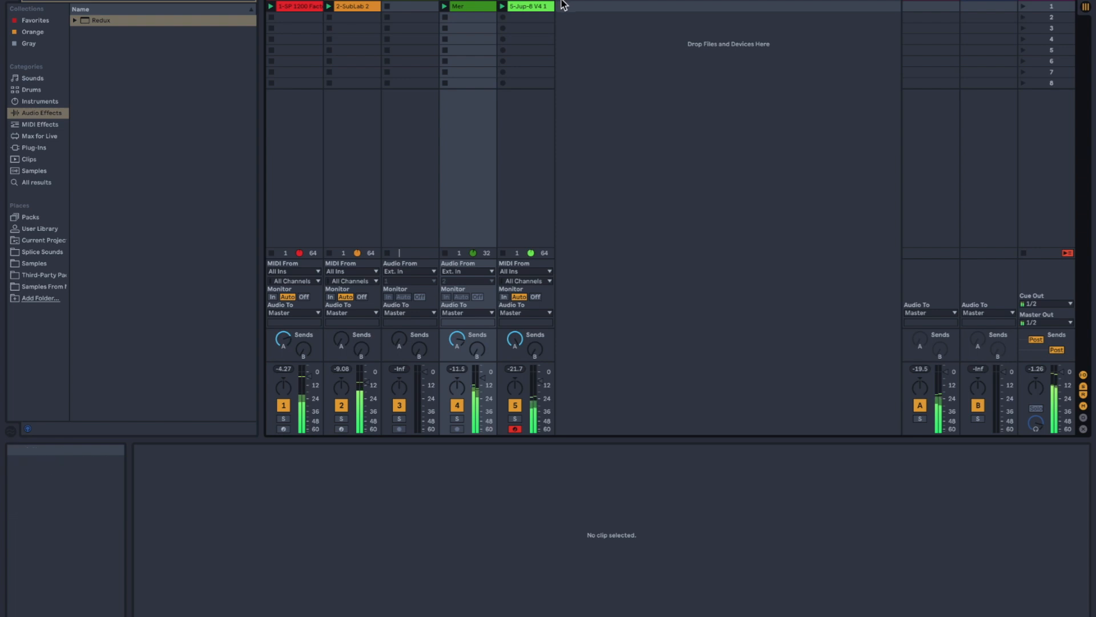
pyautogui.click(531, 7)
pyautogui.click(390, 523)
pyautogui.scroll(5, 390, 523)
pyautogui.hscroll(-5, 390, 522)
pyautogui.moveTo(358, 502); pyautogui.dragTo(349, 502)
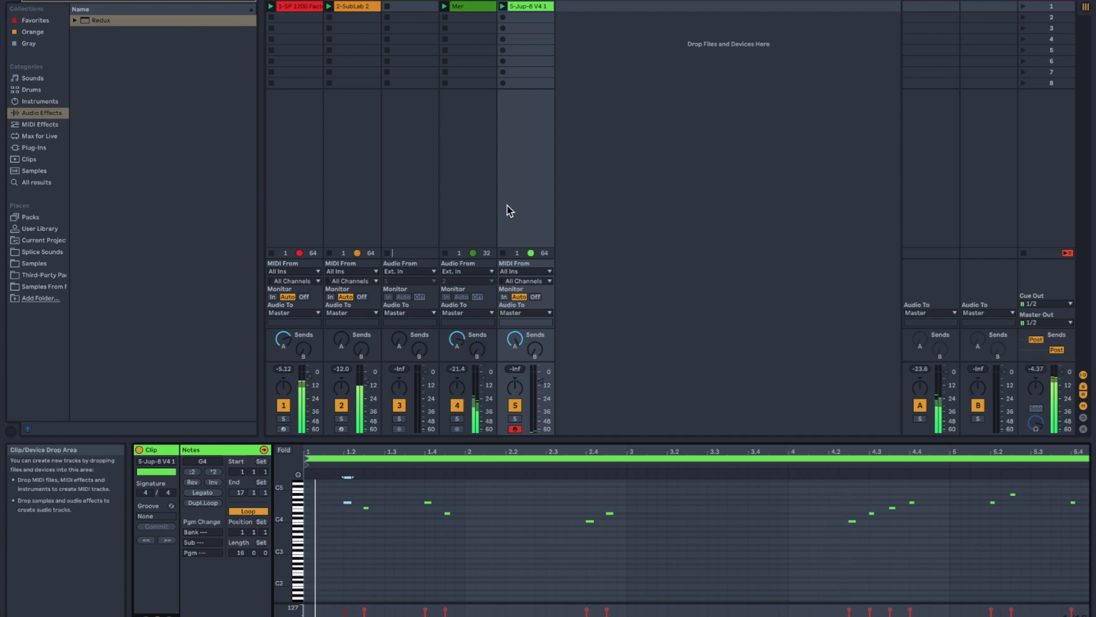
pyautogui.click(530, 533)
pyautogui.scroll(-5, 529, 534)
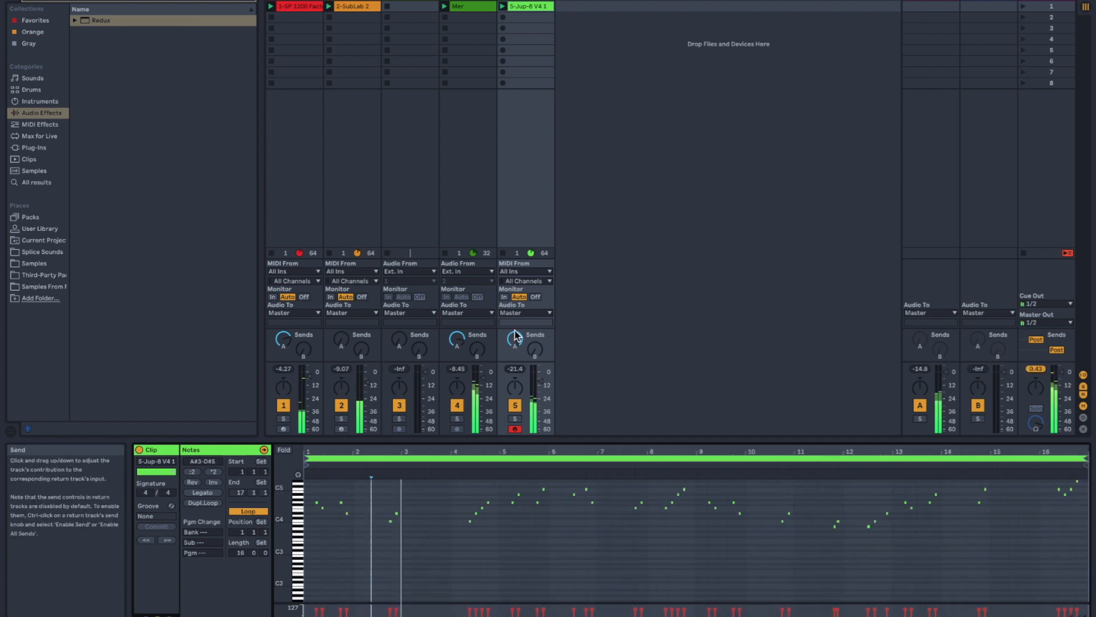
# - Raise send B on the Jup-8 V4 track and delete the Delay device from return track B
pyautogui.moveTo(536, 352); pyautogui.dragTo(536, 303)
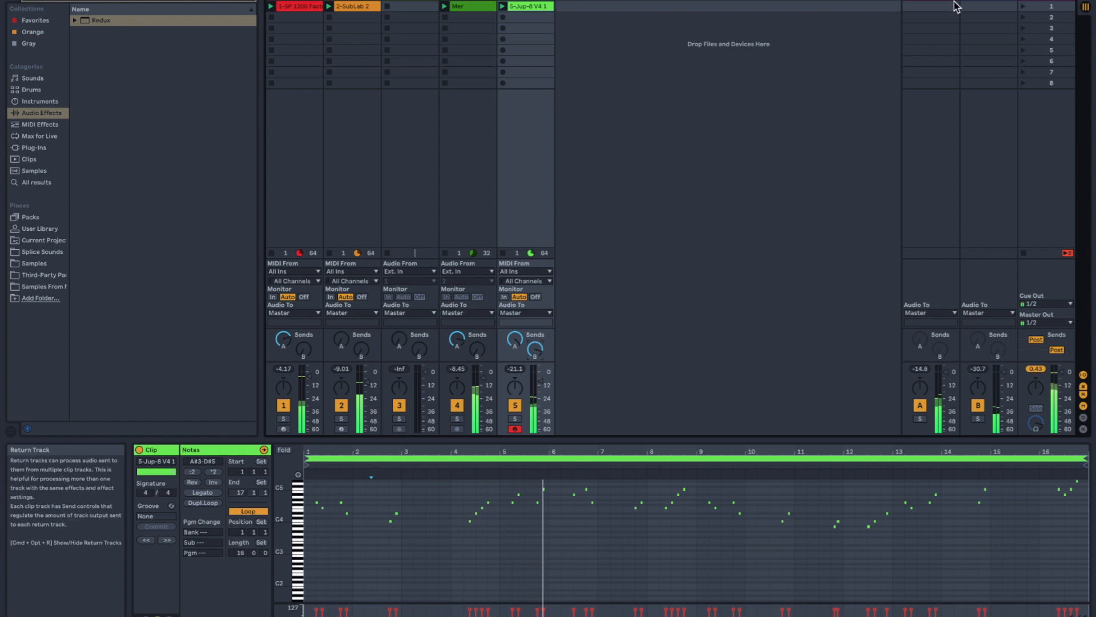
pyautogui.click(1001, 4)
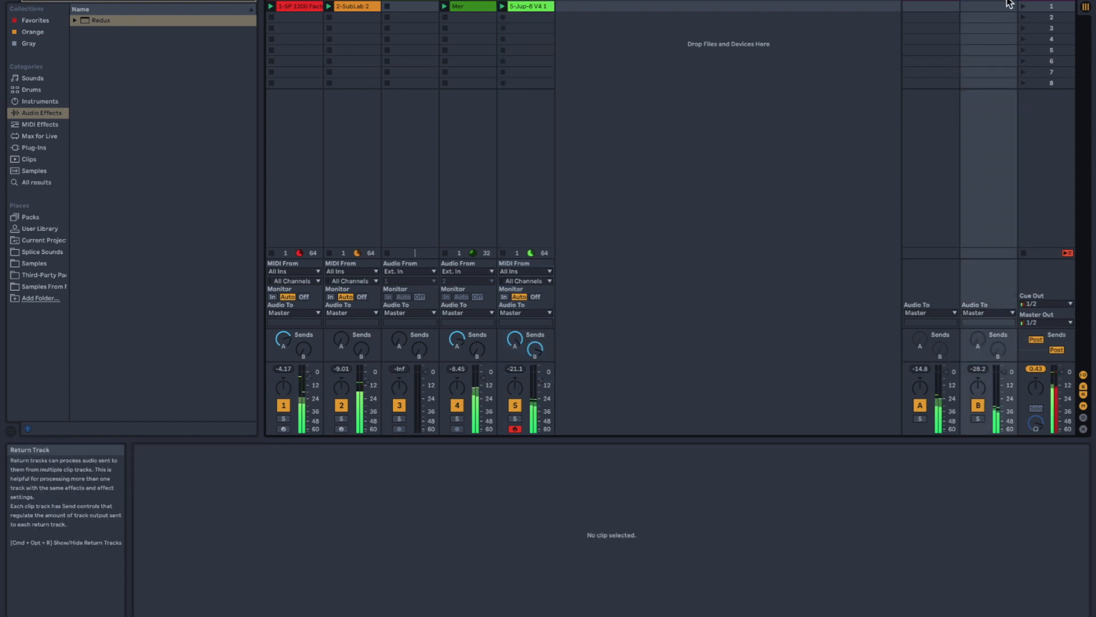
pyautogui.doubleClick(1007, 4)
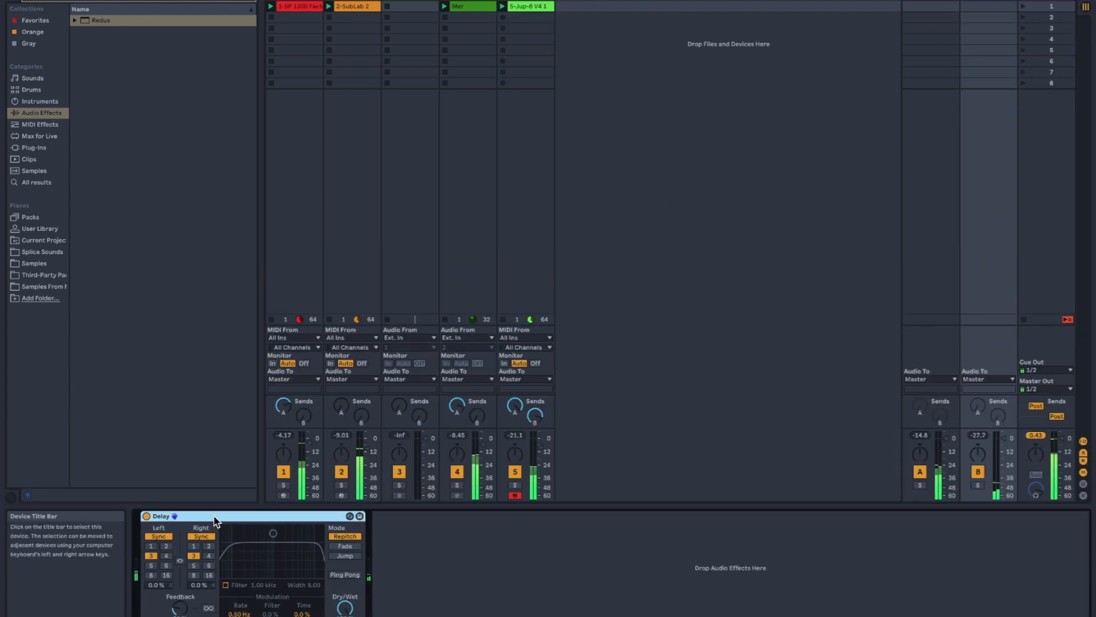
pyautogui.press('Delete')
# - Clear the browser search and add an Echo audio effect to return track B
pyautogui.click(252, 1)
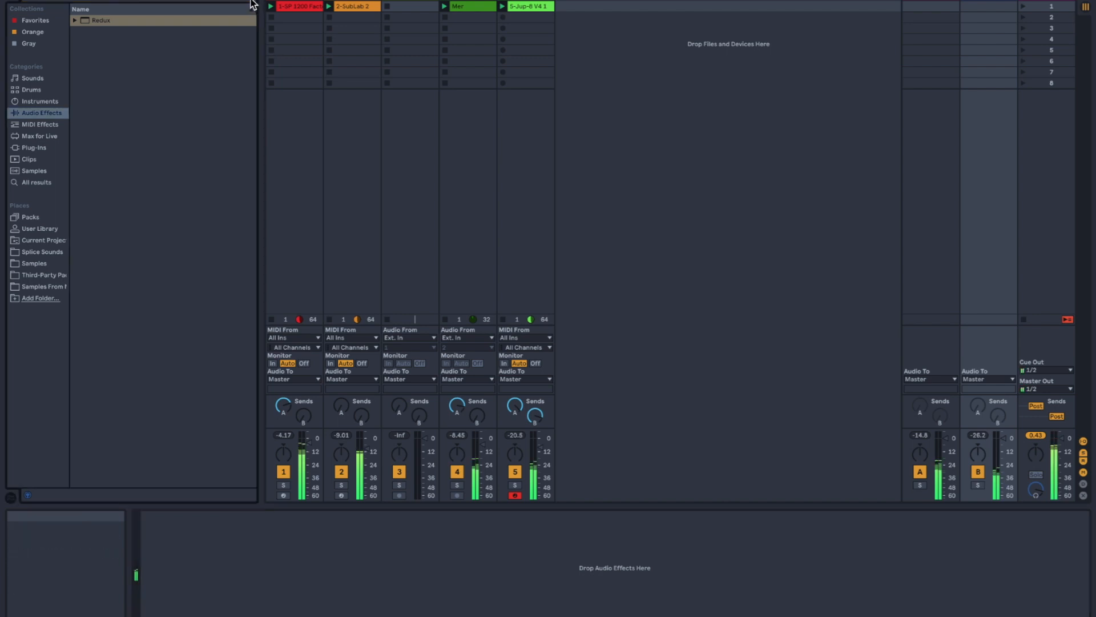
pyautogui.click(34, 101)
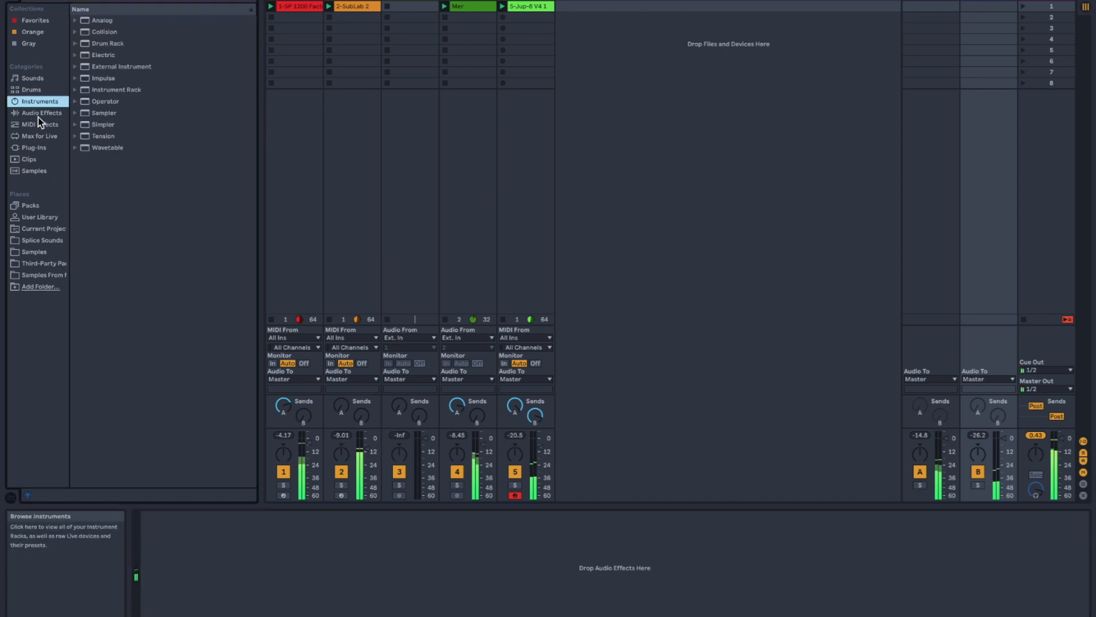
pyautogui.click(37, 112)
pyautogui.click(100, 170)
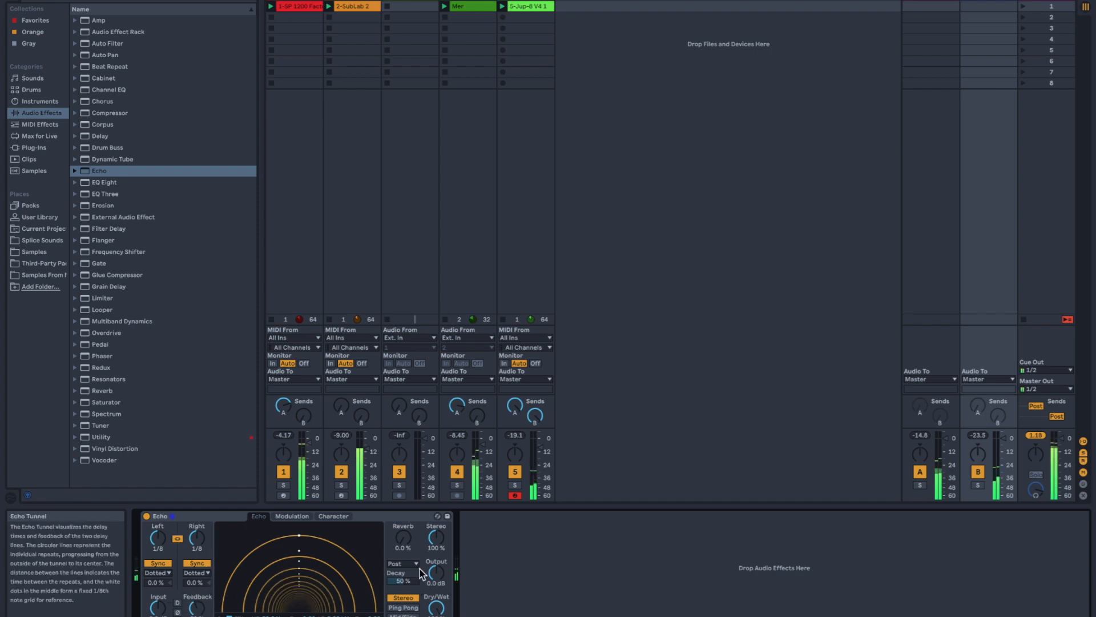
# - Switch the Echo on return track B to Ping Pong mode and delete the empty third audio track
pyautogui.click(407, 608)
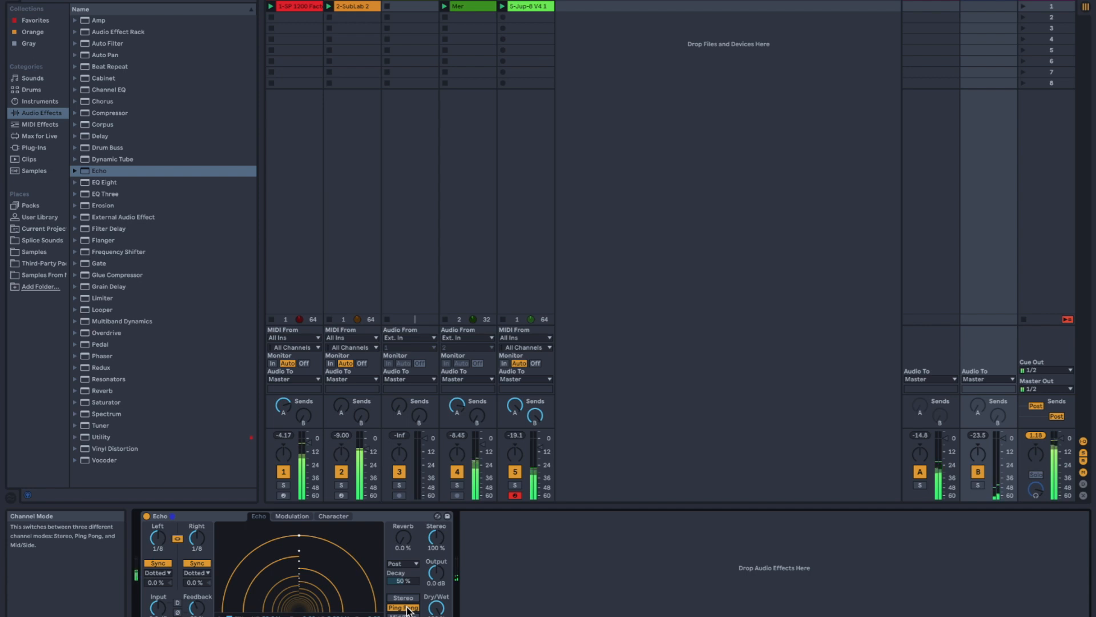
pyautogui.click(397, 4)
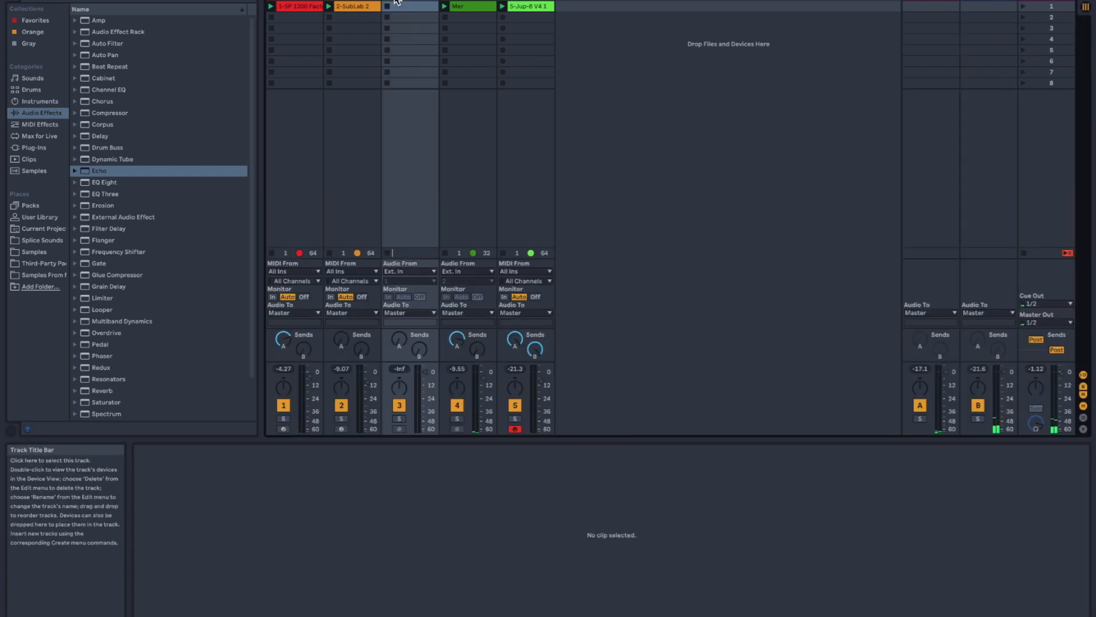
pyautogui.press('Delete')
# - Try transposing a duplicate of the Mer clip by 12 semitones, audition it against the original, and undo the duplicate
pyautogui.doubleClick(397, 5)
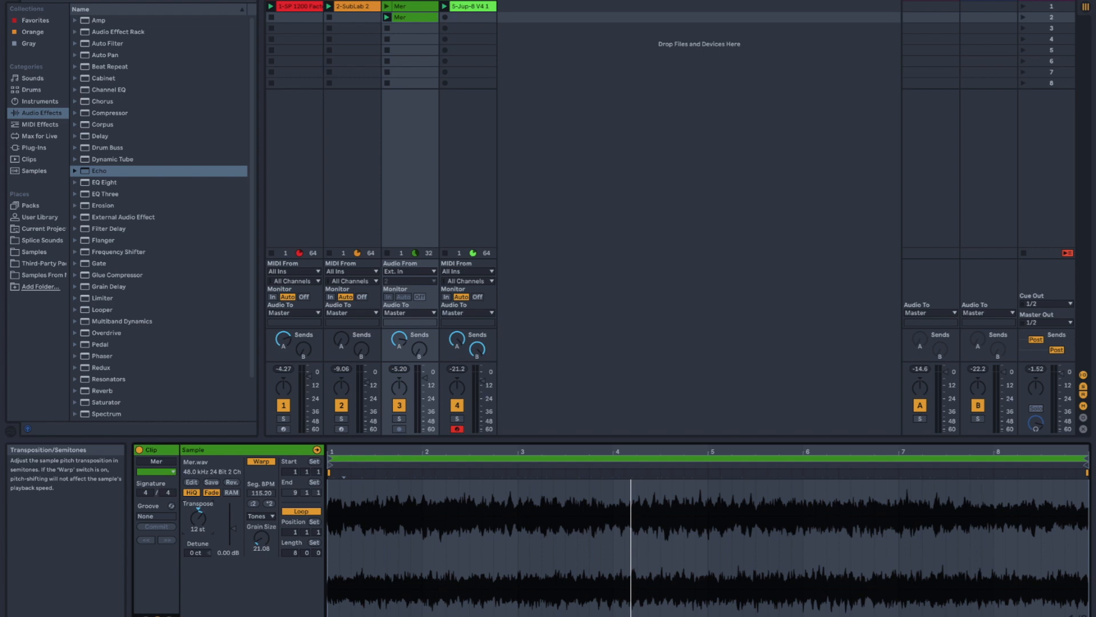
pyautogui.press('space')
pyautogui.press('space')
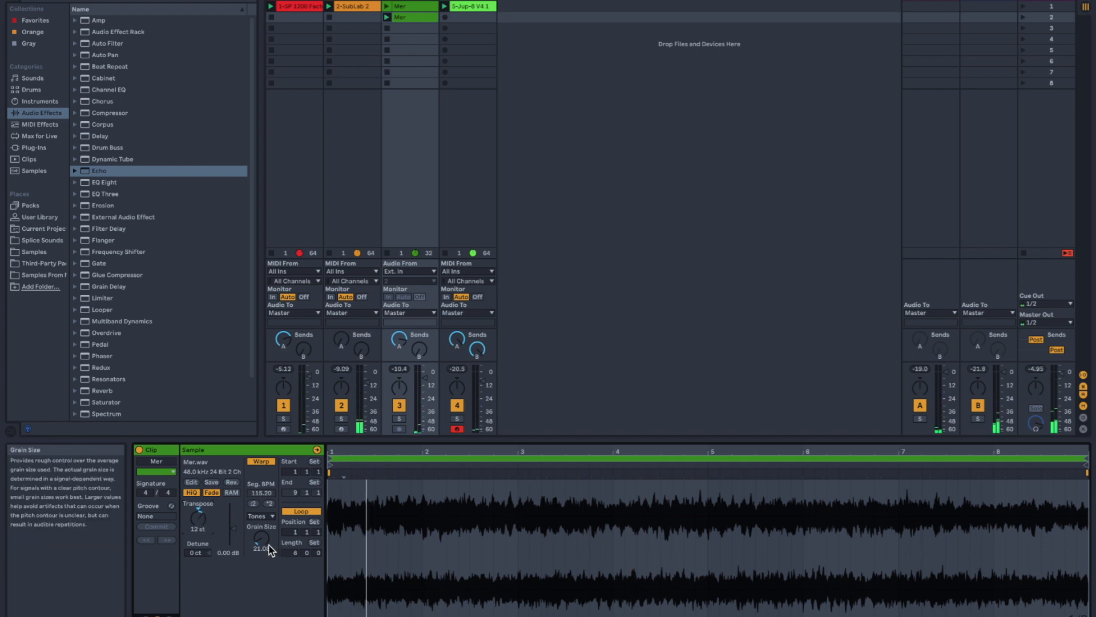
pyautogui.hotkey('shift', 'Tab')
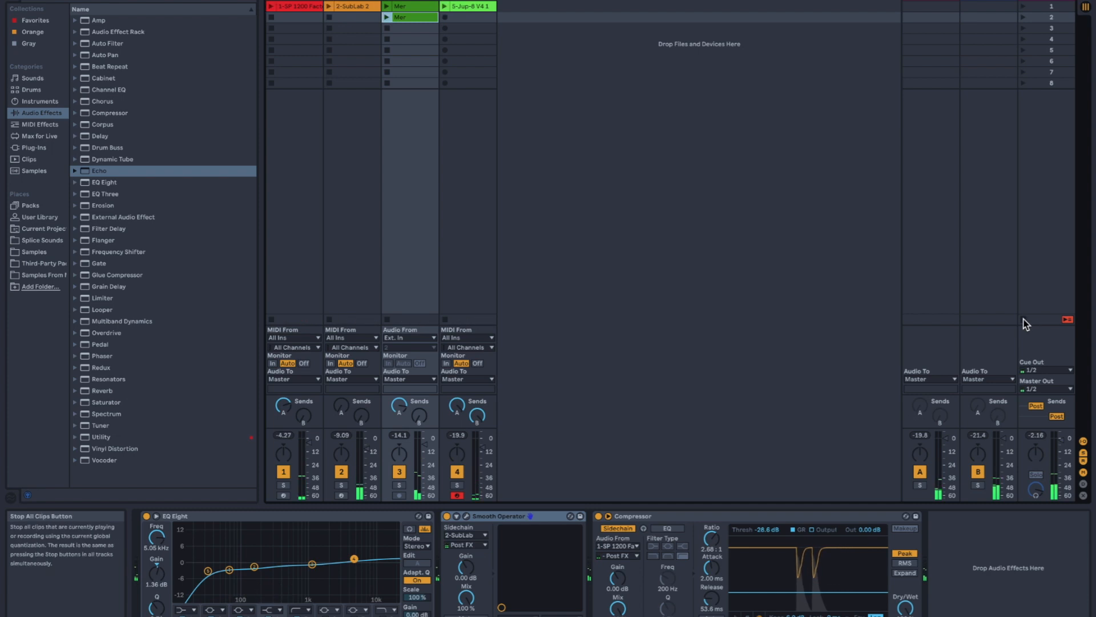
pyautogui.doubleClick(402, 21)
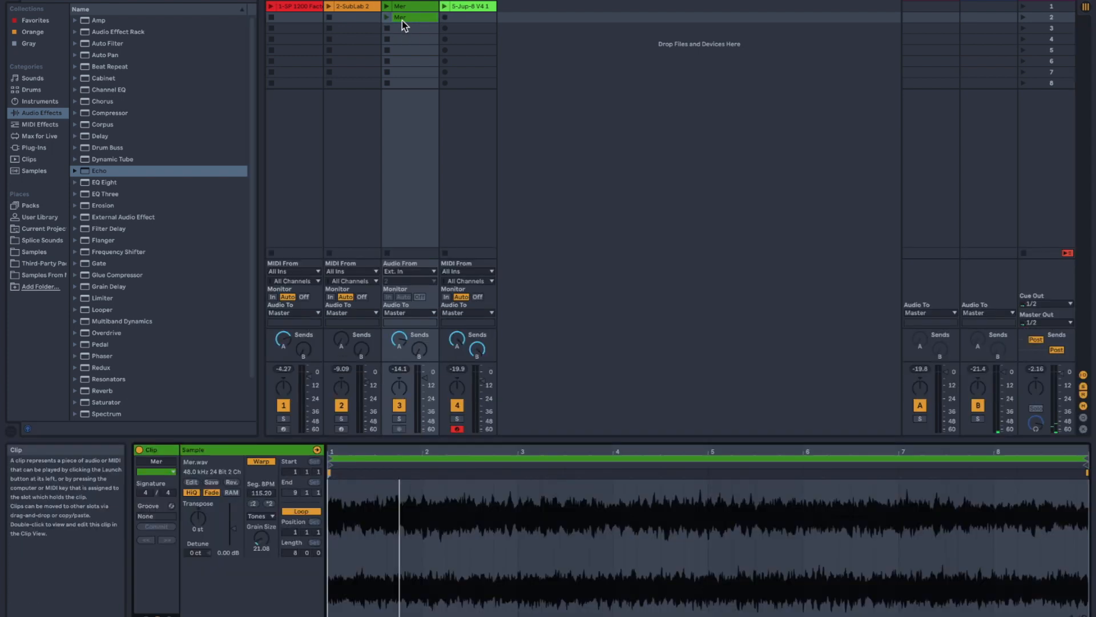
pyautogui.click(386, 17)
pyautogui.press('super+z')
# - Try loading the Mer sample into a sampler on a new MIDI track, compare it with the Mer clip, and delete the track
pyautogui.press('super+shift+t')
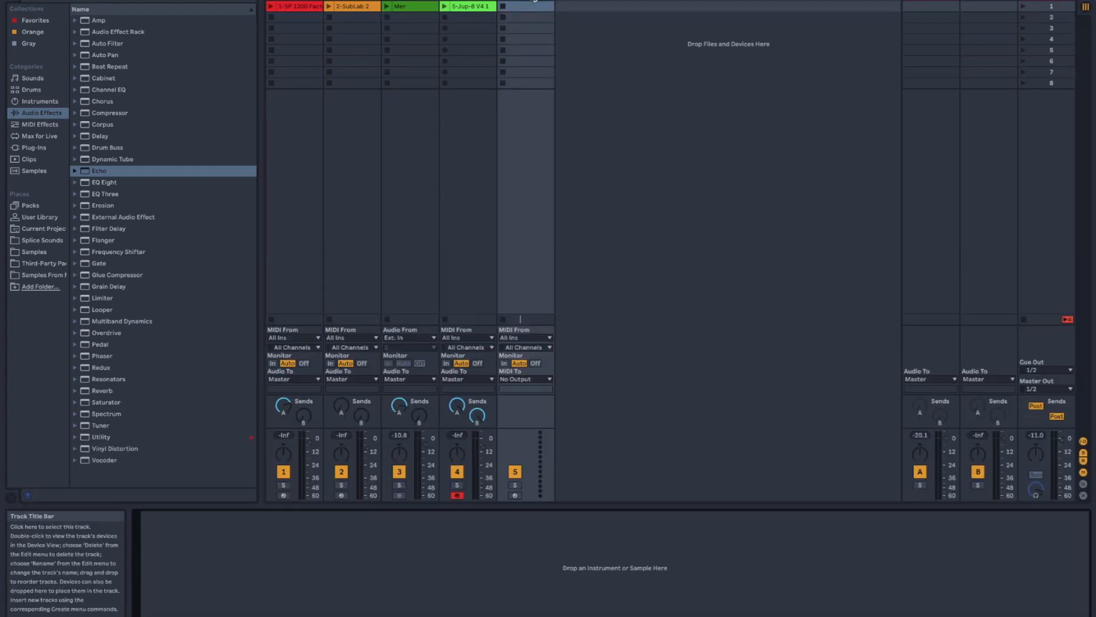
pyautogui.moveTo(429, 15); pyautogui.dragTo(581, 591)
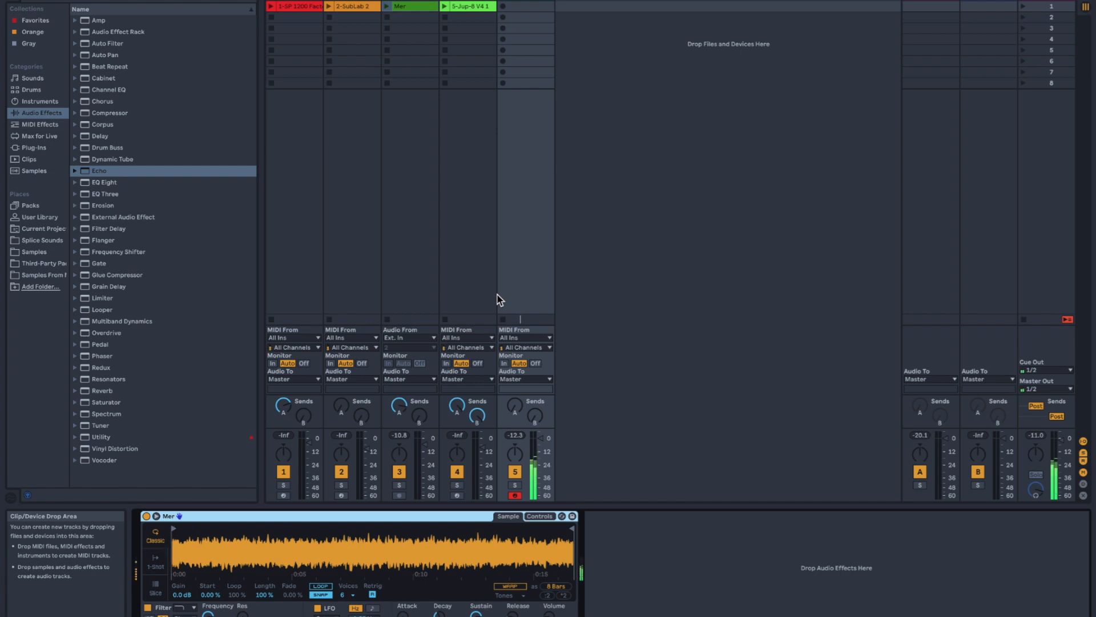
pyautogui.click(386, 6)
pyautogui.click(386, 319)
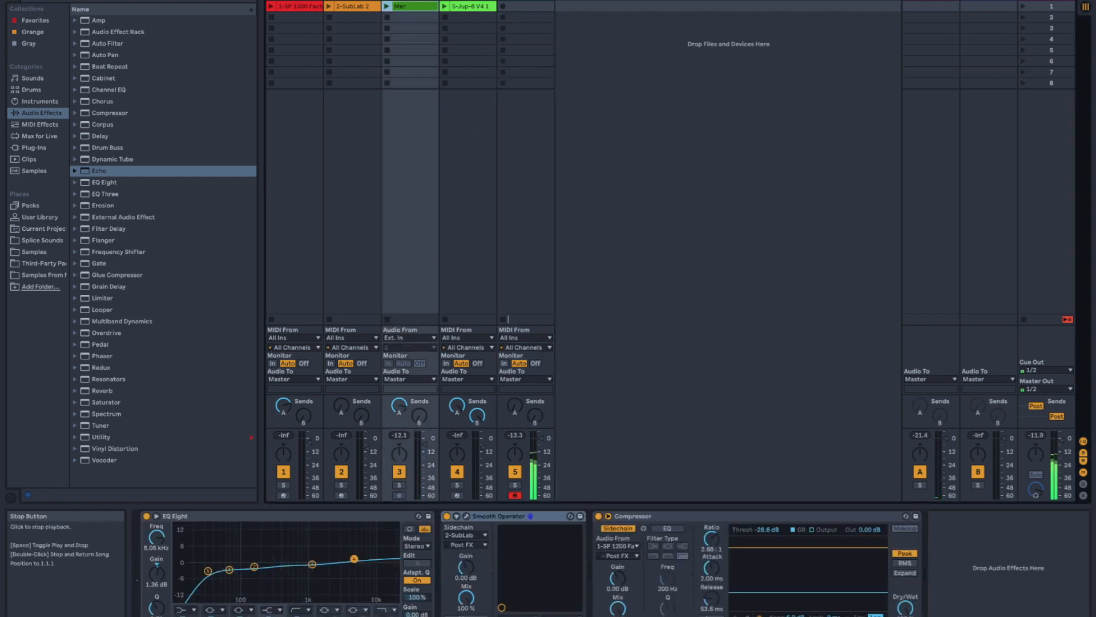
pyautogui.click(528, 3)
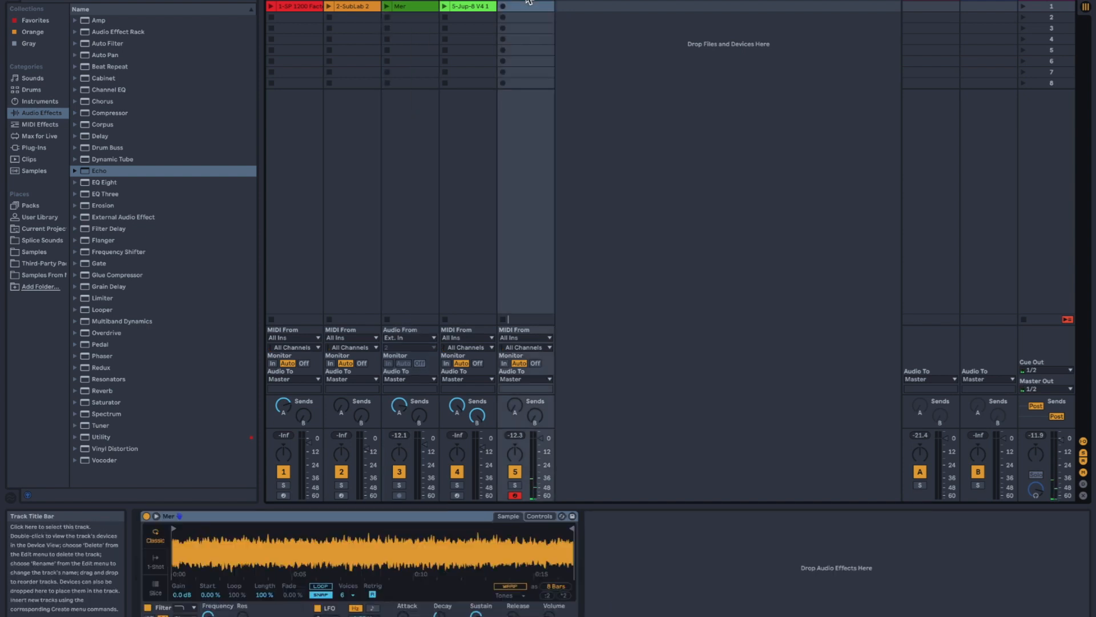
pyautogui.press('Delete')
# - Duplicate the Mer clip into the second slot, set the copy's Transpose to -12 st with Tones warping, and start playback
pyautogui.moveTo(409, 7); pyautogui.dragTo(407, 23)
pyautogui.doubleClick(406, 17)
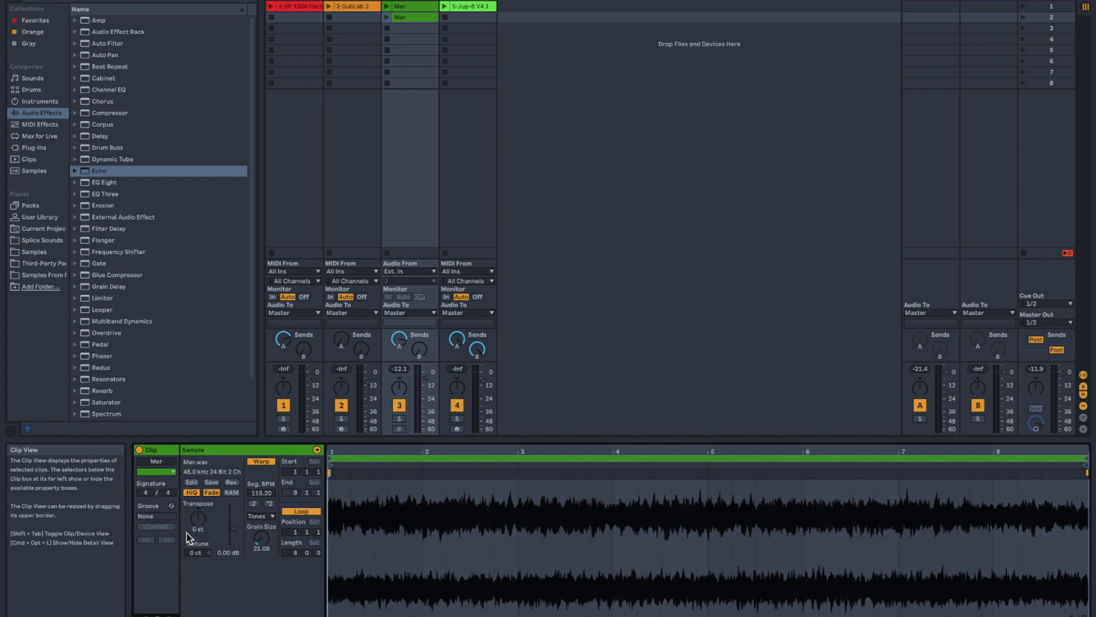
pyautogui.click(258, 517)
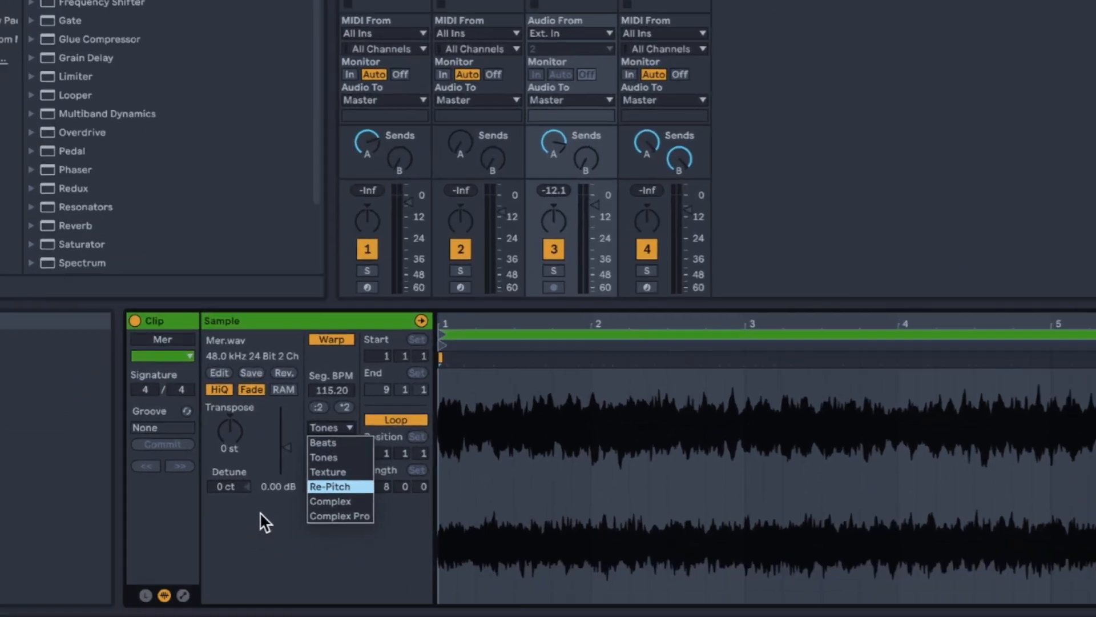
pyautogui.click(214, 577)
pyautogui.moveTo(198, 516); pyautogui.dragTo(197, 523)
pyautogui.moveTo(237, 377); pyautogui.dragTo(236, 385)
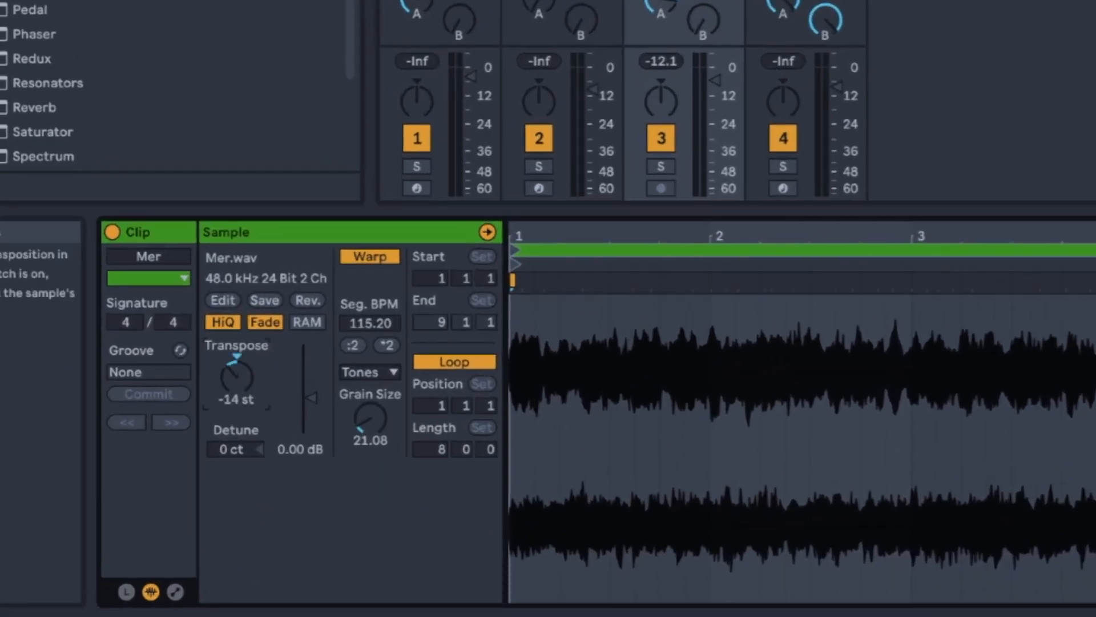
pyautogui.scroll(2, 235, 368)
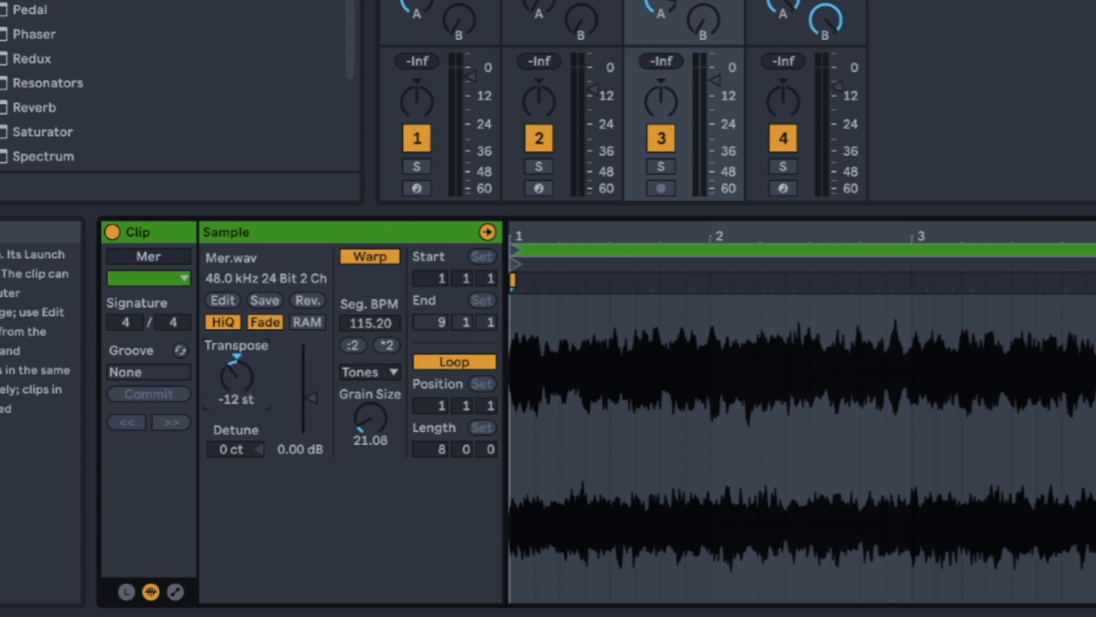
pyautogui.press('space')
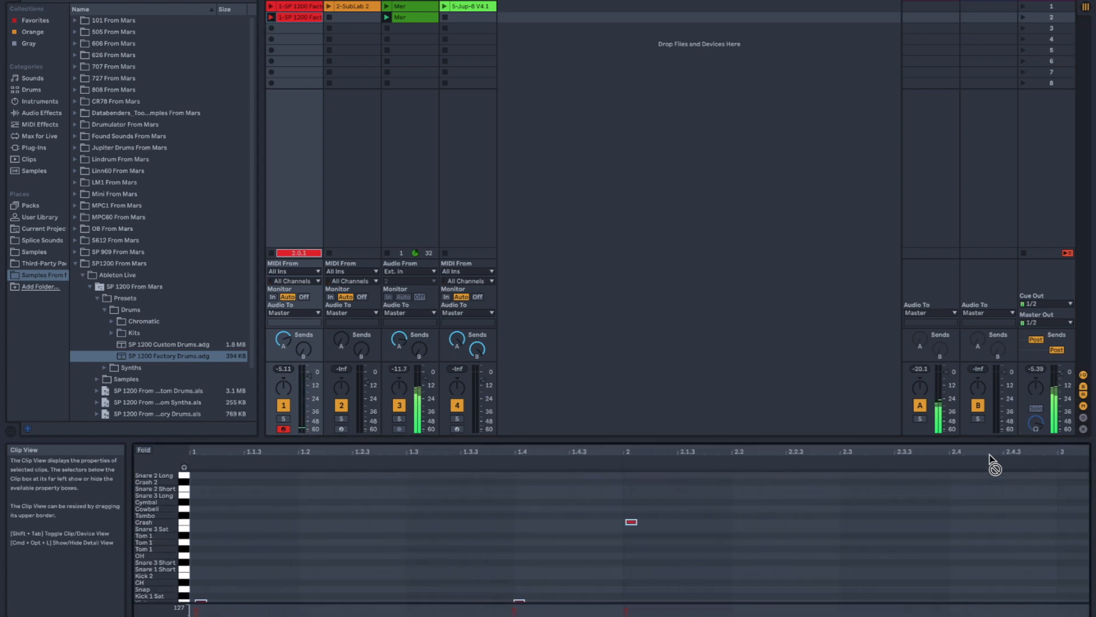
# - Select the two closely spaced notes just after bar 7 in the second drum clip and lower their velocities
pyautogui.moveTo(936, 578); pyautogui.dragTo(910, 597)
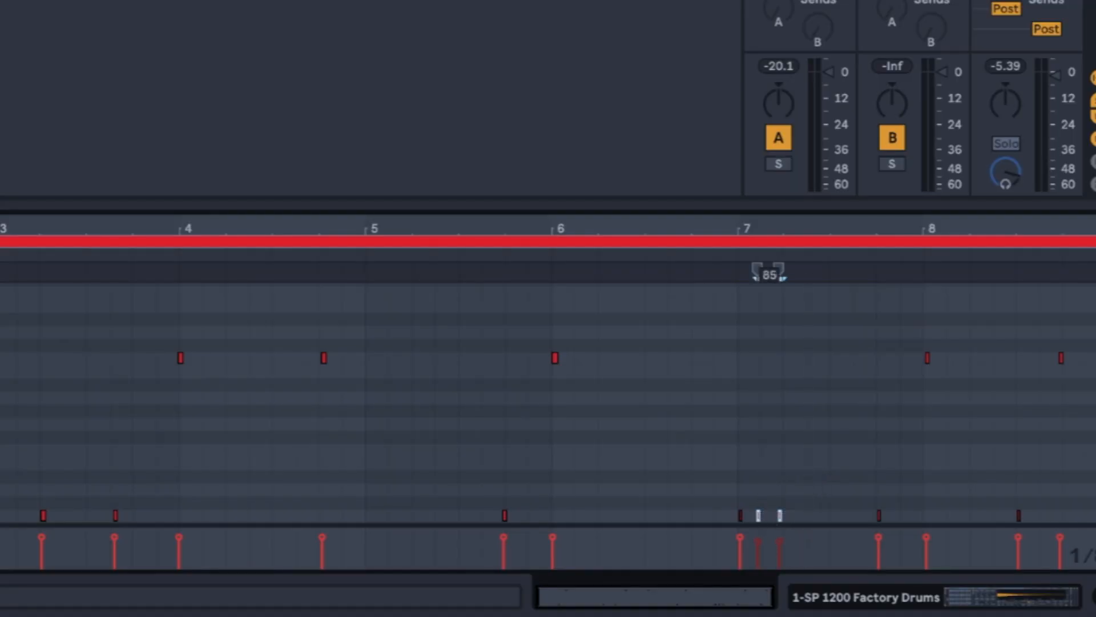
pyautogui.click(804, 515)
pyautogui.moveTo(780, 541); pyautogui.dragTo(780, 541)
pyautogui.click(481, 425)
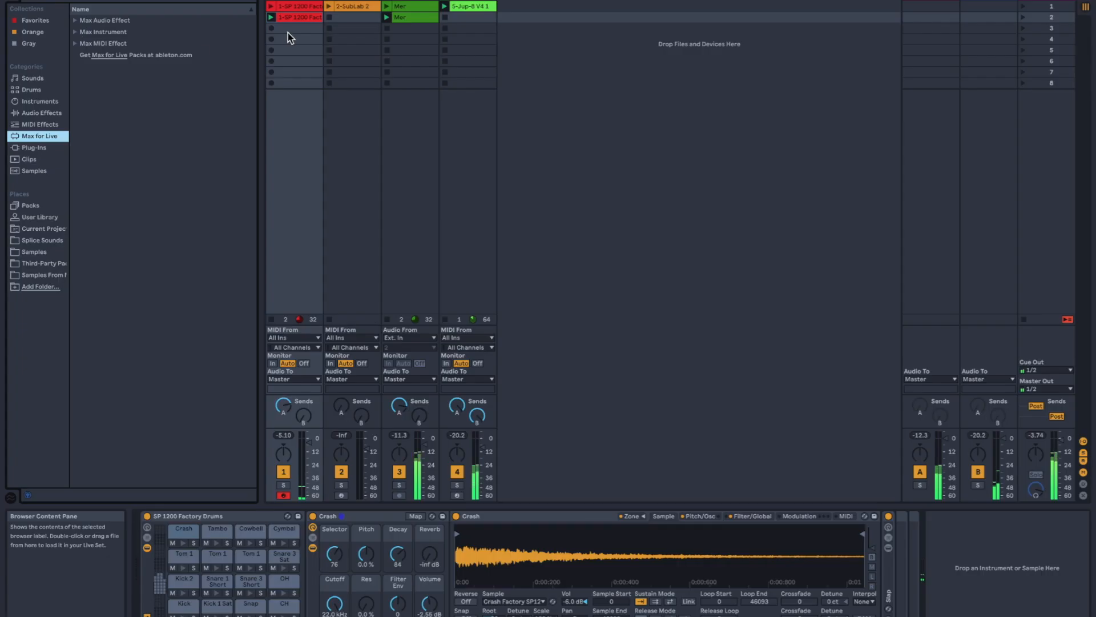
# - Browse the plug-ins and audio effects, and add a Reverb to the Crash pad's chain in SP 1200 Factory Drums
pyautogui.click(40, 113)
pyautogui.click(34, 147)
pyautogui.scroll(5, 93, 124)
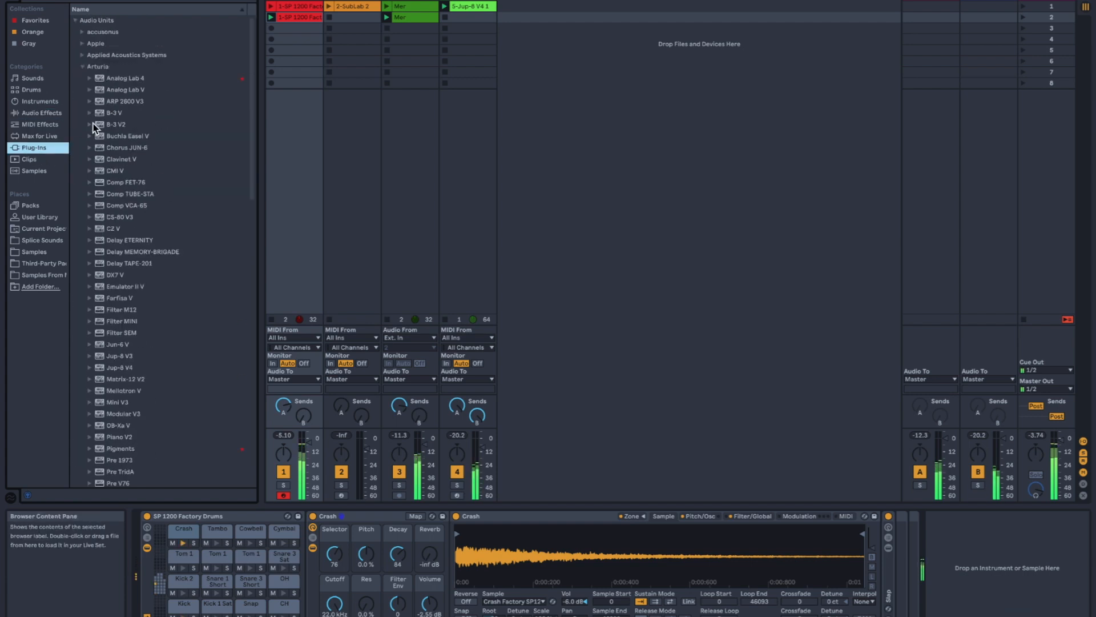
pyautogui.click(81, 67)
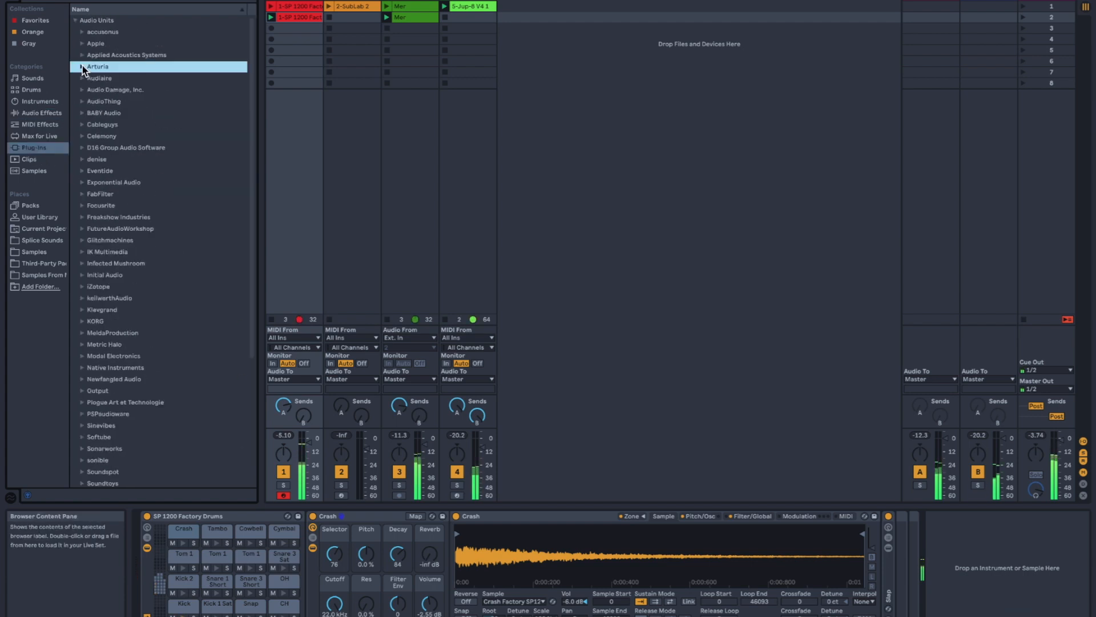
pyautogui.click(51, 112)
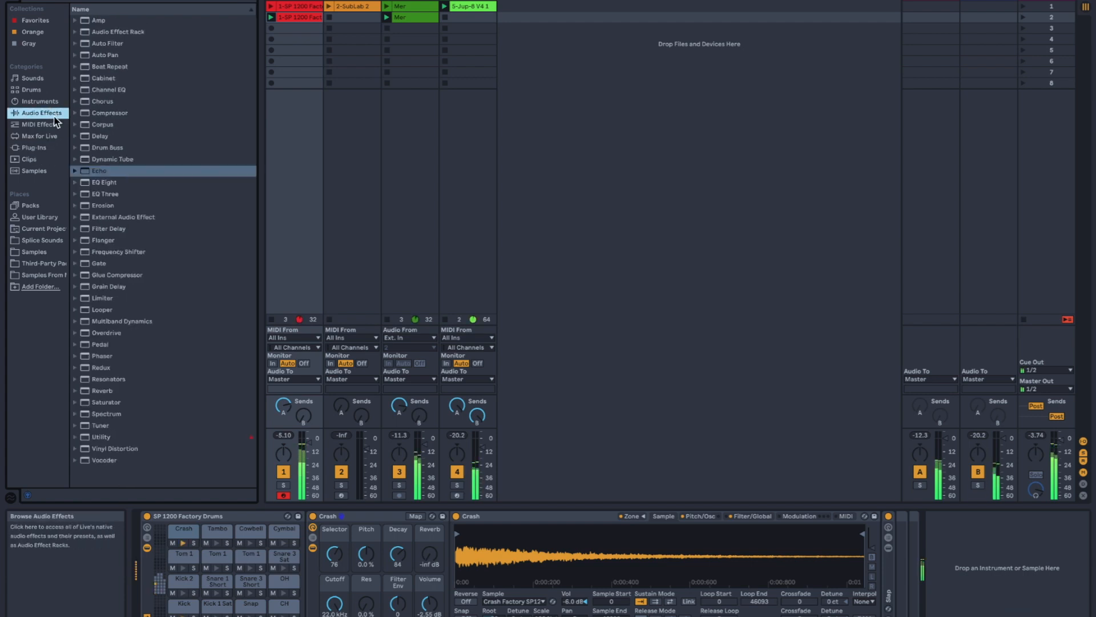
pyautogui.click(102, 393)
pyautogui.moveTo(665, 497); pyautogui.dragTo(893, 600)
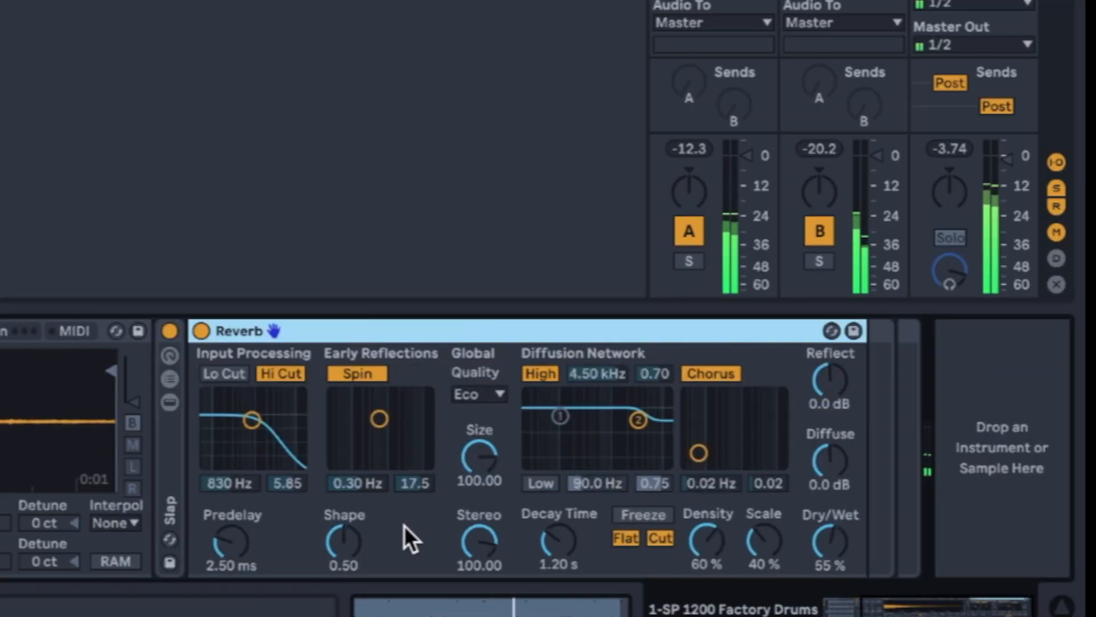
# - Set the Crash pad's Reverb to 82 % Dry/Wet, 4.98 s Decay Time and 57 % Scale, and lower Reflect
pyautogui.moveTo(834, 529); pyautogui.dragTo(834, 497)
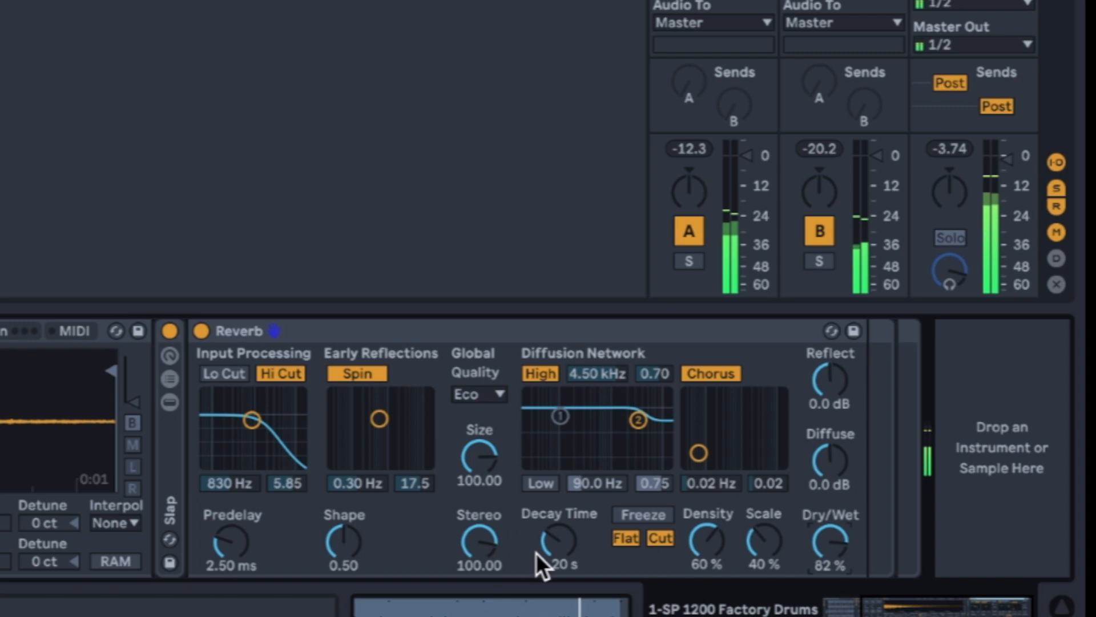
pyautogui.moveTo(539, 563); pyautogui.dragTo(558, 544)
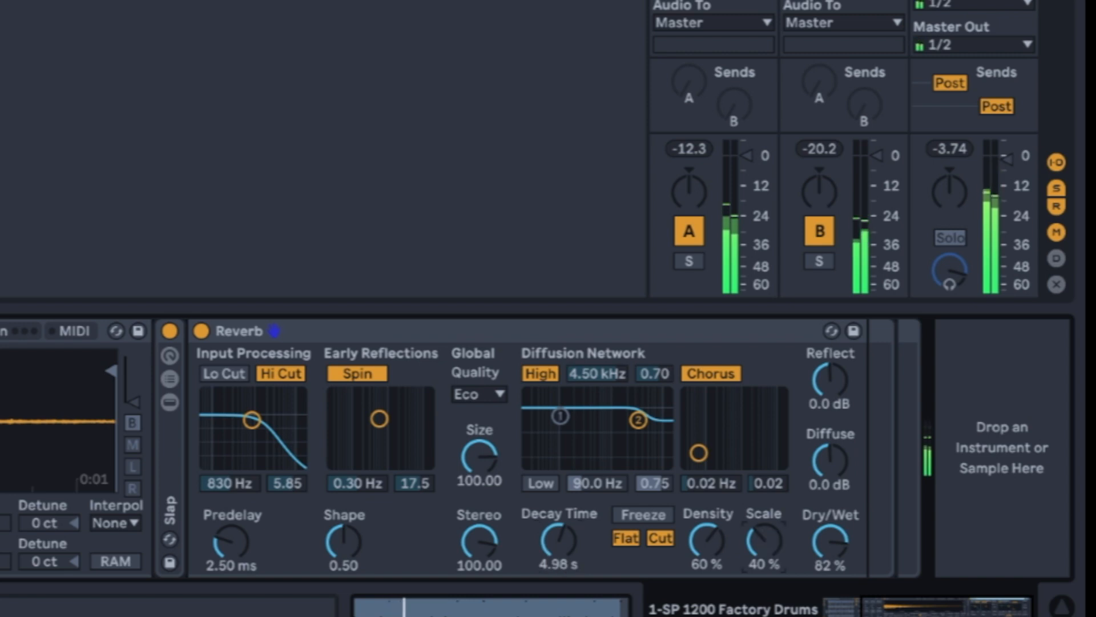
pyautogui.moveTo(764, 540); pyautogui.dragTo(764, 532)
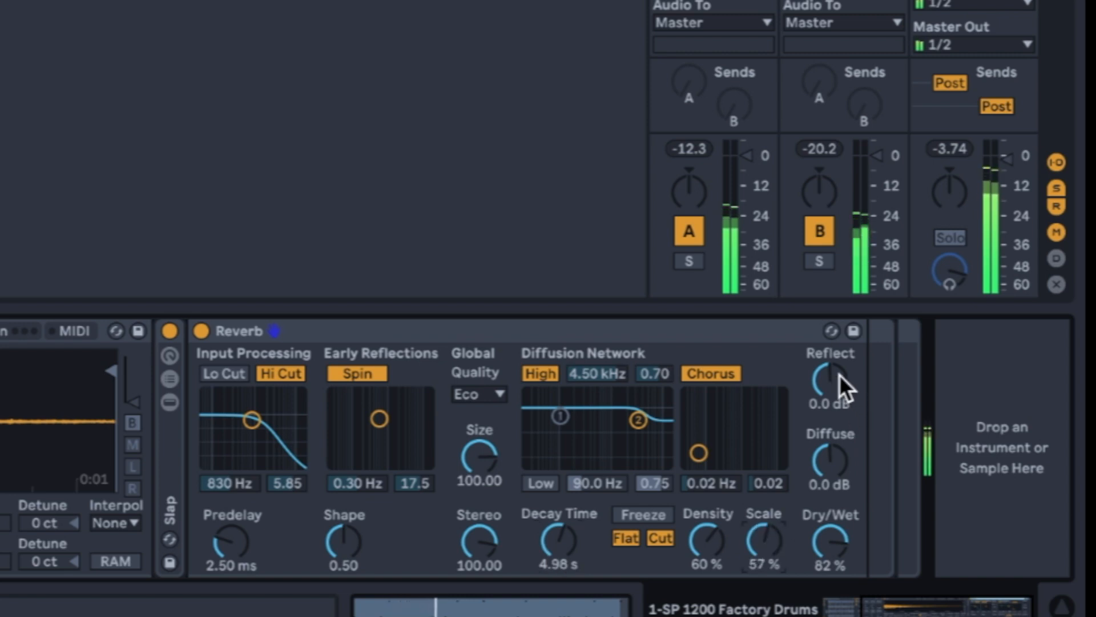
pyautogui.moveTo(826, 393); pyautogui.dragTo(827, 420)
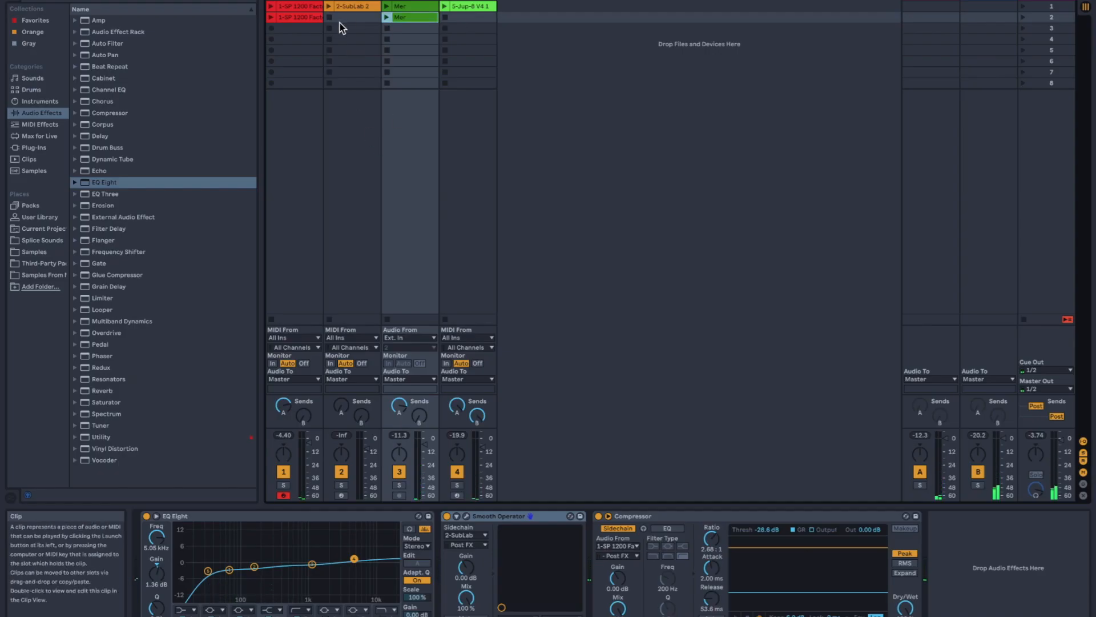
# - Move the second SP 1200 drum clip and the second Mer clip down to scene 5
pyautogui.moveTo(302, 16); pyautogui.dragTo(299, 54)
pyautogui.click(333, 121)
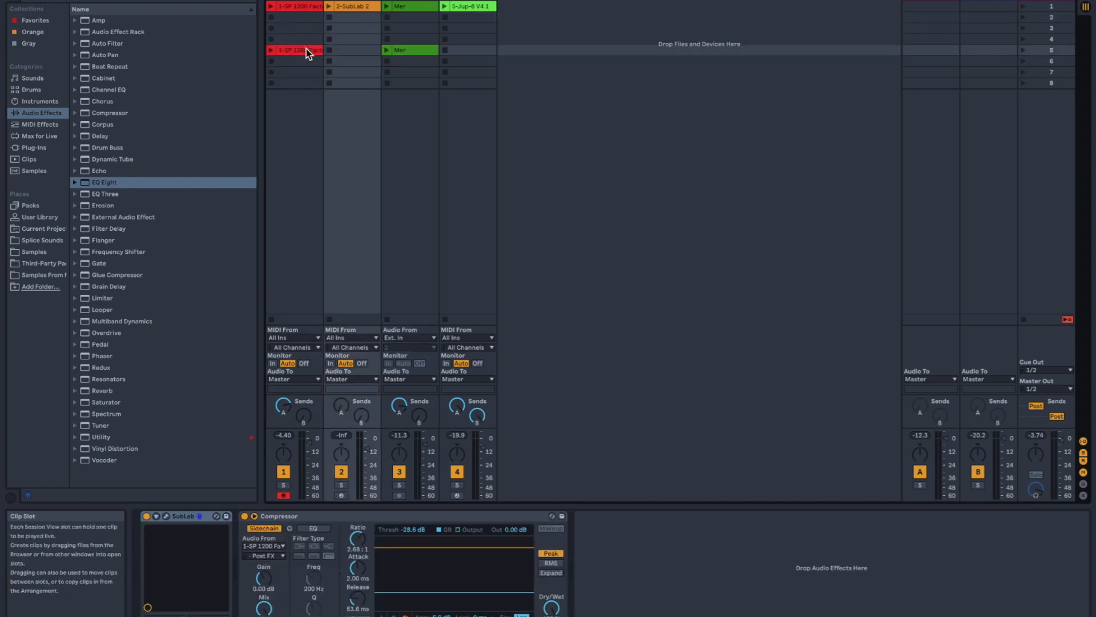
pyautogui.click(299, 153)
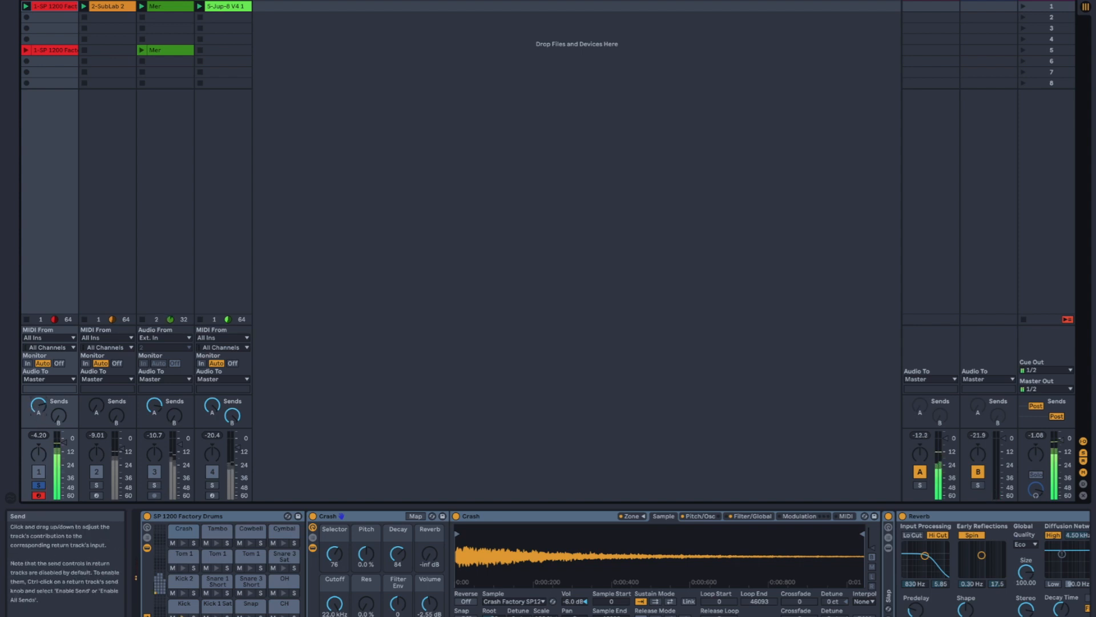
# - Reset send A on the drum track to its default and toggle the track's solo to compare it with the full mix
pyautogui.doubleClick(38, 408)
pyautogui.click(39, 485)
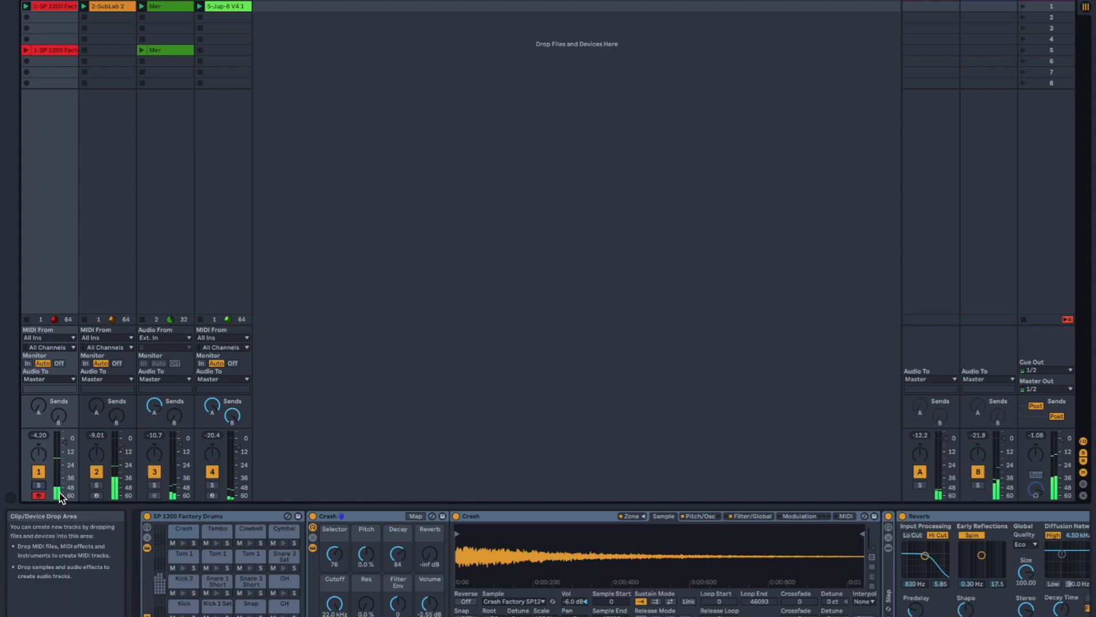
pyautogui.click(38, 485)
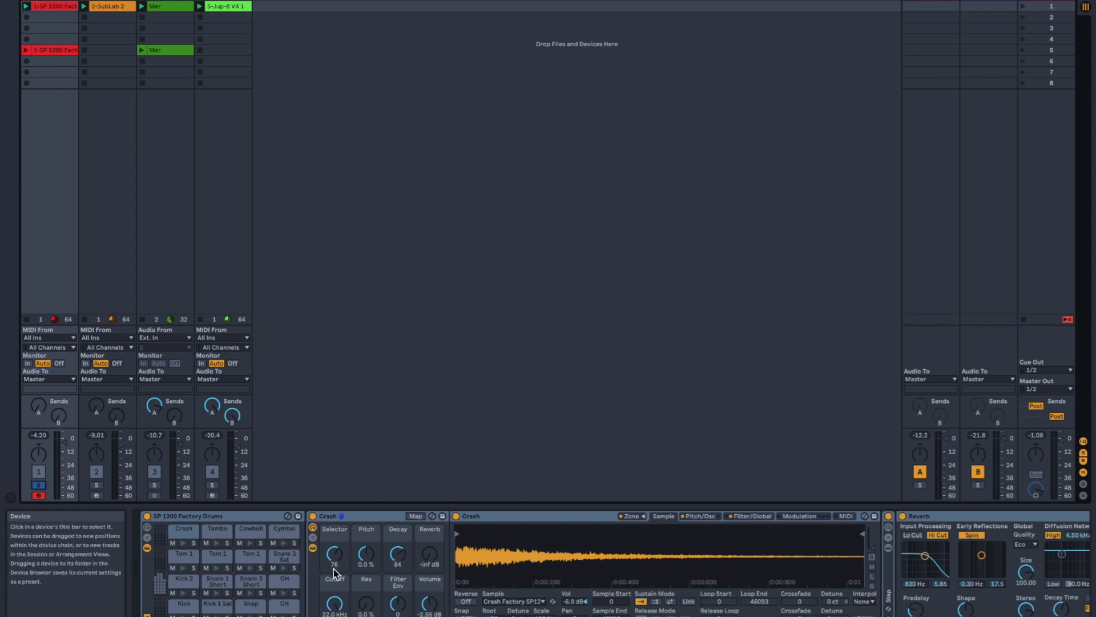
# - Collapse the Crash device and show the chain list and return chains of the SP 1200 Factory Drums rack
pyautogui.doubleClick(378, 522)
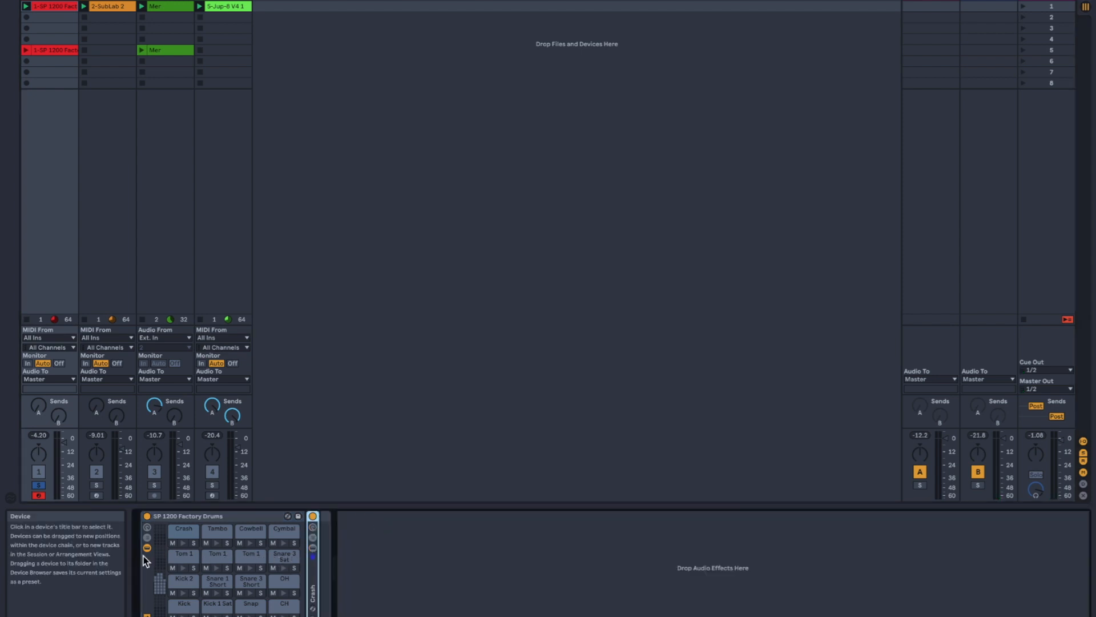
pyautogui.click(147, 537)
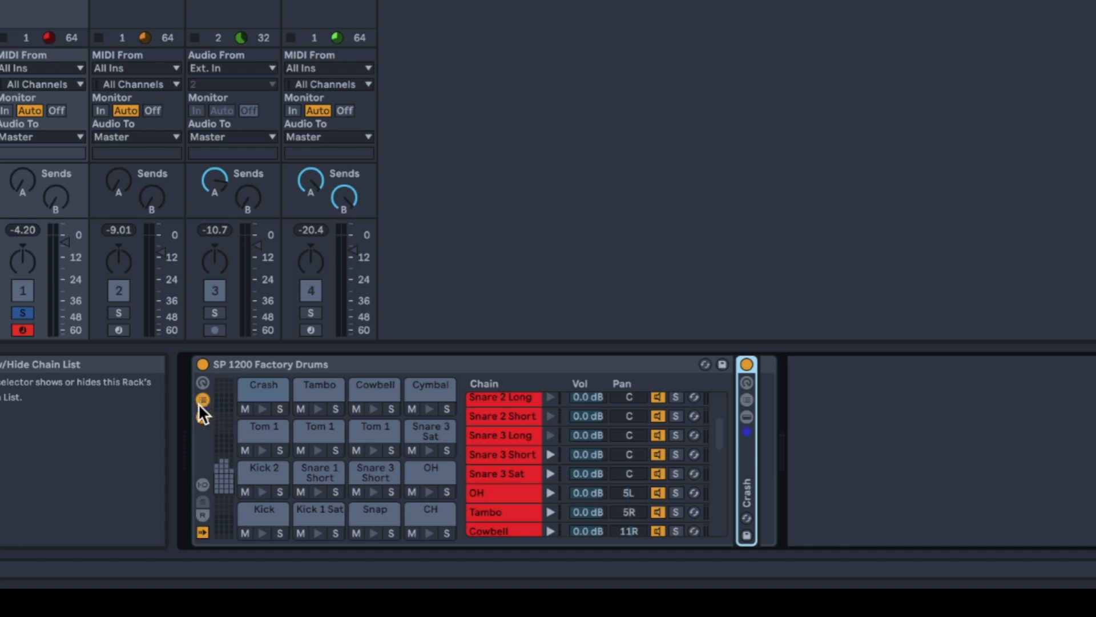
pyautogui.click(203, 485)
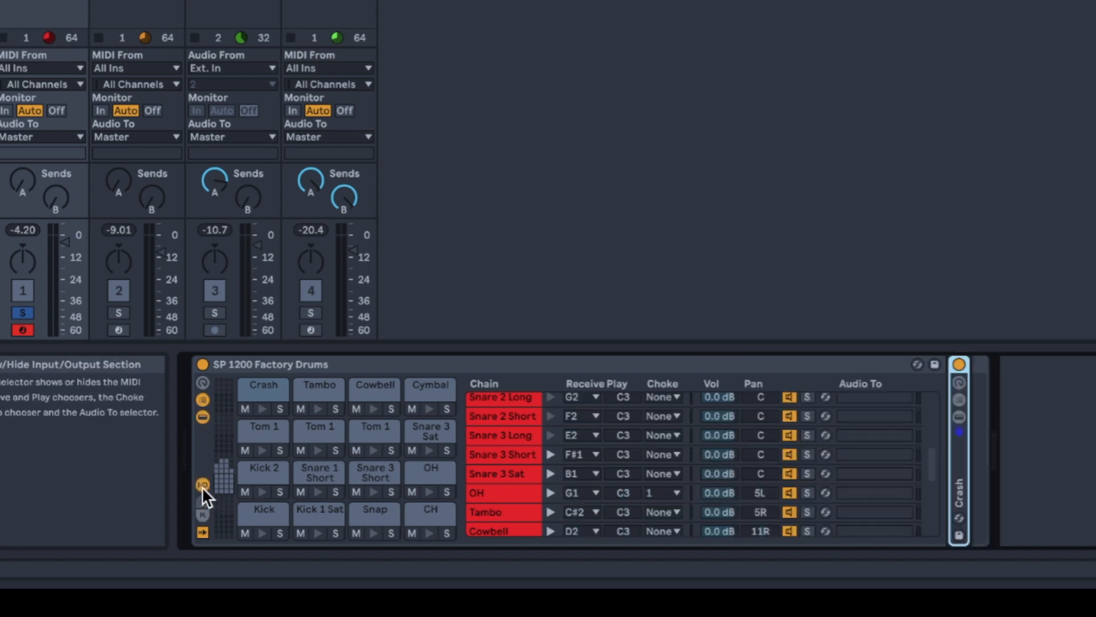
pyautogui.click(202, 485)
pyautogui.click(202, 515)
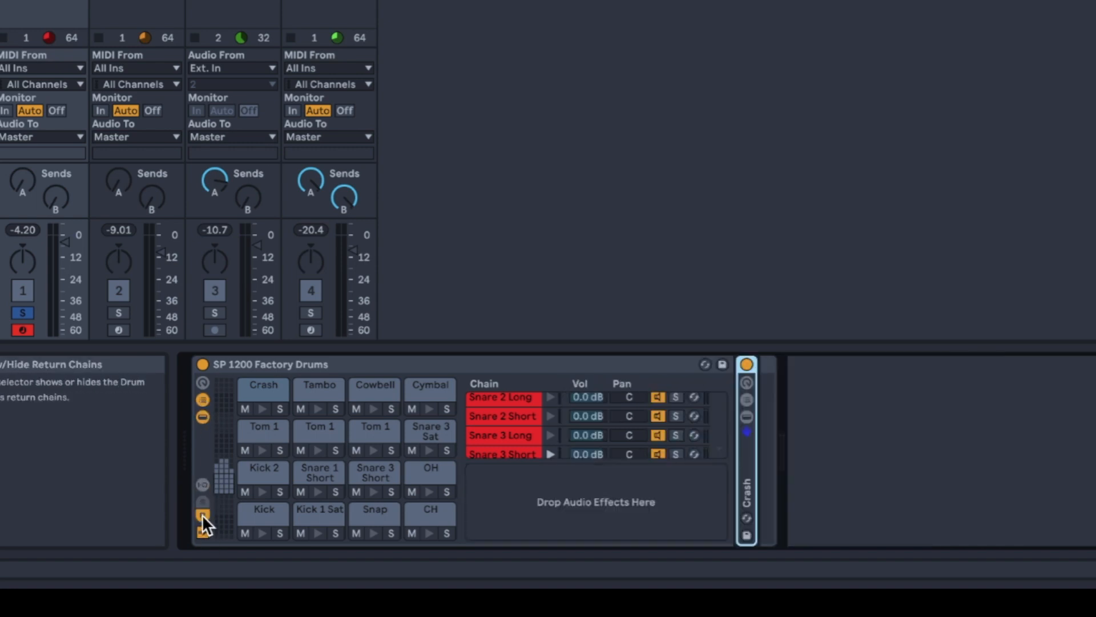
# - Create a return chain in the SP 1200 Factory Drums rack and show the chains' input/output settings
pyautogui.rightClick(601, 504)
pyautogui.click(649, 540)
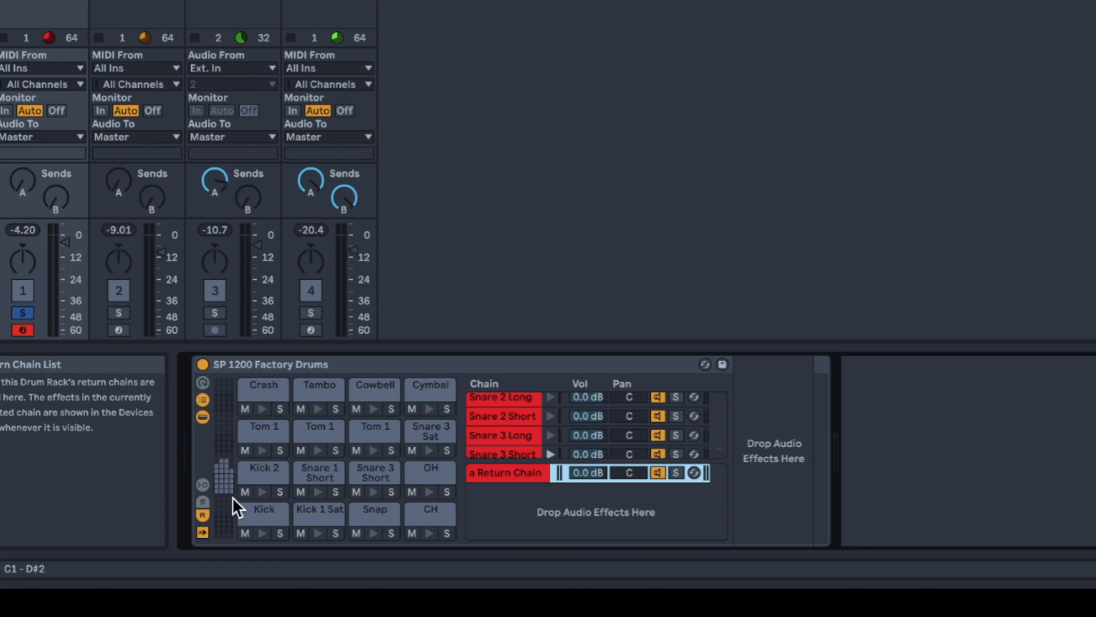
pyautogui.click(201, 486)
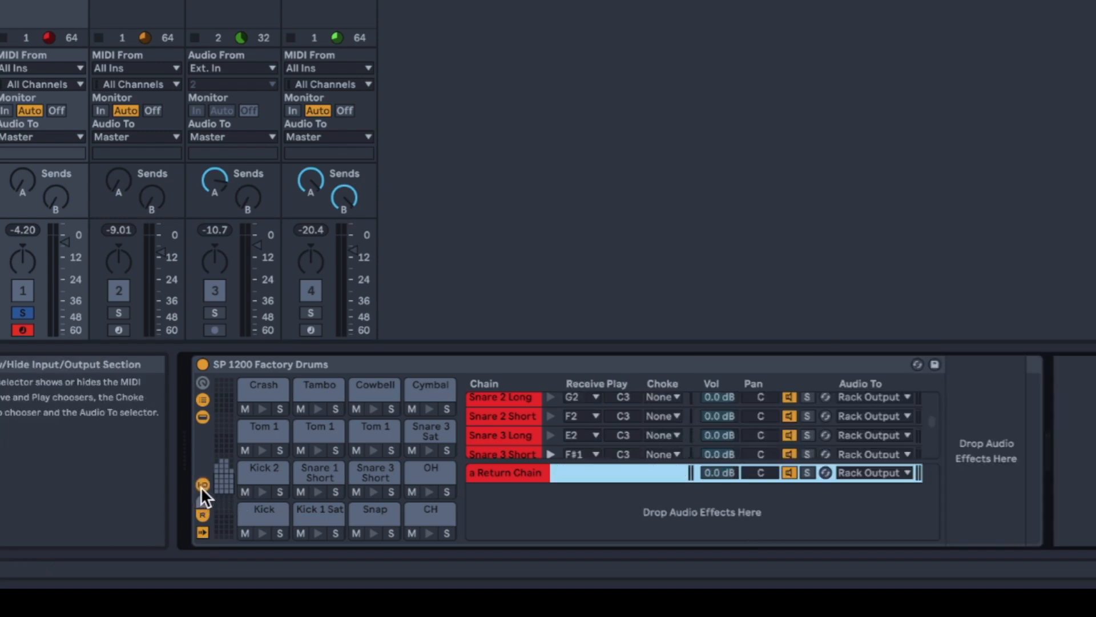
# - Route the drum rack's return chain to A-PhoenixVerb and turn the drum track's send A fully down
pyautogui.click(878, 473)
pyautogui.click(886, 497)
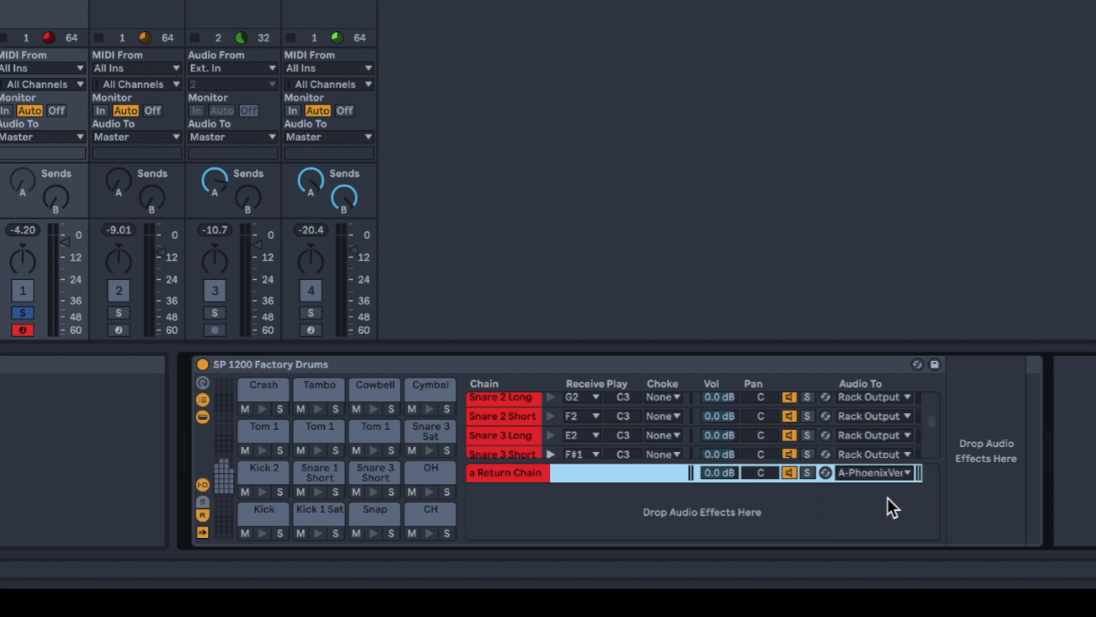
pyautogui.click(22, 184)
pyautogui.moveTo(22, 183); pyautogui.dragTo(22, 280)
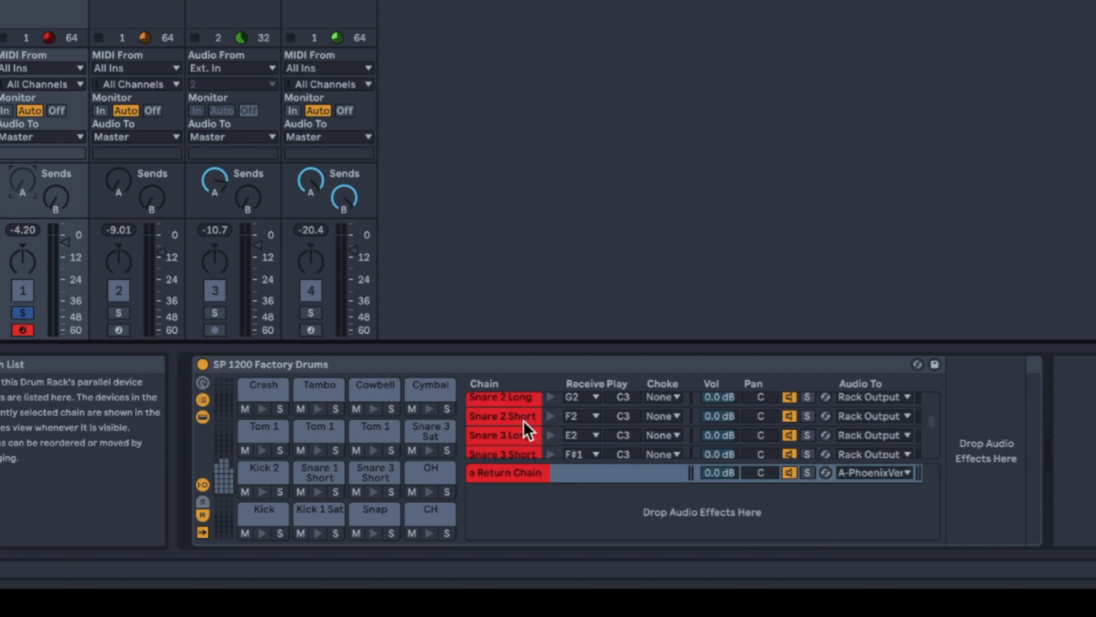
# - Examine the drum chains and their output routing in the SP 1200 Factory Drums chain list
pyautogui.scroll(3, 523, 423)
pyautogui.scroll(5, 523, 420)
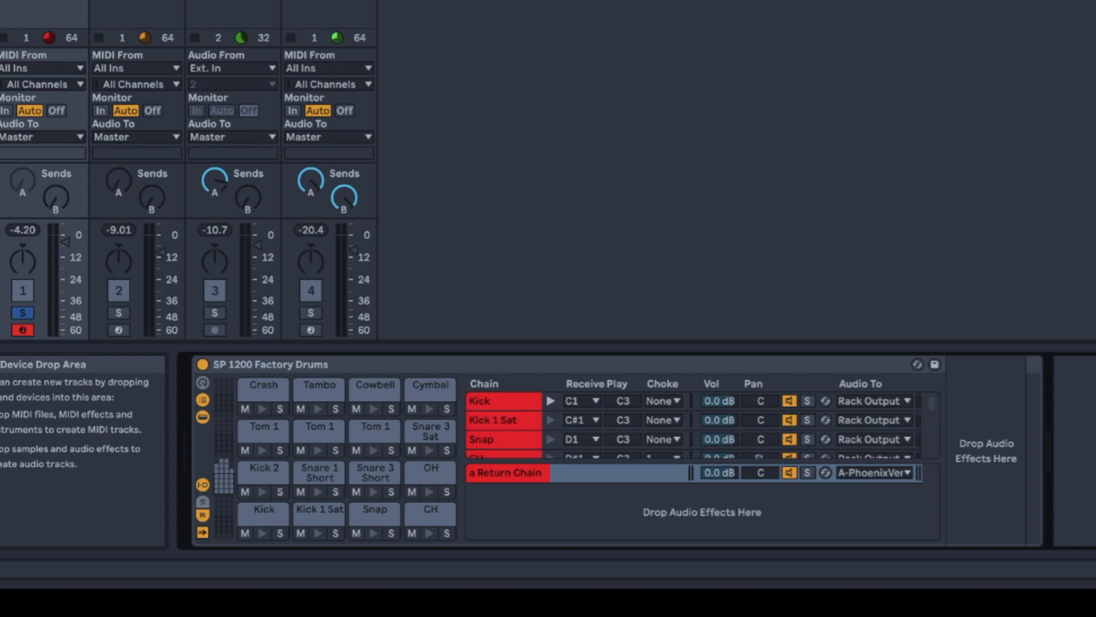
pyautogui.scroll(-3, 510, 434)
pyautogui.scroll(-3, 510, 431)
pyautogui.scroll(8, 510, 430)
pyautogui.scroll(-5, 509, 430)
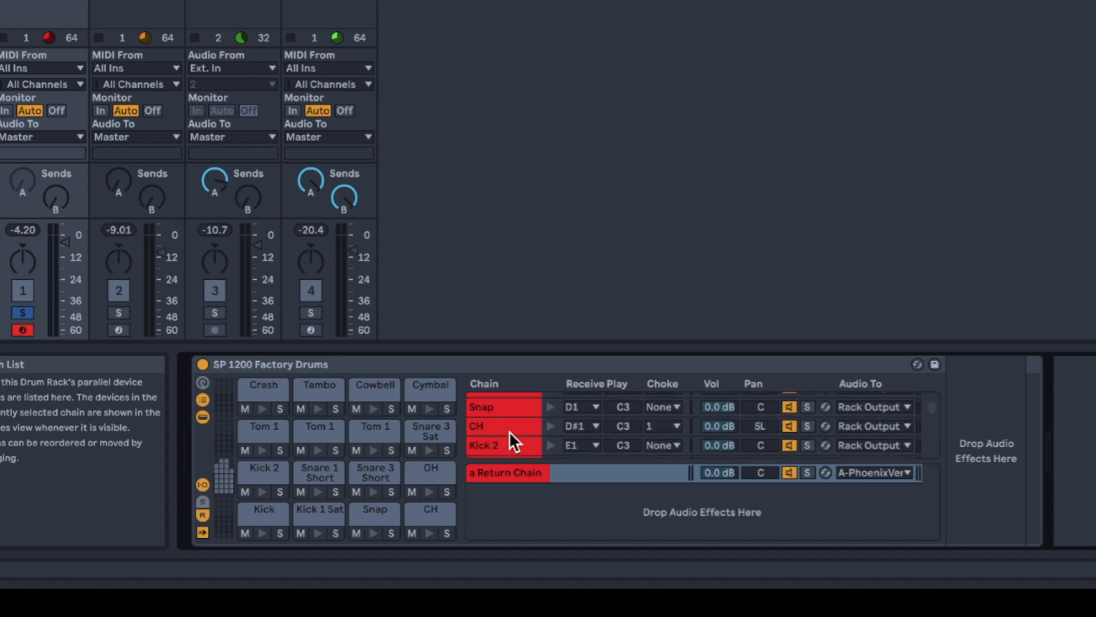
pyautogui.scroll(3, 509, 431)
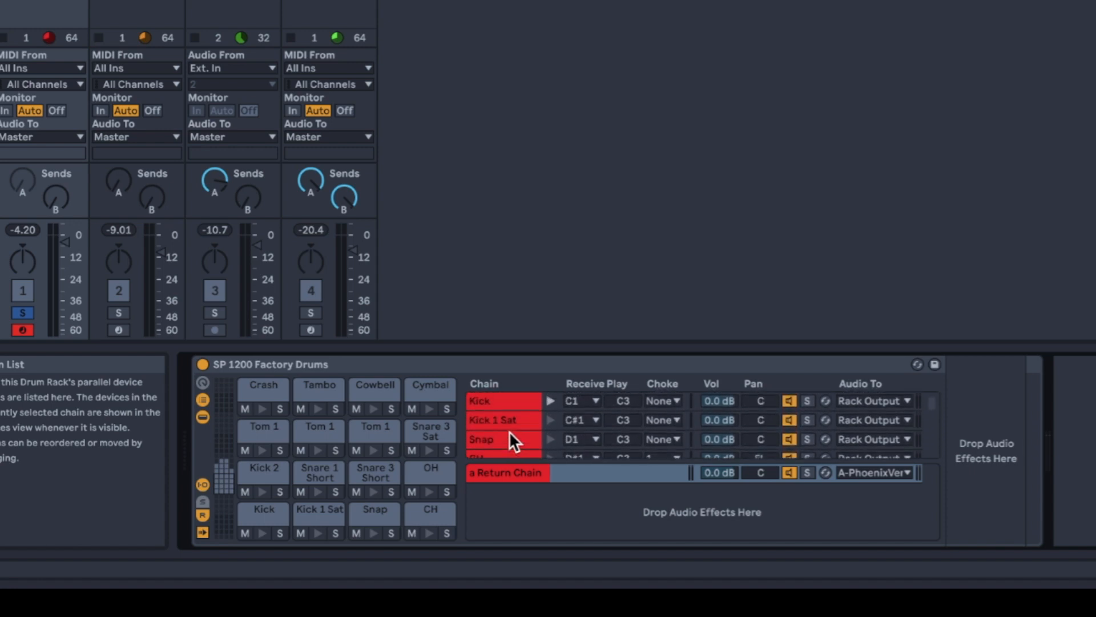
pyautogui.scroll(3, 509, 430)
# - Play the soloed drums, show the chain sends and raise Snare 3 Short's send to the return chain to about -15.3 dB
pyautogui.press('space')
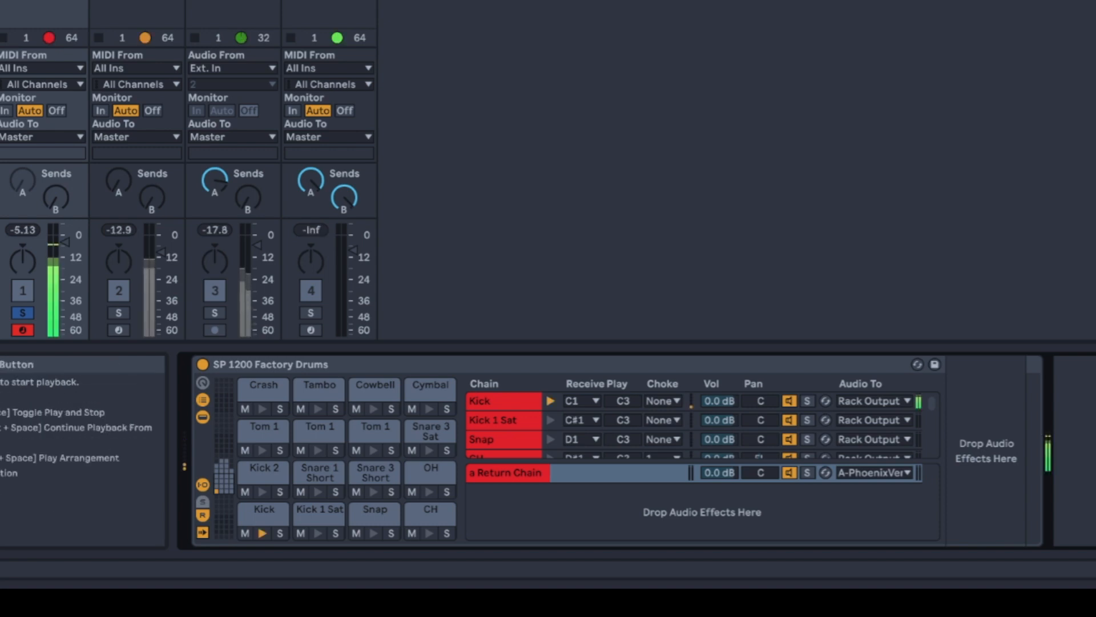
pyautogui.scroll(-3, 501, 415)
pyautogui.scroll(-4, 500, 415)
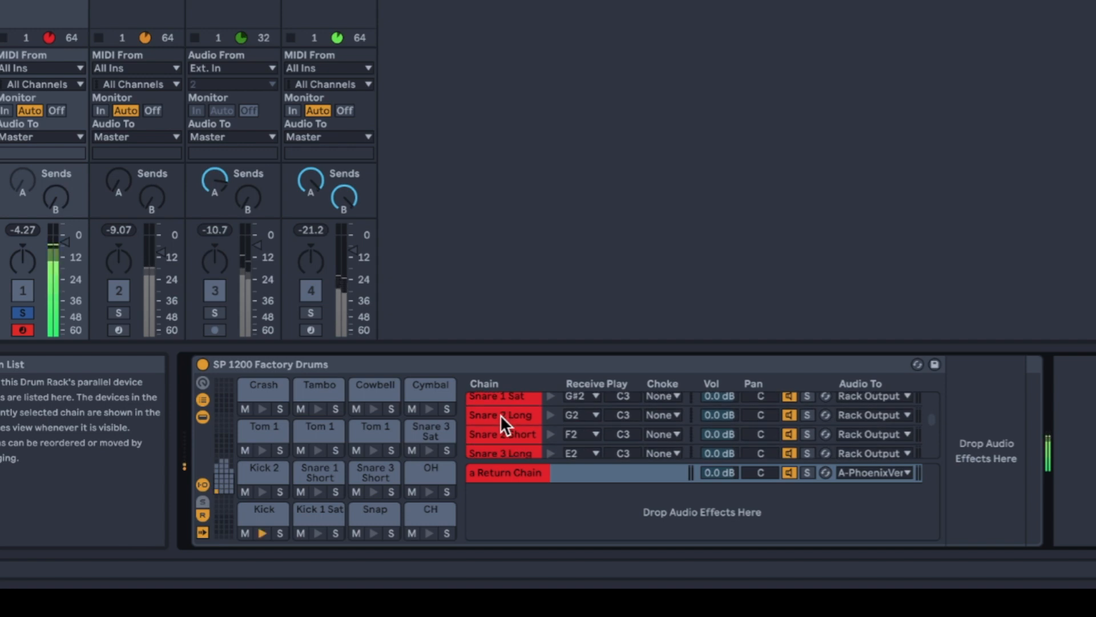
pyautogui.scroll(2, 500, 414)
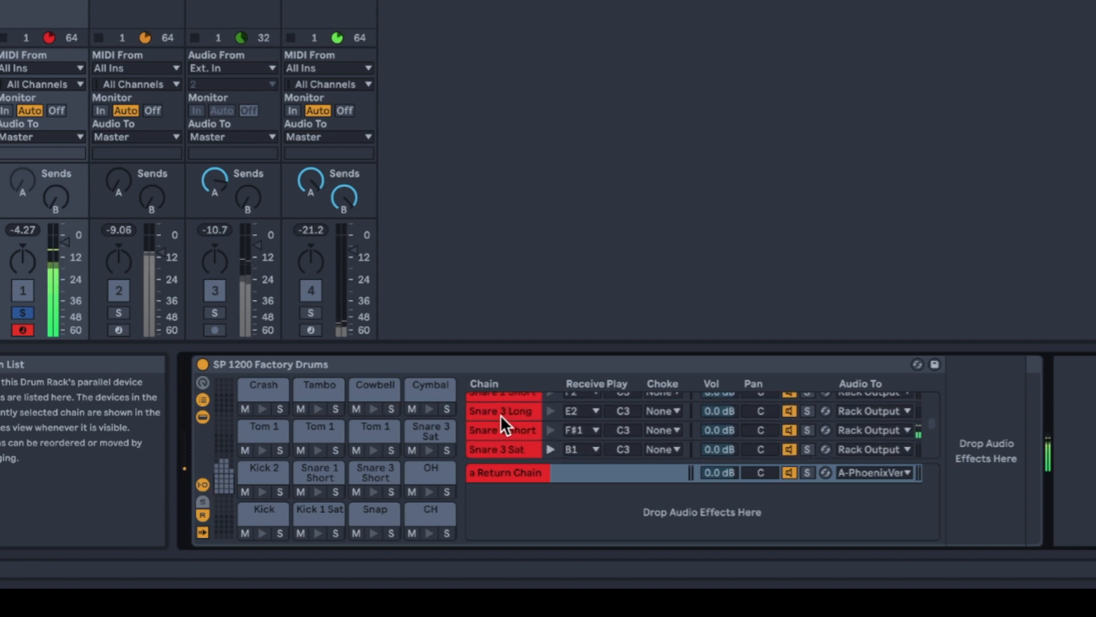
pyautogui.scroll(-8, 500, 415)
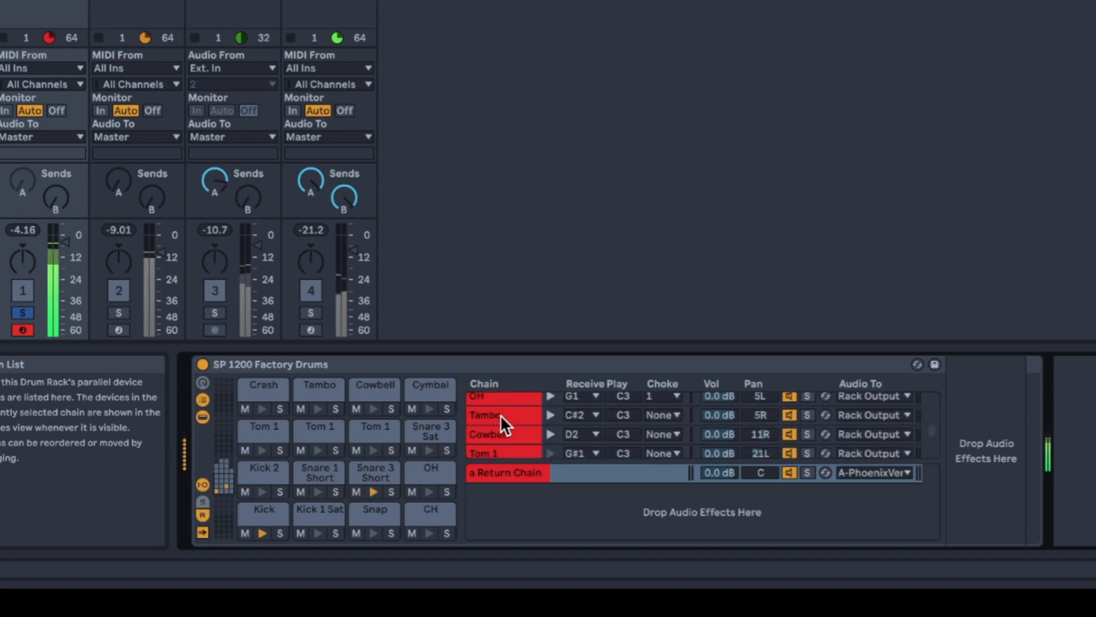
pyautogui.scroll(5, 500, 415)
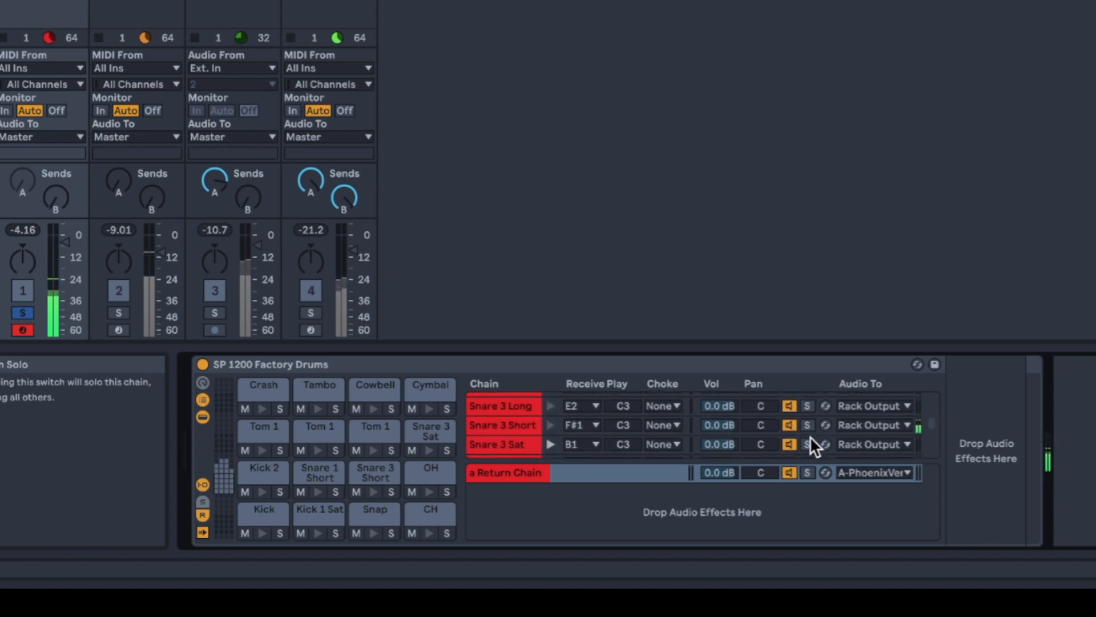
pyautogui.click(204, 500)
pyautogui.moveTo(724, 427); pyautogui.dragTo(725, 391)
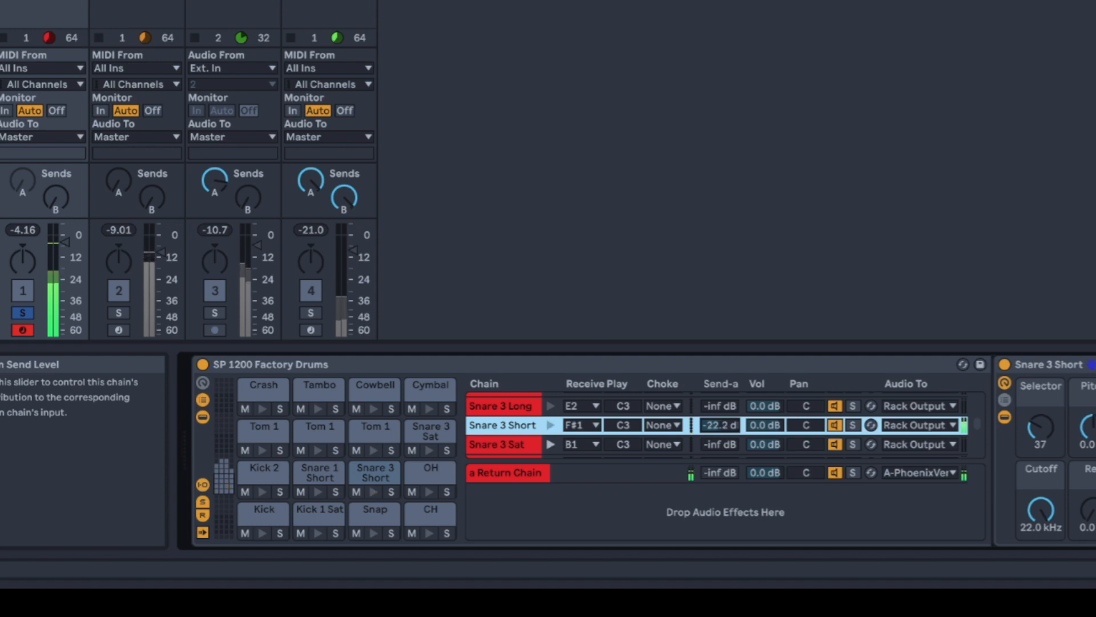
pyautogui.moveTo(720, 425); pyautogui.dragTo(720, 422)
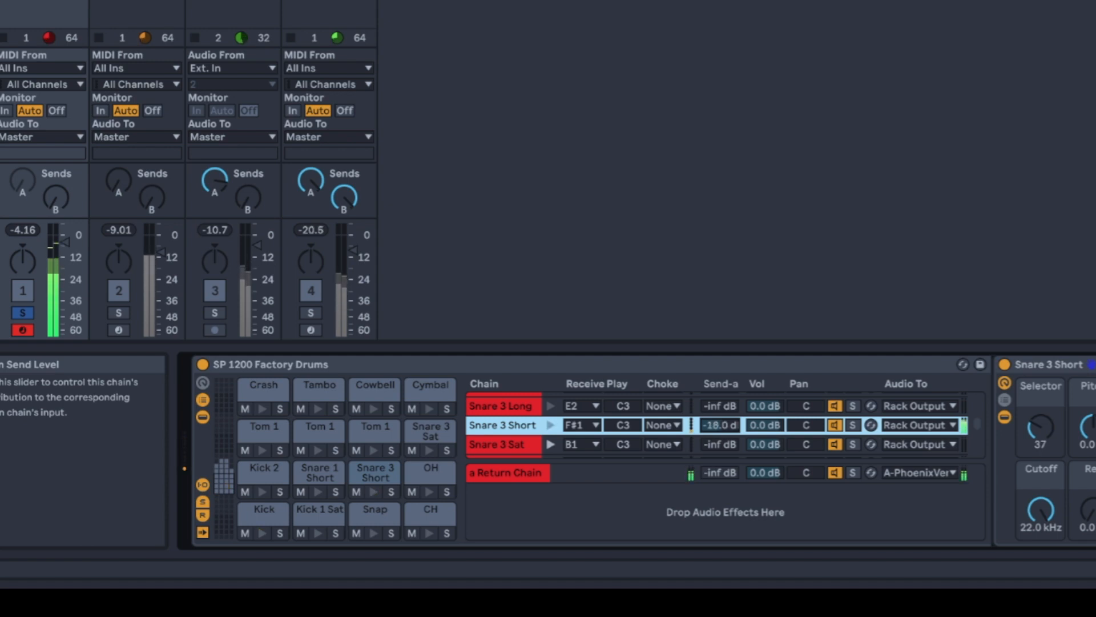
# - Review the drum chains and the return chain, and set the Snare 3 Short chain's send to -14.7 dB
pyautogui.scroll(5, 725, 439)
pyautogui.scroll(-5, 611, 419)
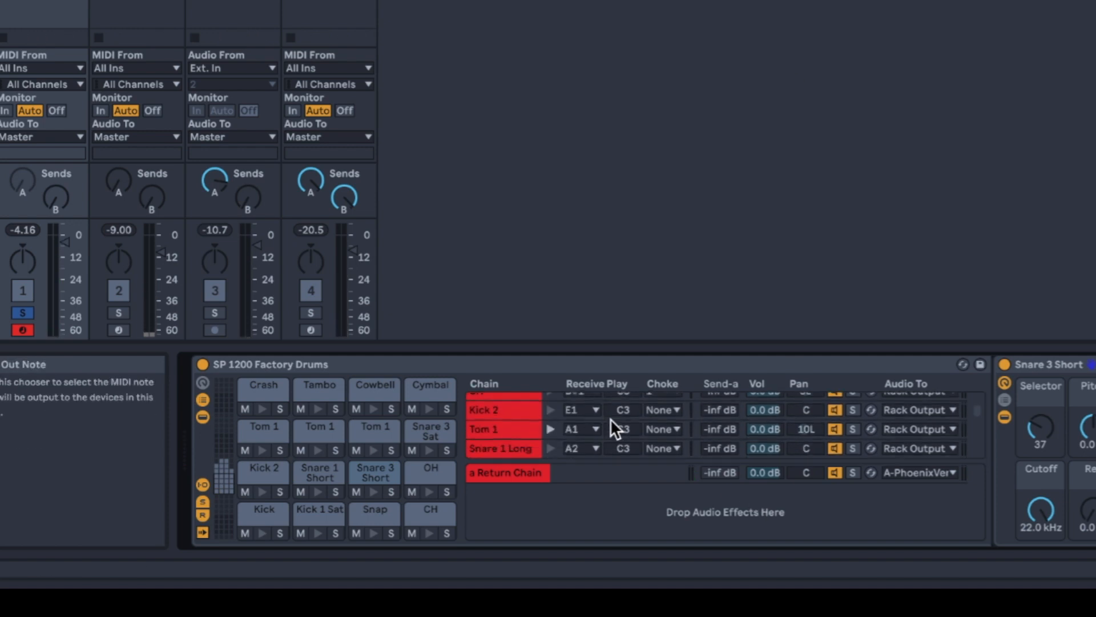
pyautogui.scroll(4, 565, 423)
pyautogui.scroll(-5, 560, 423)
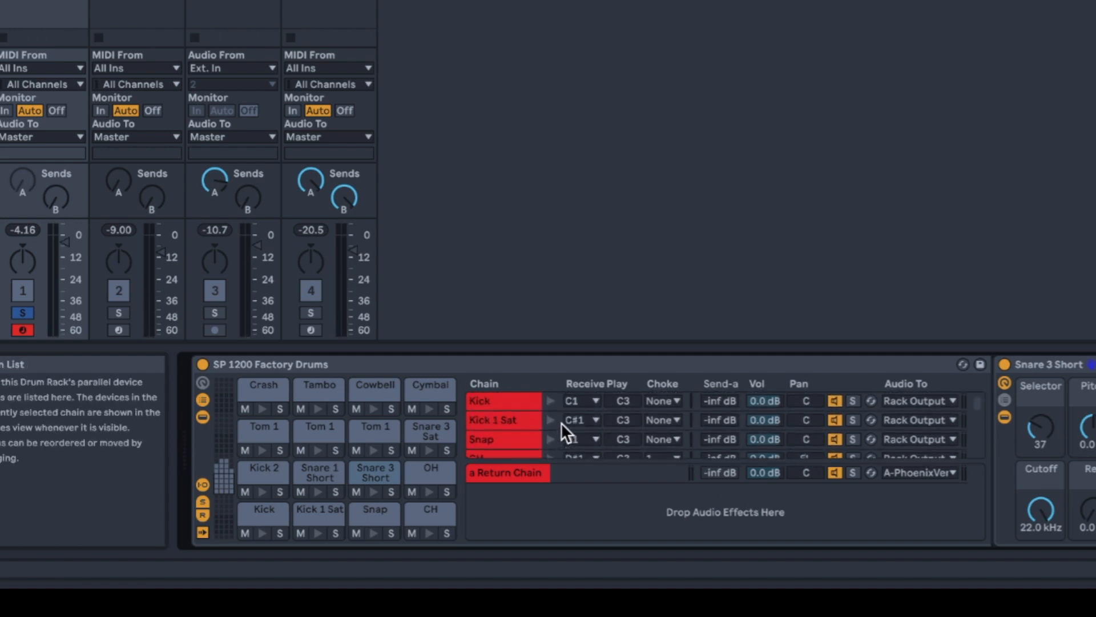
pyautogui.scroll(-3, 561, 422)
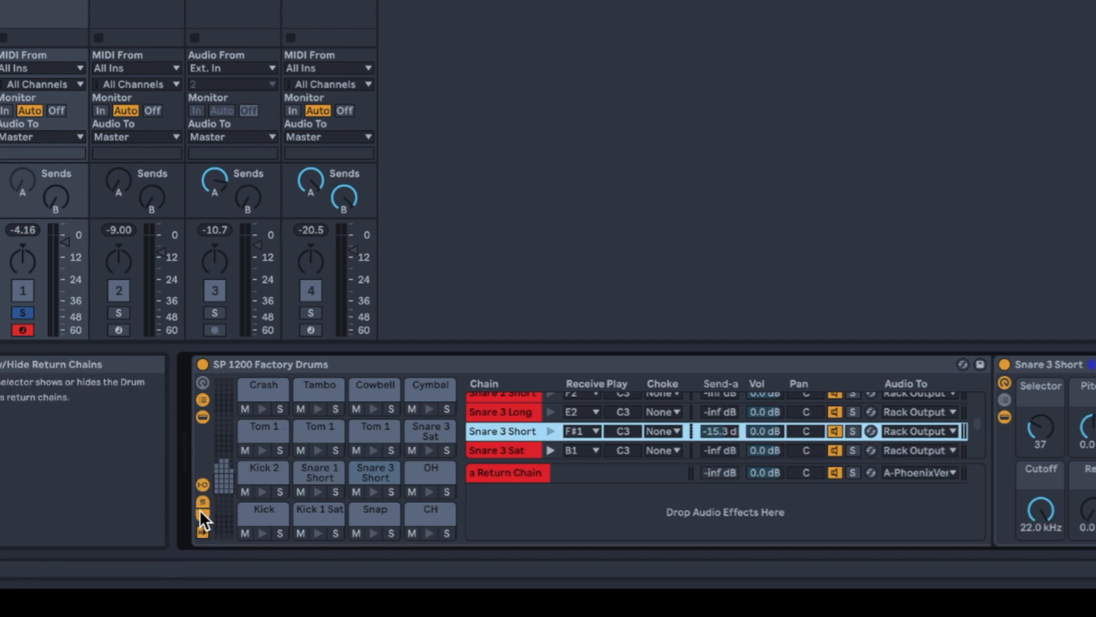
pyautogui.click(527, 471)
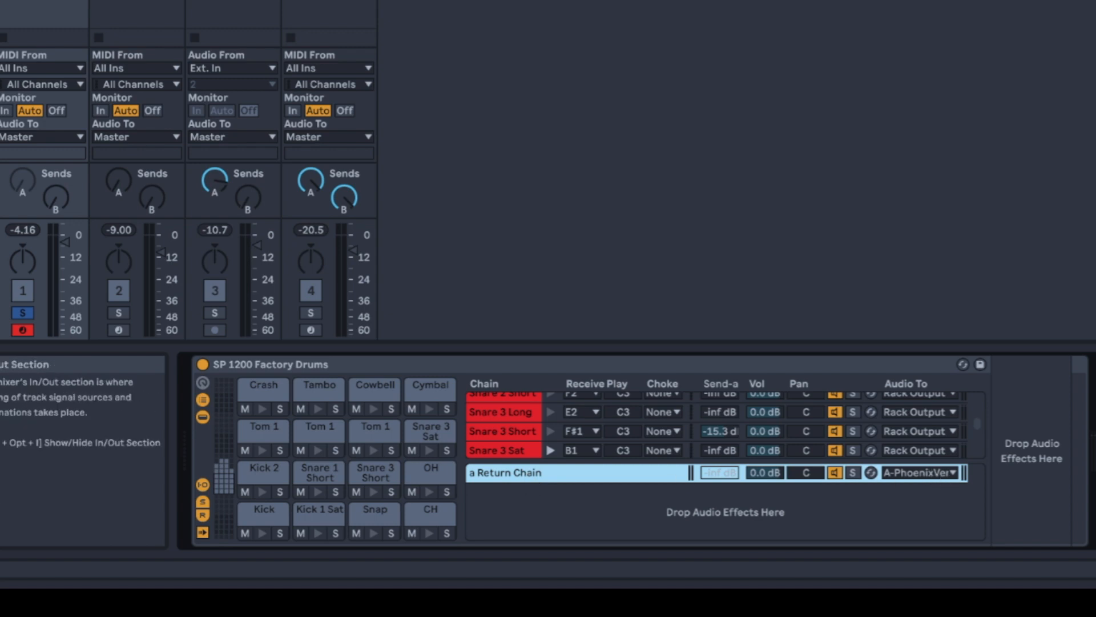
pyautogui.click(721, 431)
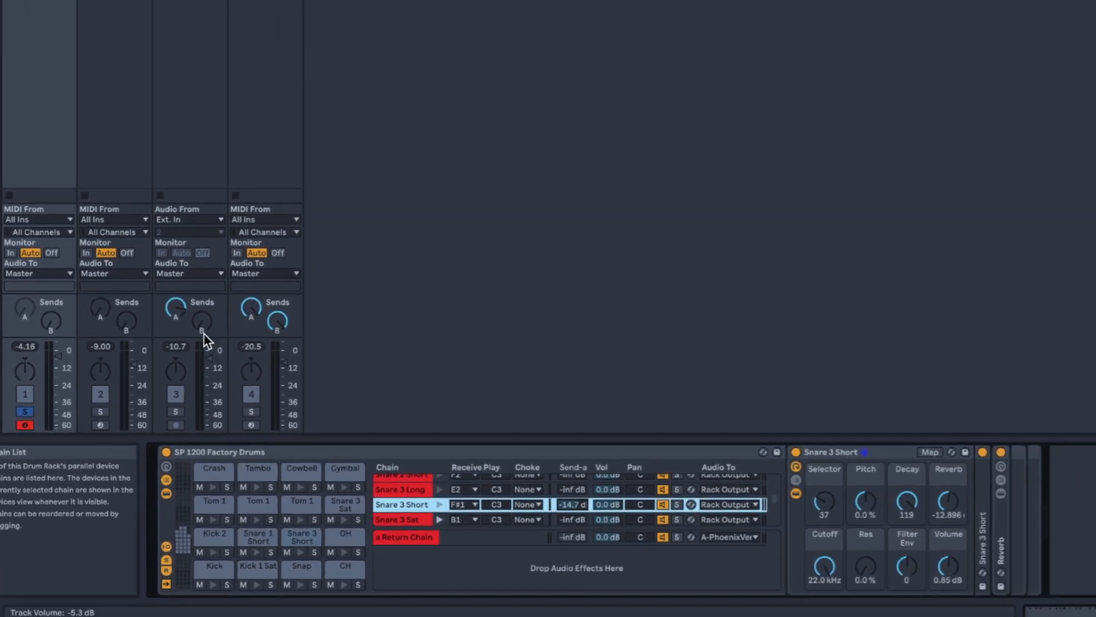
# - Unfold the drum rack's chains in the mixer, examine their individual sends and routing, and fold them up again
pyautogui.click(75, 3)
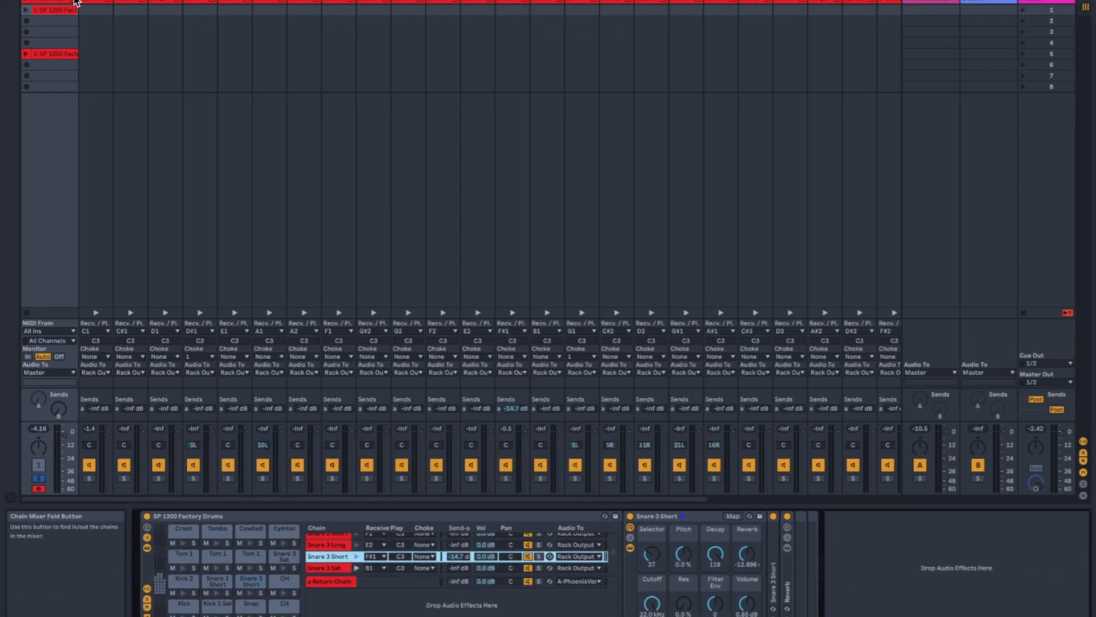
pyautogui.hscroll(8, 382, 435)
pyautogui.hscroll(-8, 382, 436)
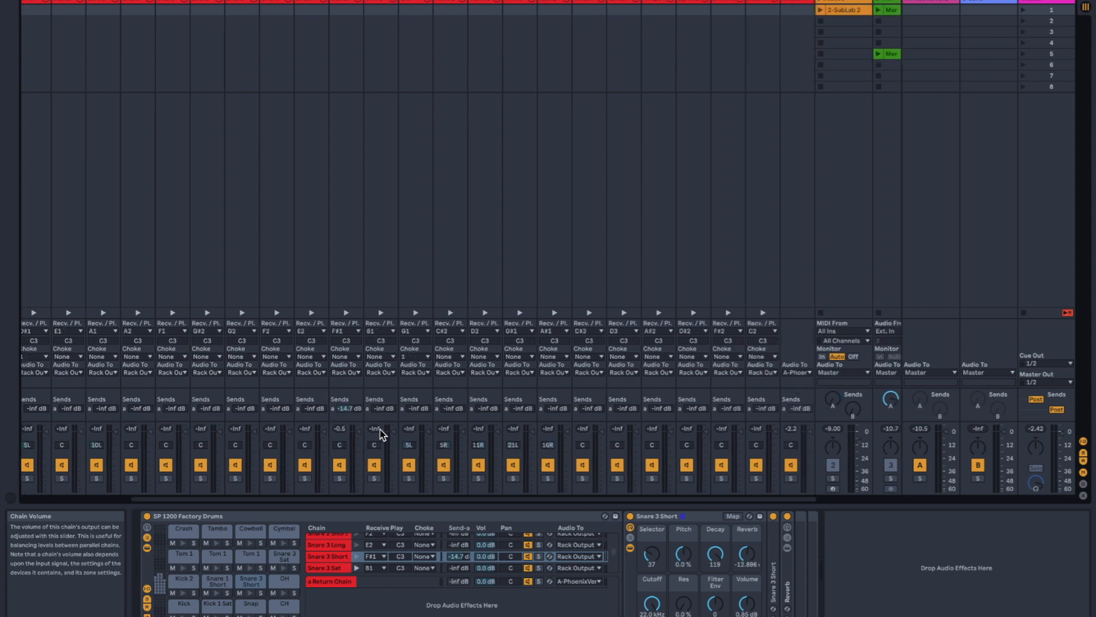
pyautogui.doubleClick(208, 515)
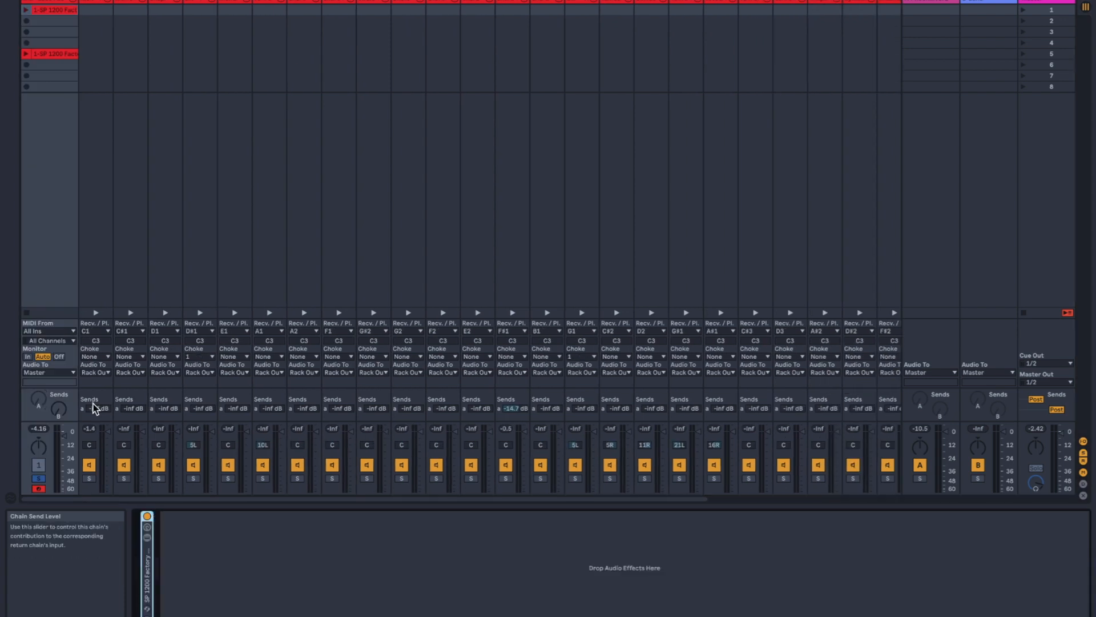
pyautogui.hscroll(5, 582, 410)
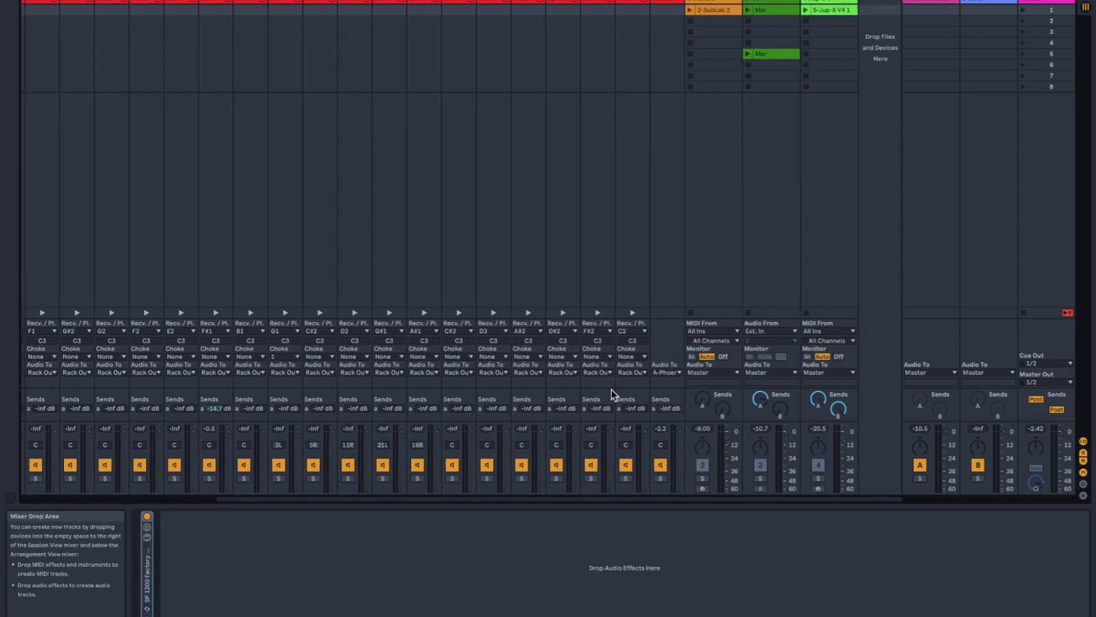
pyautogui.hscroll(-6, 604, 410)
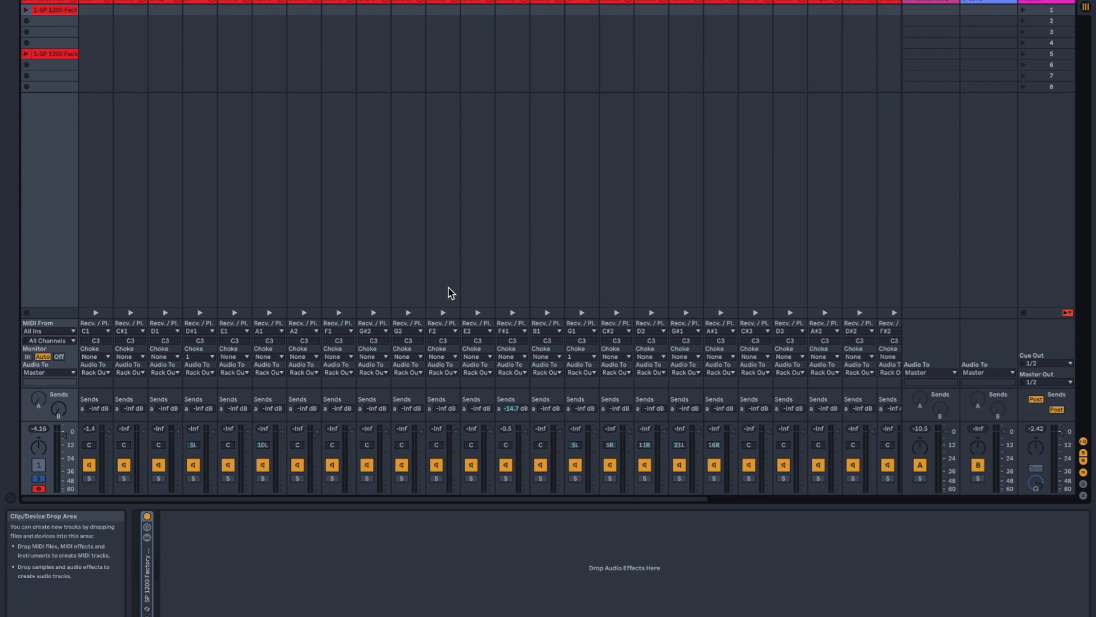
pyautogui.click(78, 2)
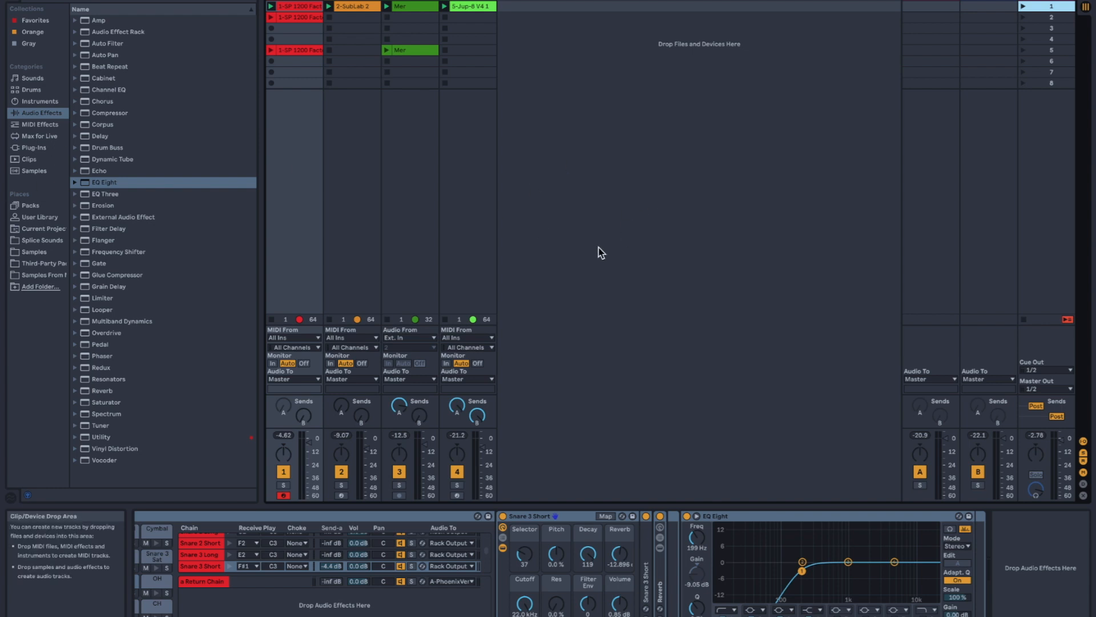
# - Switch to the Arrangement View and open the STE-030 clip's sample for editing
pyautogui.press('Tab')
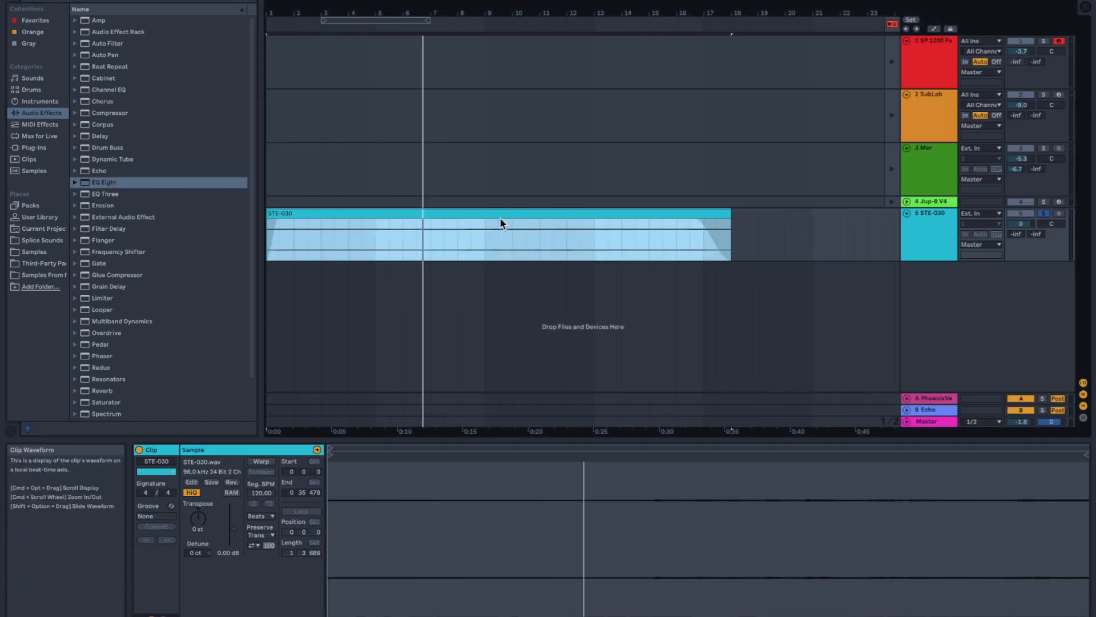
pyautogui.rightClick(548, 219)
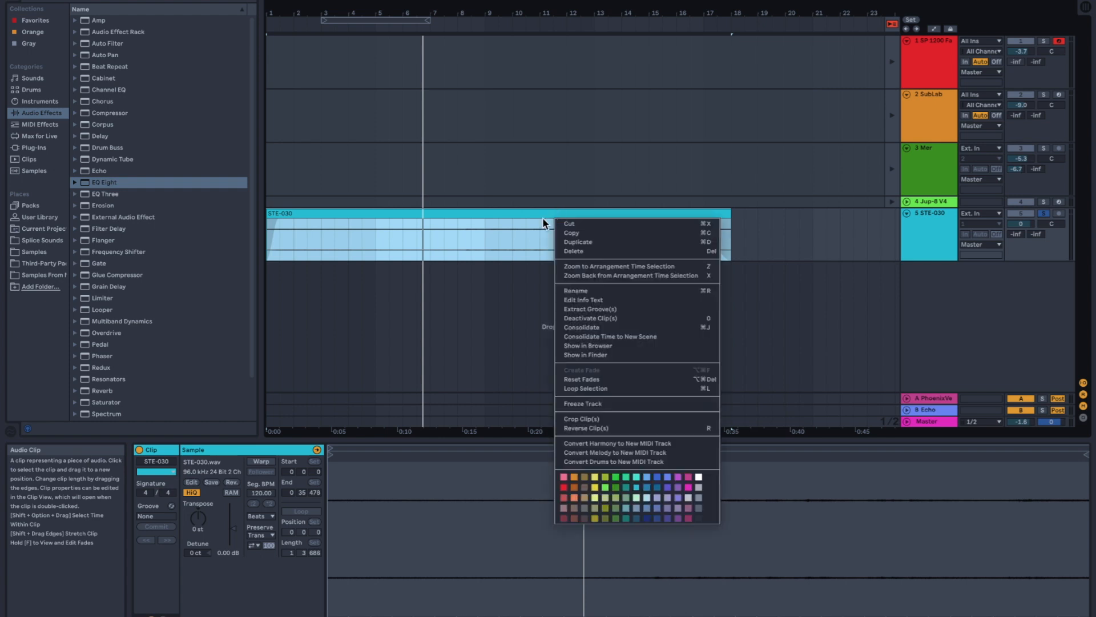
pyautogui.click(476, 247)
pyautogui.click(196, 483)
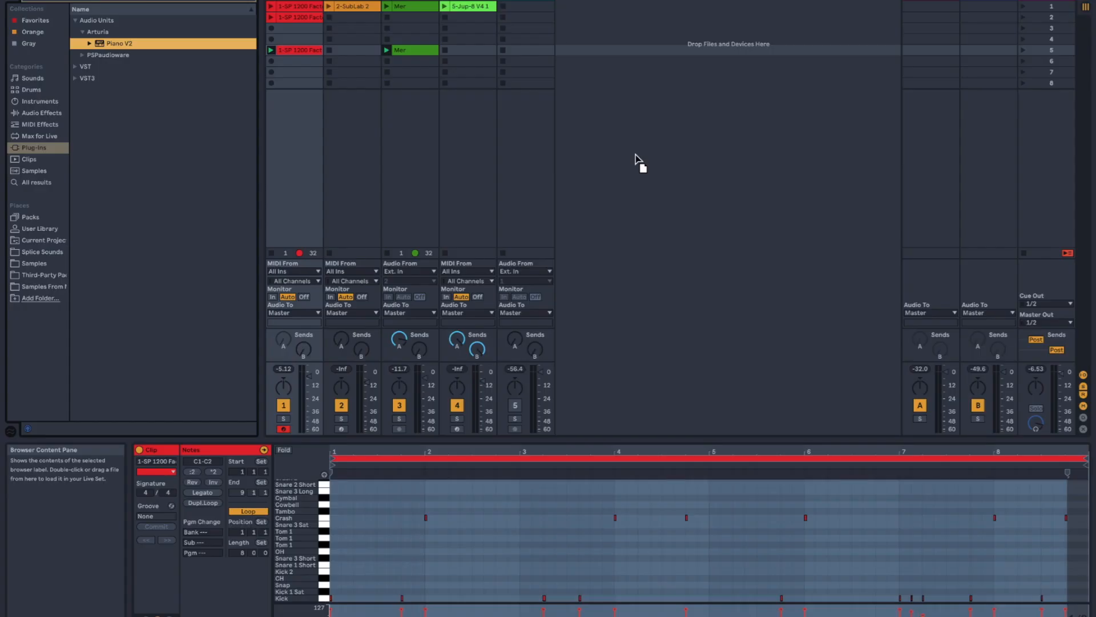
# - Add Piano V2 on a new MIDI track and start recording a clip in its scene 5 slot
pyautogui.moveTo(635, 155); pyautogui.dragTo(633, 165)
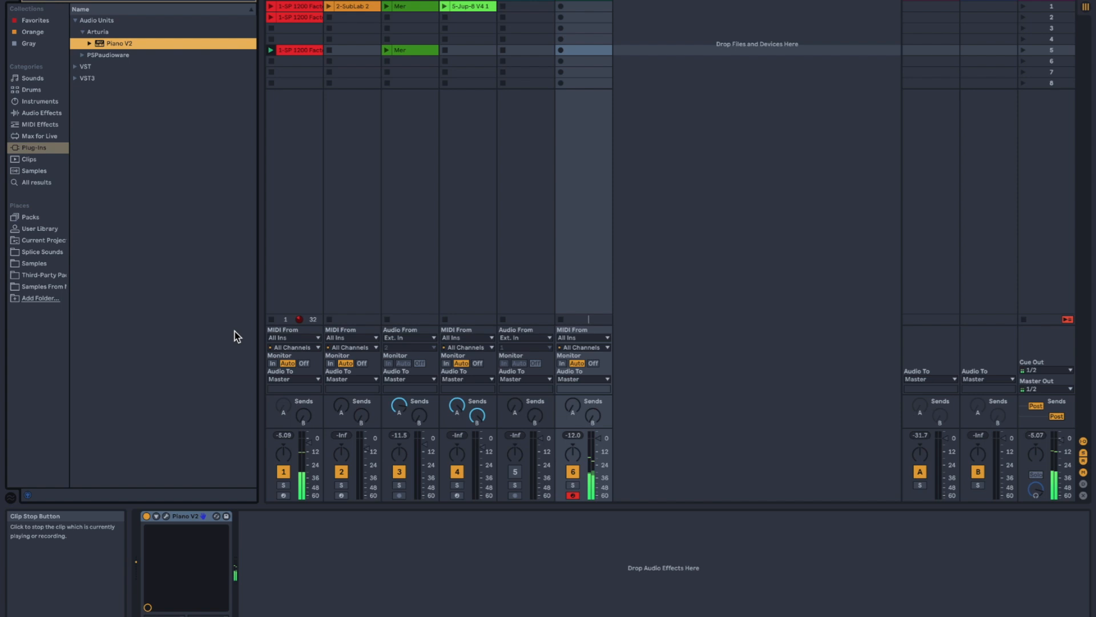
pyautogui.click(561, 49)
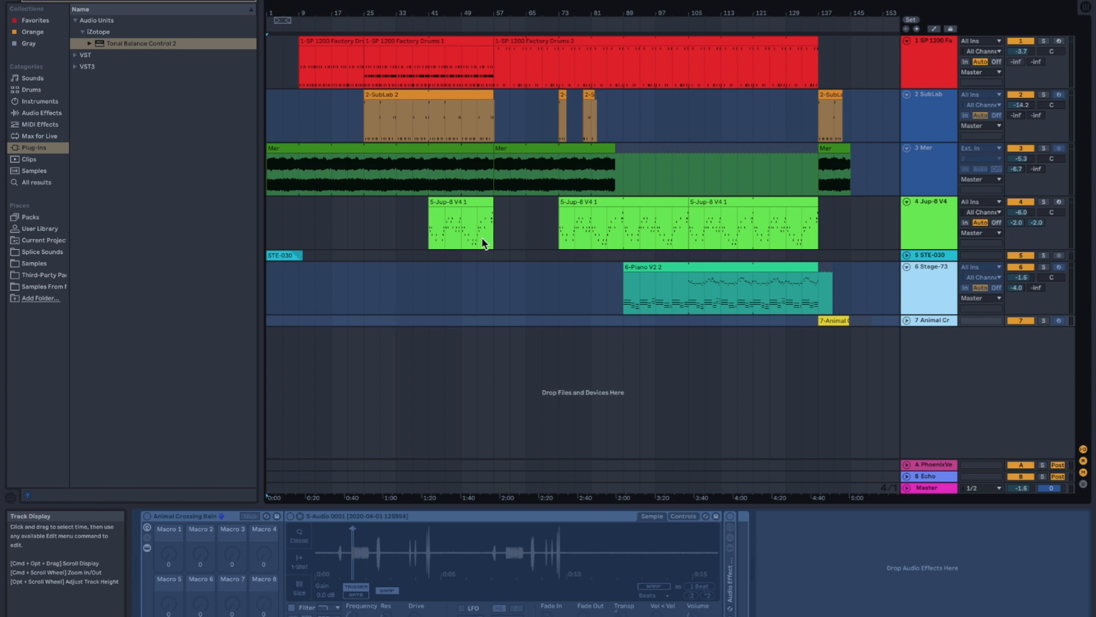
# - Play back the arrangement from the intro and again from bar 41 through to the ending
pyautogui.scroll(3, 481, 237)
pyautogui.hscroll(-5, 481, 238)
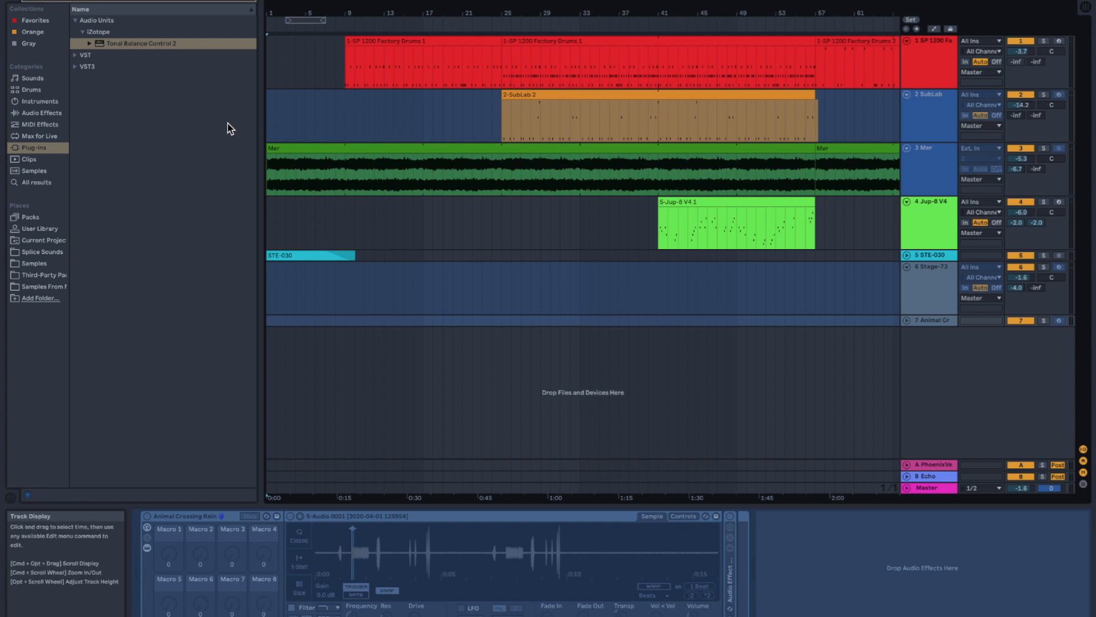
pyautogui.click(456, 6)
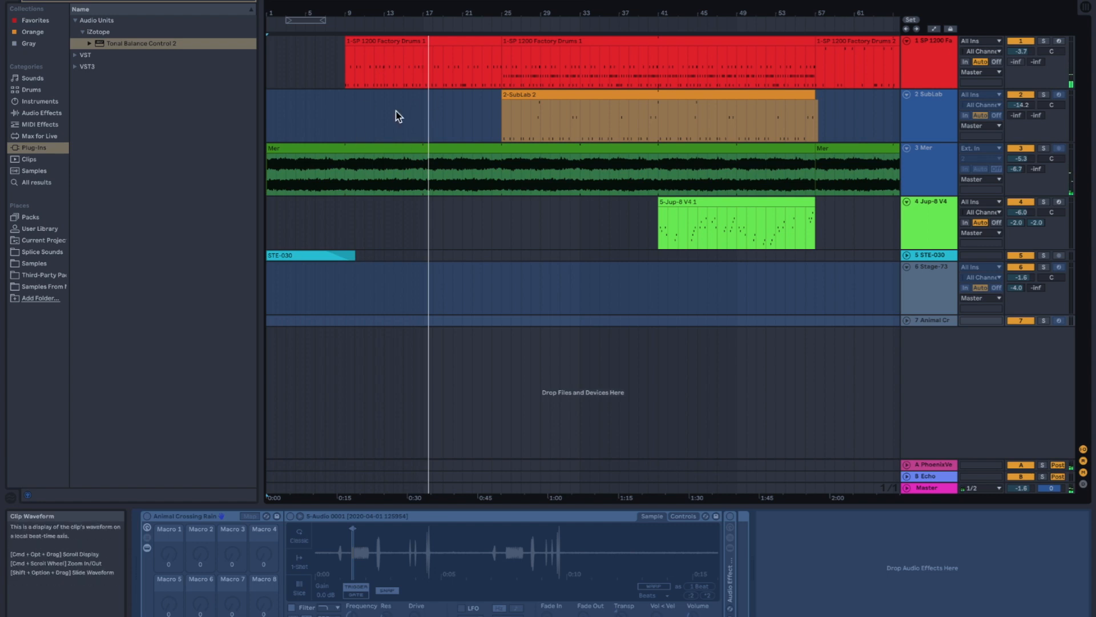
pyautogui.hscroll(5, 443, 203)
pyautogui.hscroll(7, 444, 204)
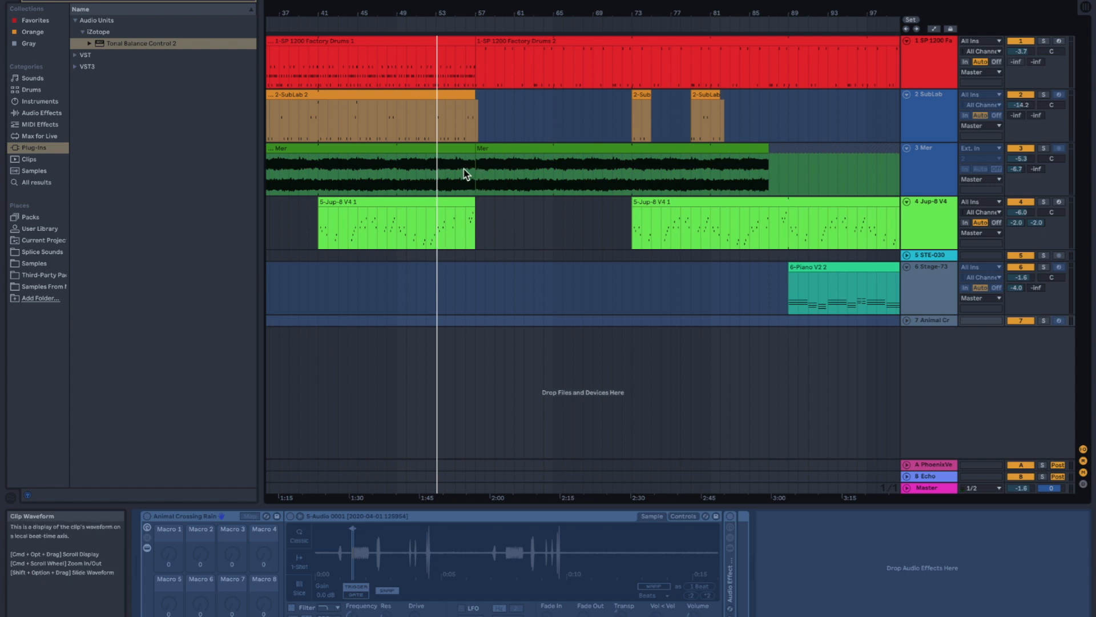
pyautogui.click(317, 27)
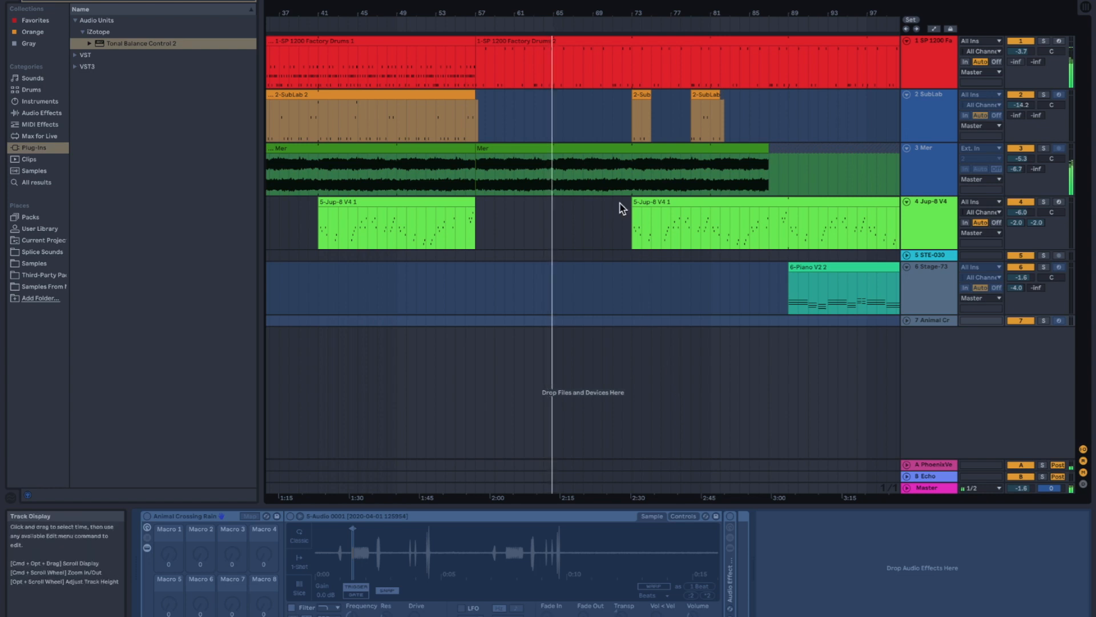
pyautogui.hscroll(10, 622, 208)
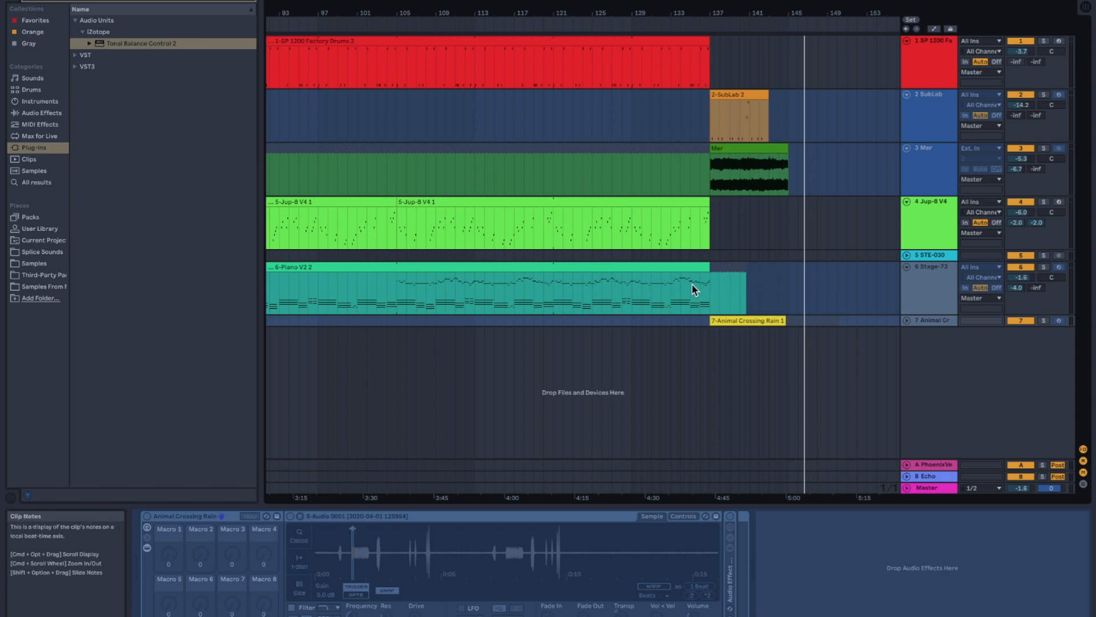
# - Examine how the drum, bass, Mer, Jup-8 V and piano clips are laid out across the whole arrangement
pyautogui.hscroll(-5, 693, 286)
pyautogui.hscroll(-7, 339, 186)
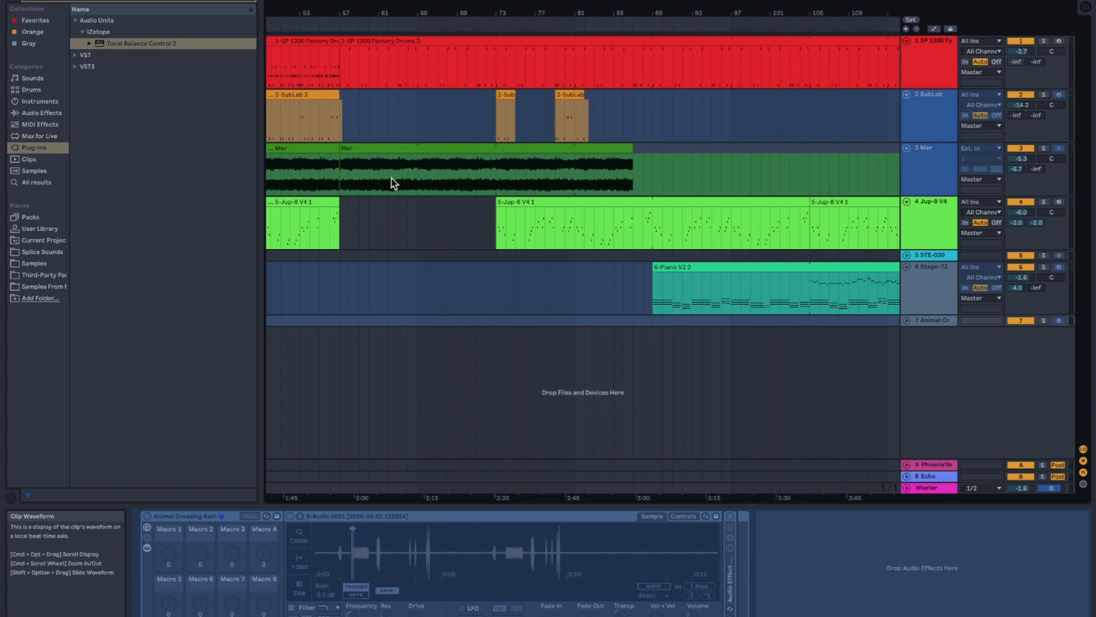
pyautogui.hscroll(-5, 407, 171)
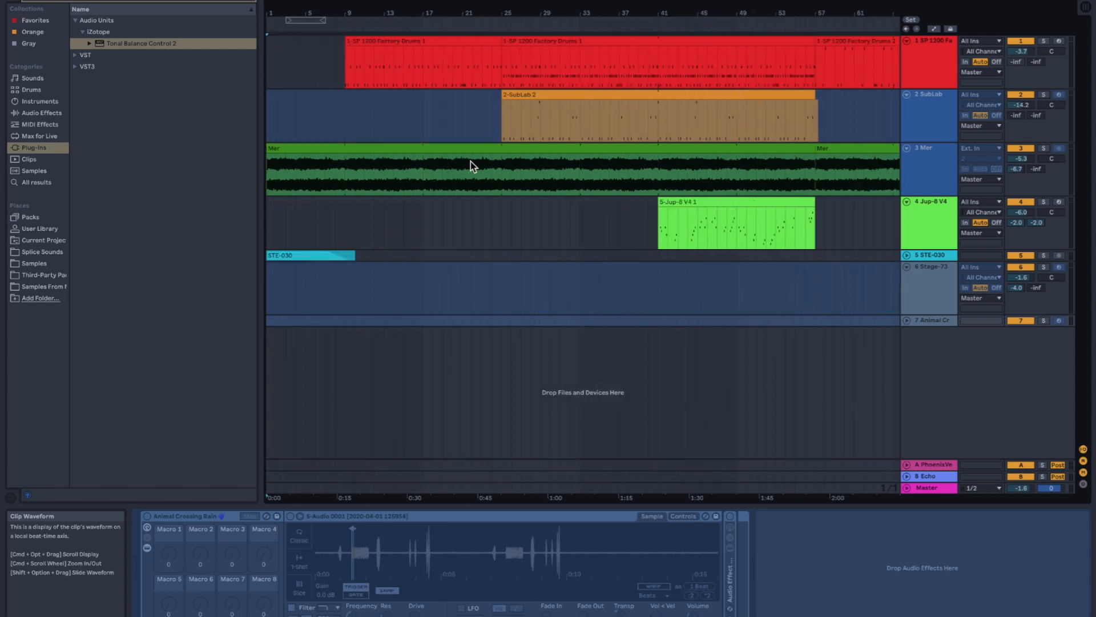
pyautogui.hscroll(-5, 471, 161)
pyautogui.hscroll(1, 467, 195)
pyautogui.hscroll(-4, 627, 217)
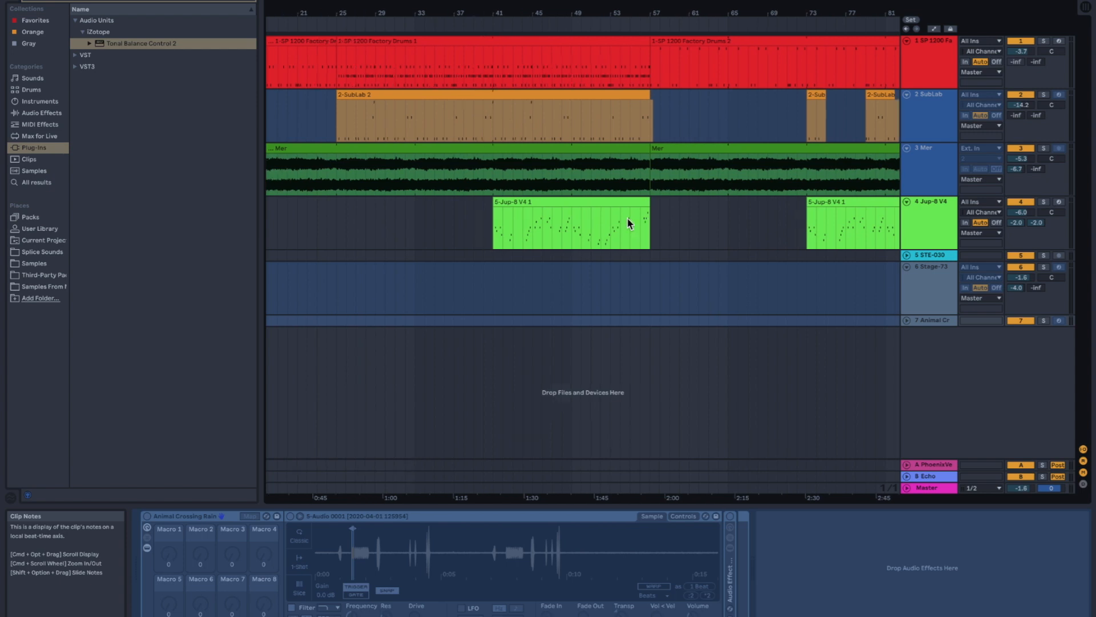
pyautogui.hscroll(15, 629, 218)
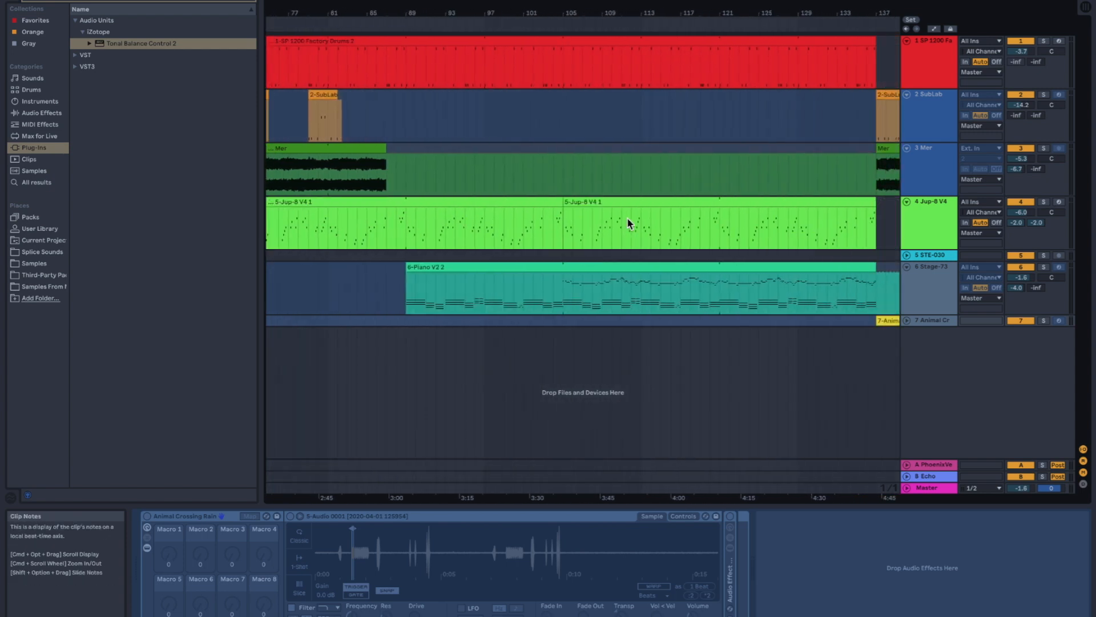
pyautogui.hscroll(-15, 627, 217)
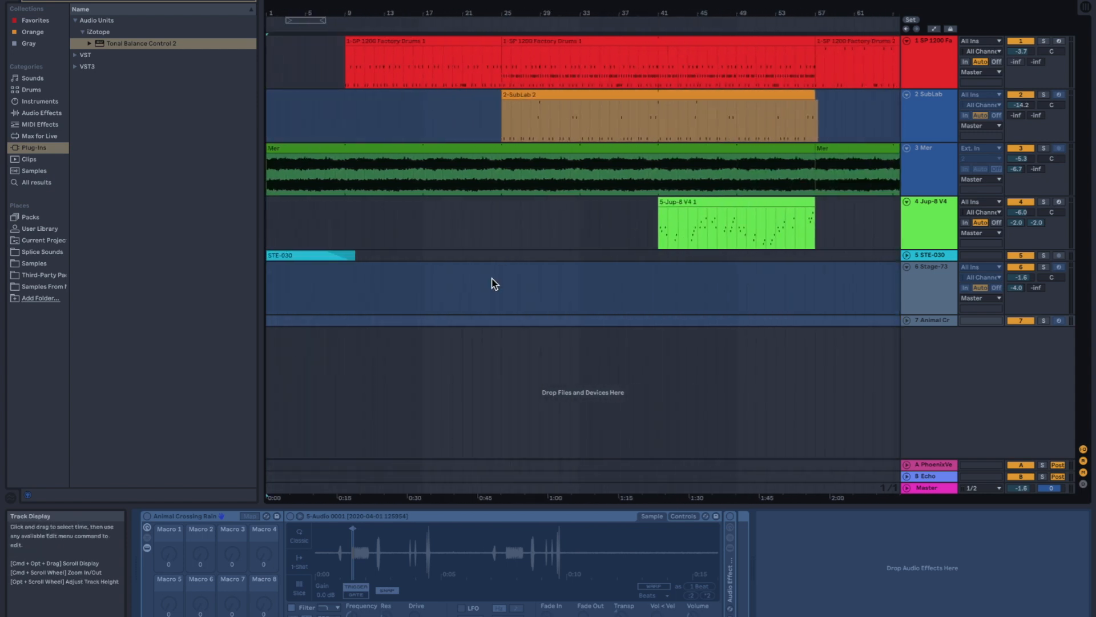